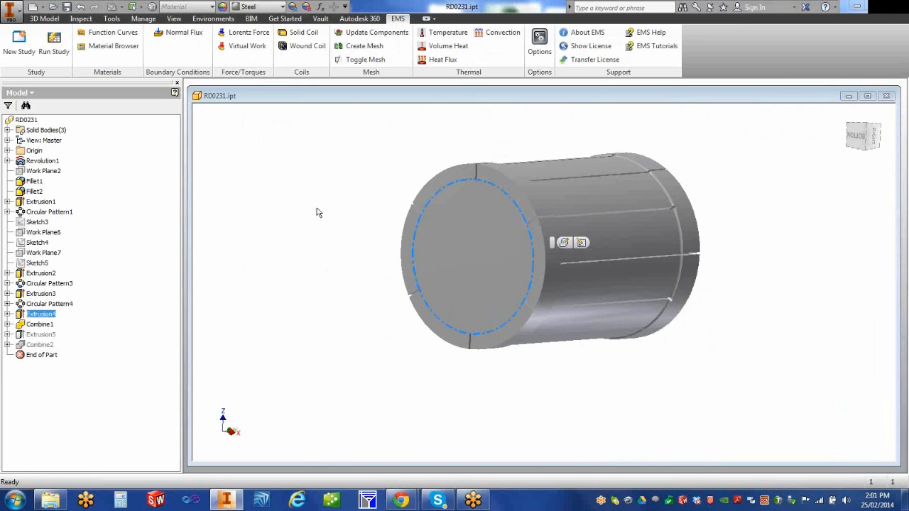
Step: Orbit the transformer core model slightly and bring up the list of browser views
mouse_move(341, 204)
middle_mouse_down("shift")
mouse_move(345, 213)
mouse_move(337, 202)
middle_mouse_up("shift")
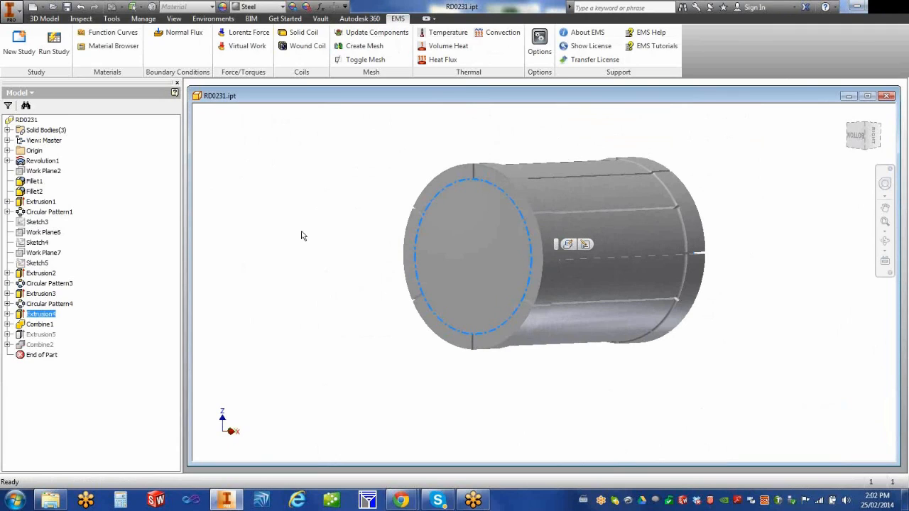
left_click(33, 93)
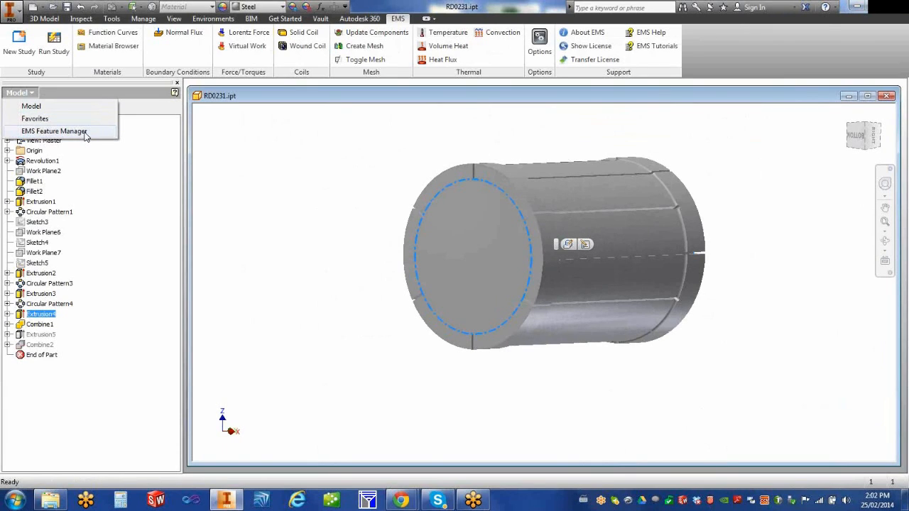
Step: Switch the side browser to EMS Feature Manager and collapse the existing Study3 tree
left_click(902, 29)
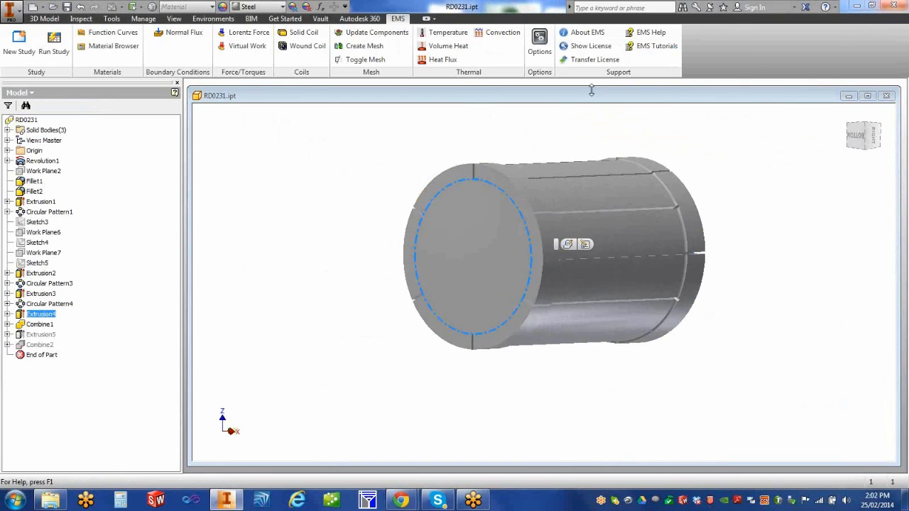
left_click(33, 94)
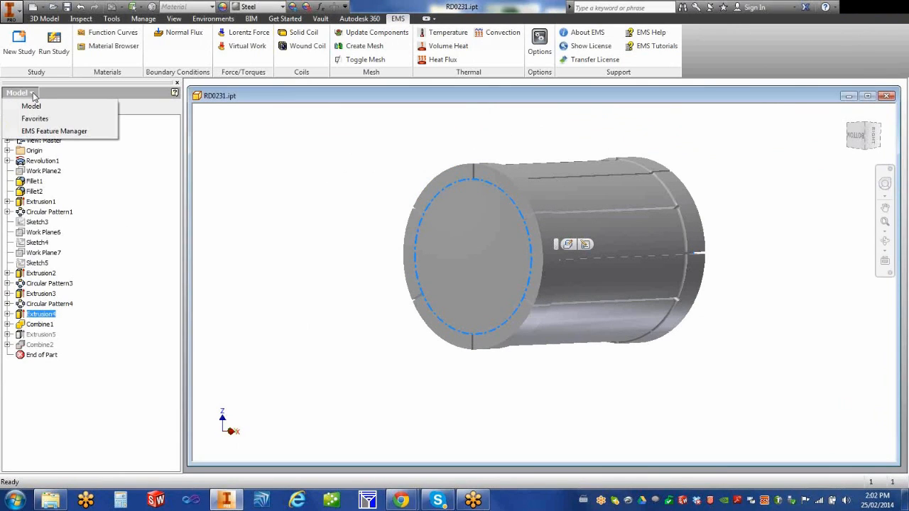
left_click(44, 133)
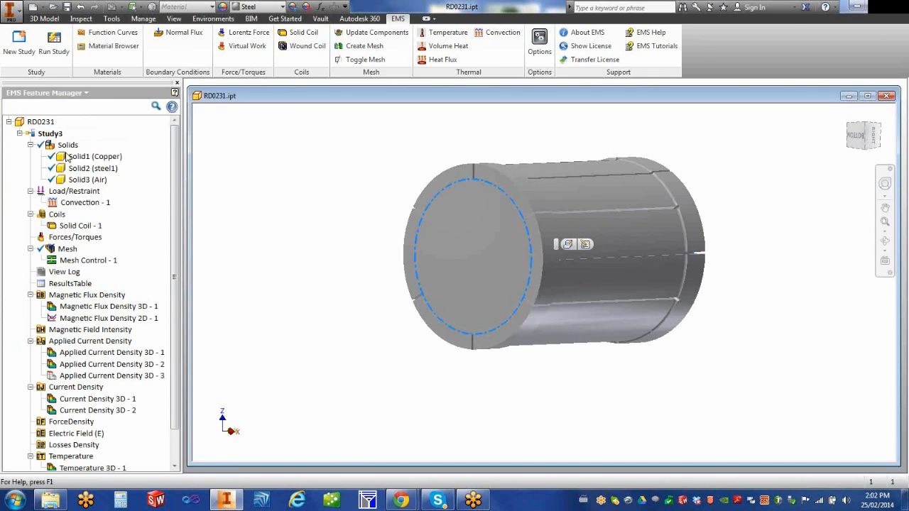
left_click(19, 134)
left_click(302, 219)
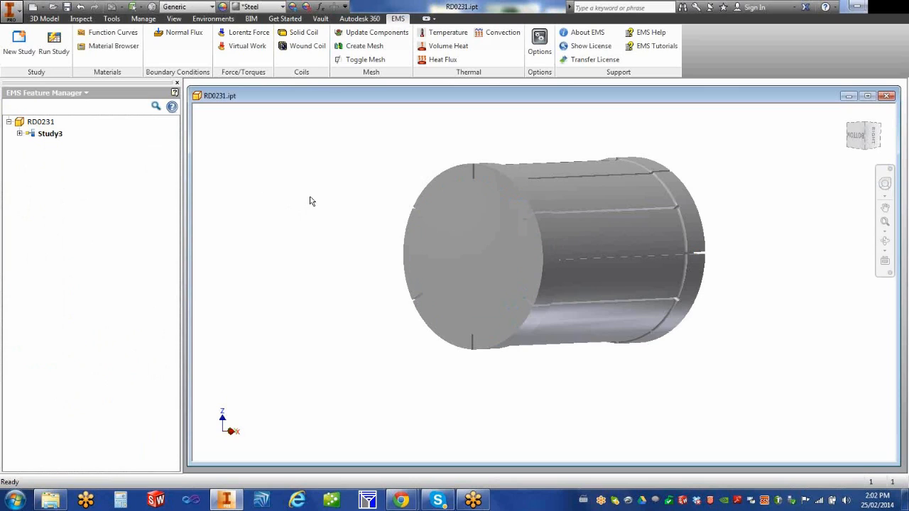
Step: Start a new study, Study2, and set its analysis type to Electric Conduction
left_click(21, 46)
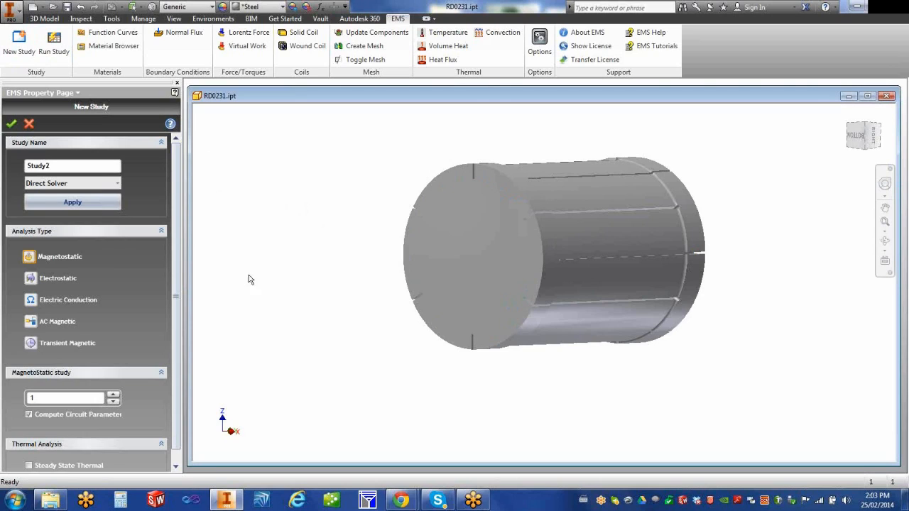
left_click(30, 280)
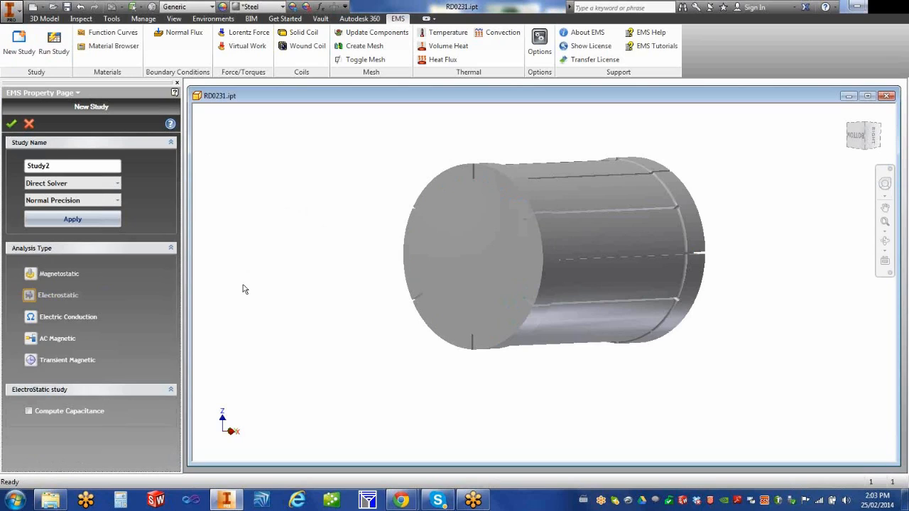
left_click(68, 317)
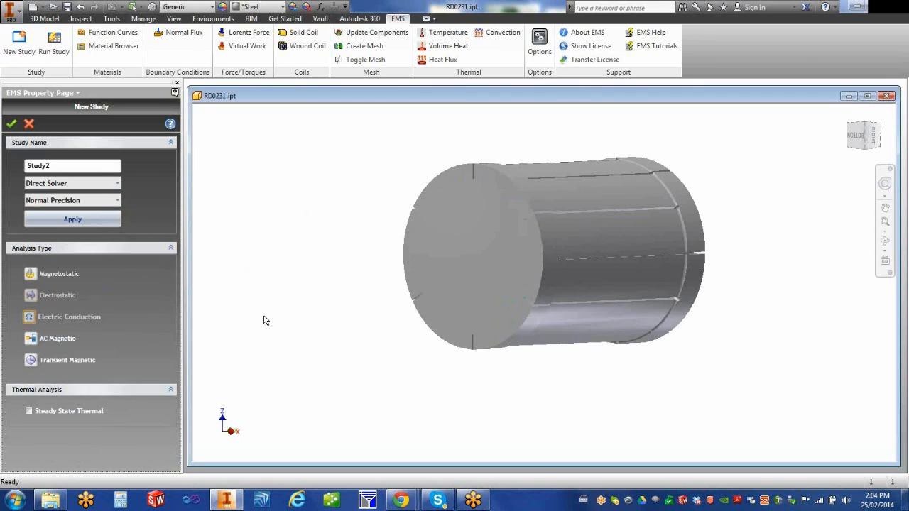
Step: Change Study2's analysis type to AC Magnetic, revealing its 12 Hz frequency setting
left_click(37, 339)
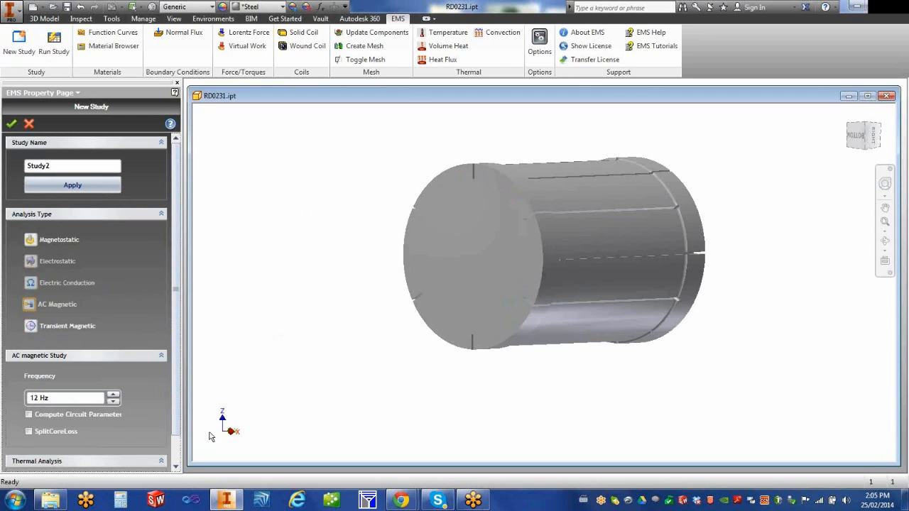
Step: Add Steady State Thermal to the AC Magnetic study and create Study2
left_click_drag(178, 386, 179, 426)
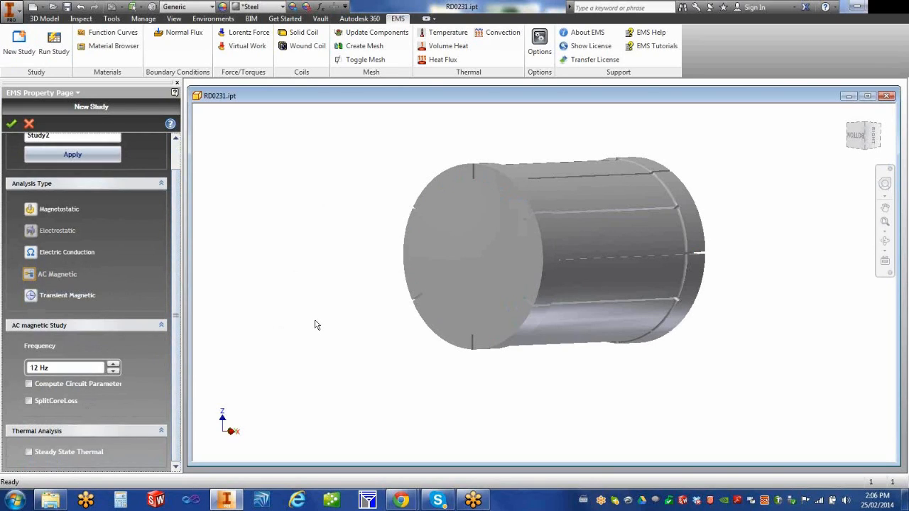
left_click(28, 455)
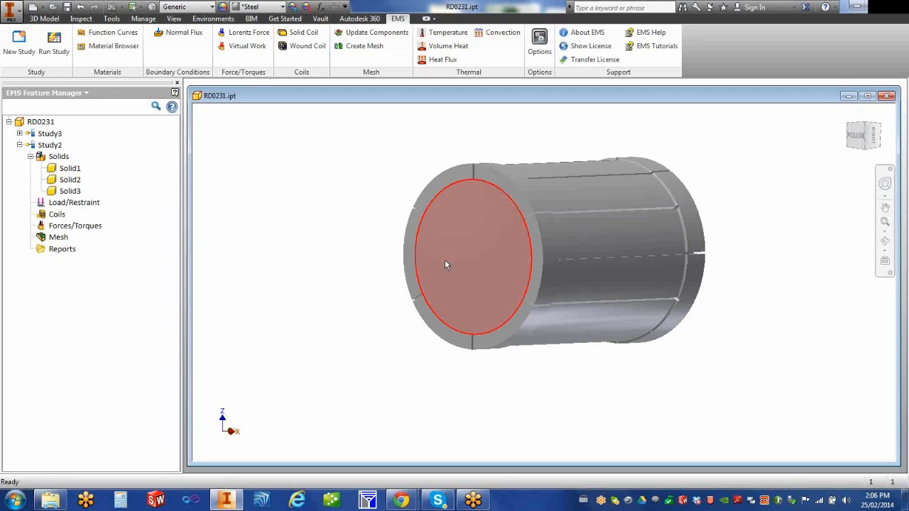
Step: Hide Solid2 to expose the hollow cylinder, orbit to look inside, and select Solid1
left_click(74, 191)
left_click(71, 180)
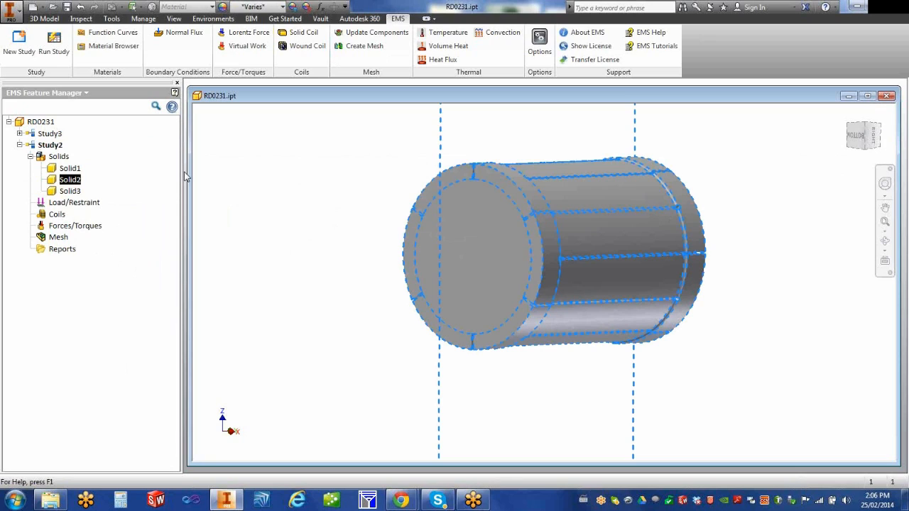
left_click(71, 168)
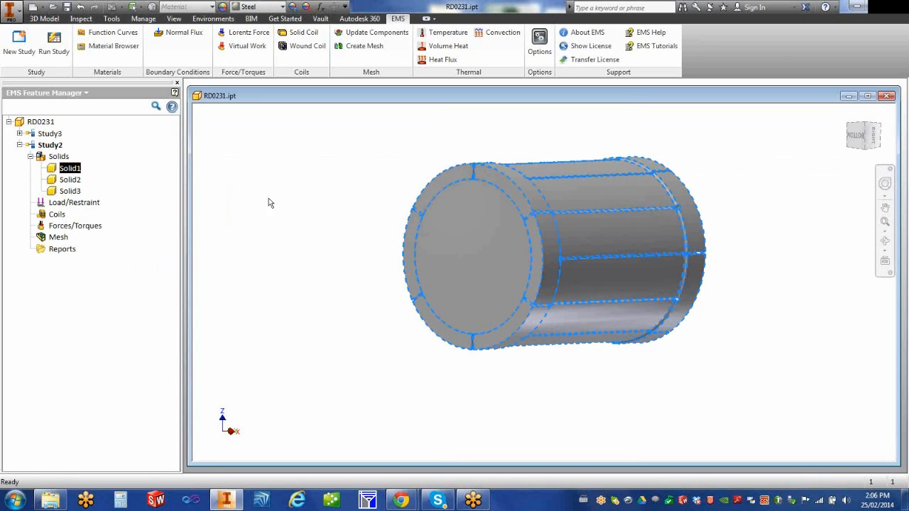
left_click(70, 181)
right_click(70, 183)
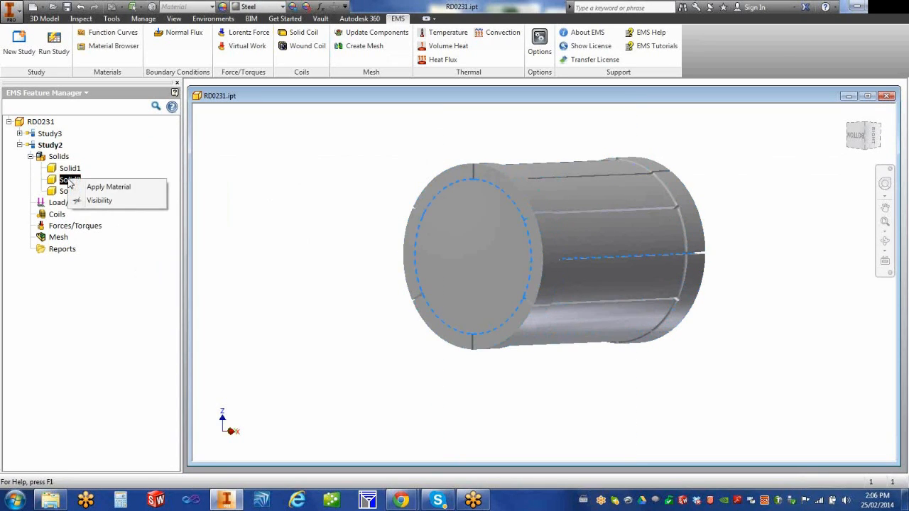
left_click(100, 201)
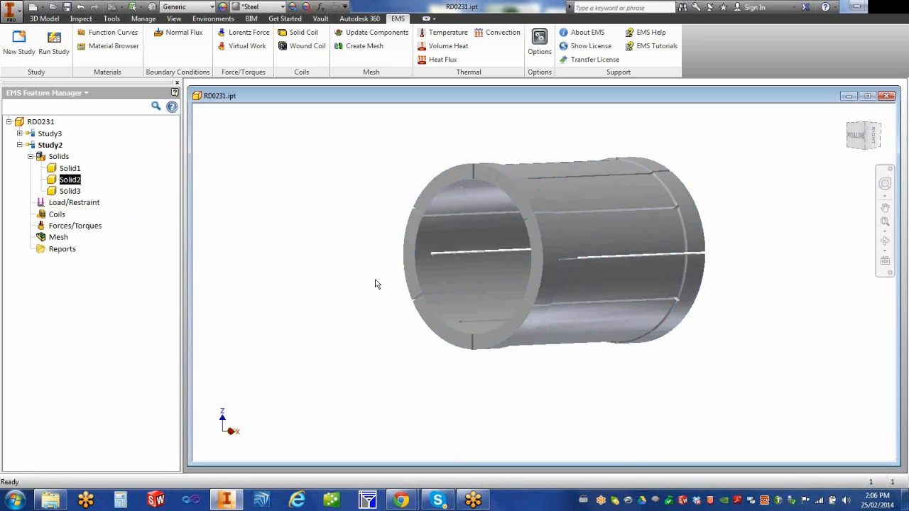
middle_click_drag(368, 272, 383, 264, "shift")
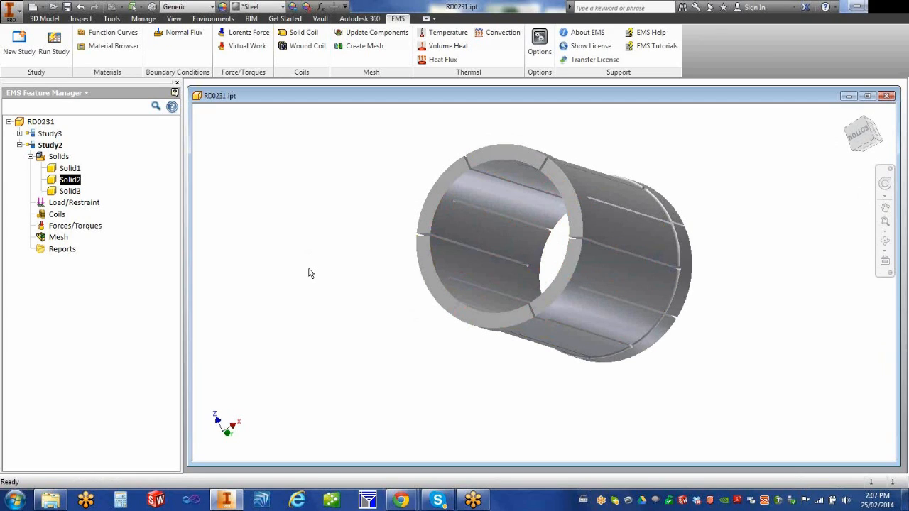
left_click(71, 169)
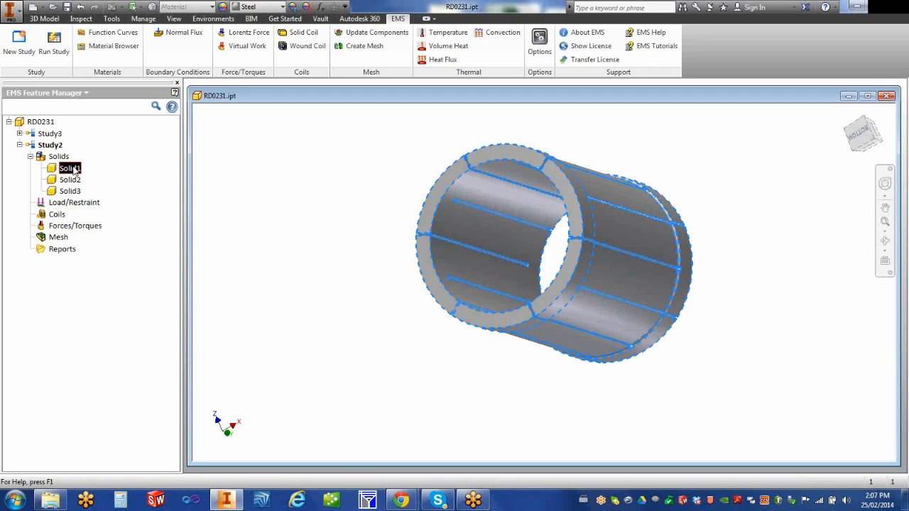
Step: Assign Mild Steel from the EMS Materials ferromagnetic folder to Solid1
right_click(74, 170)
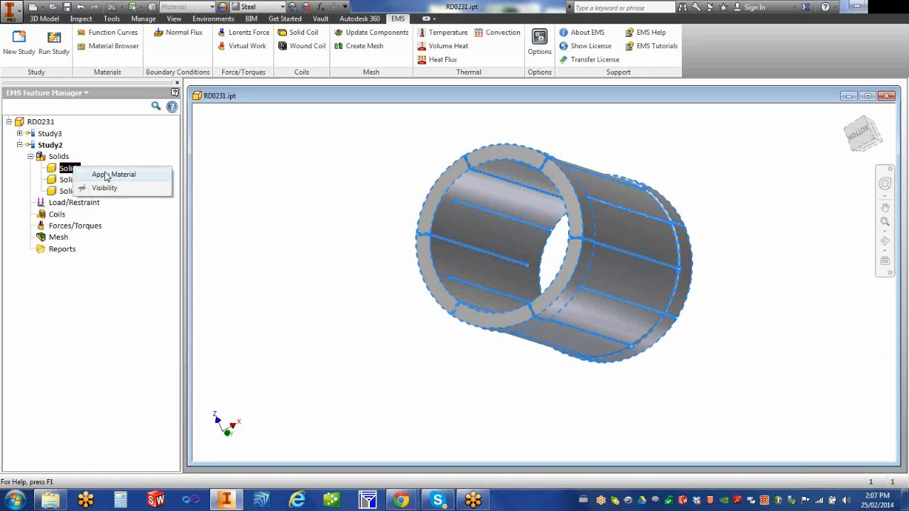
left_click(105, 177)
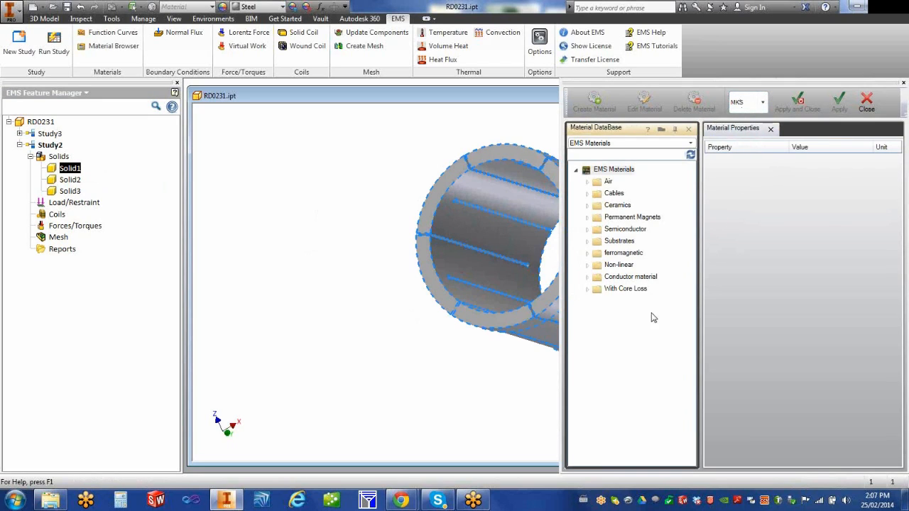
left_click(588, 254)
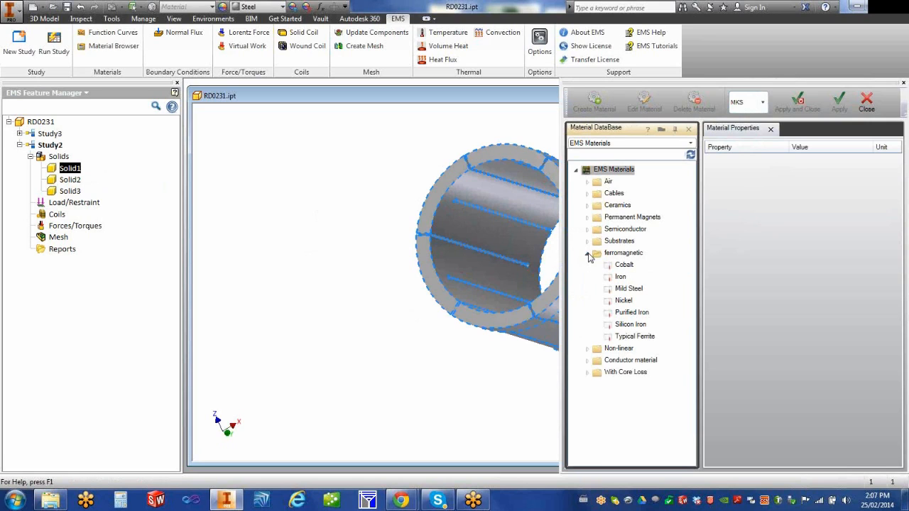
left_click(629, 290)
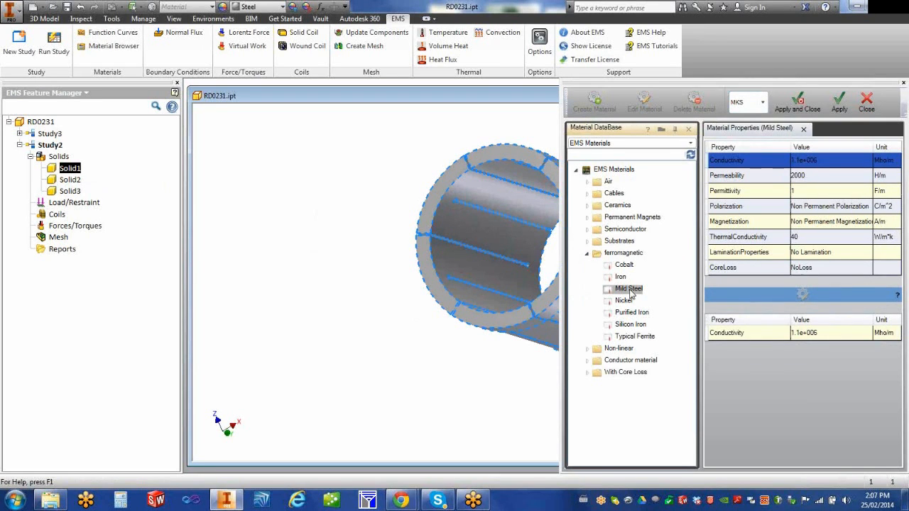
left_click(667, 144)
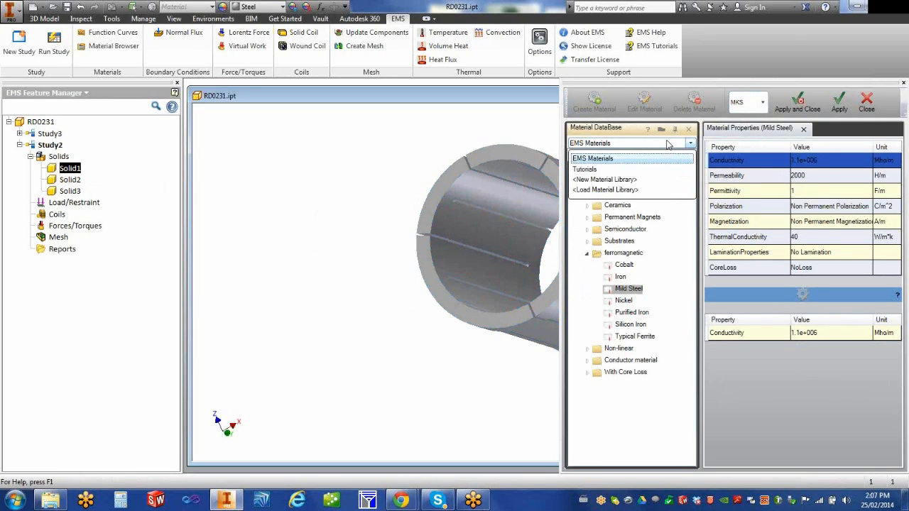
left_click(668, 144)
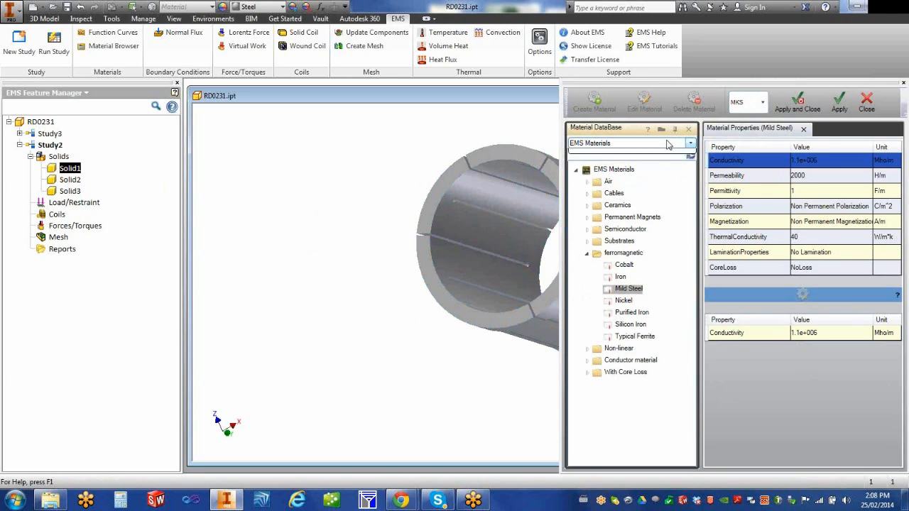
left_click(668, 144)
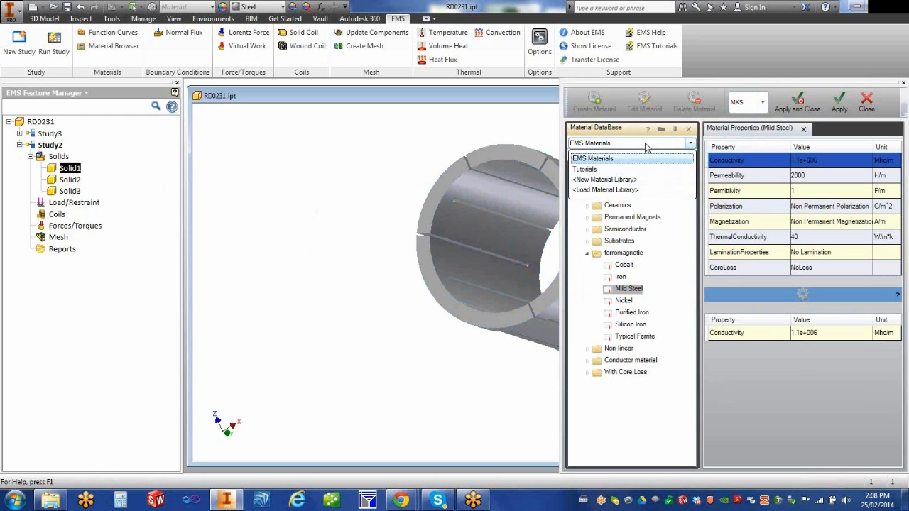
left_click(646, 144)
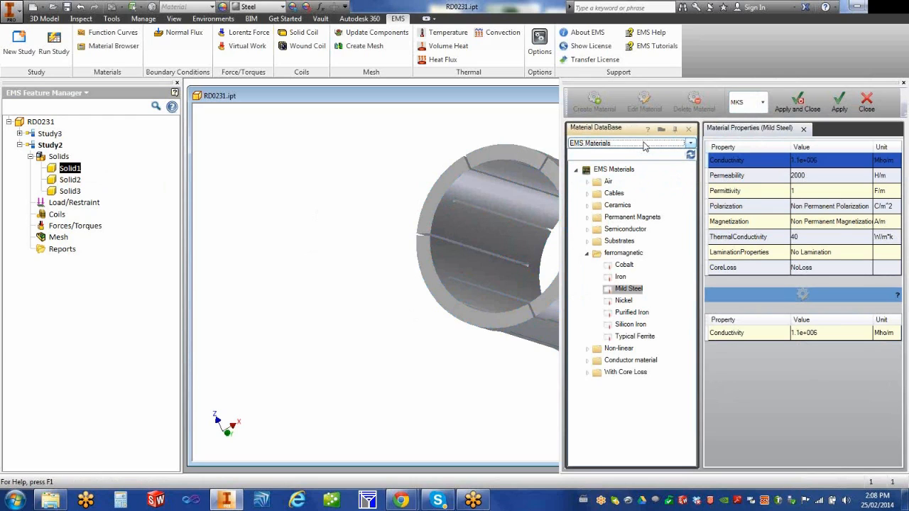
left_click(839, 105)
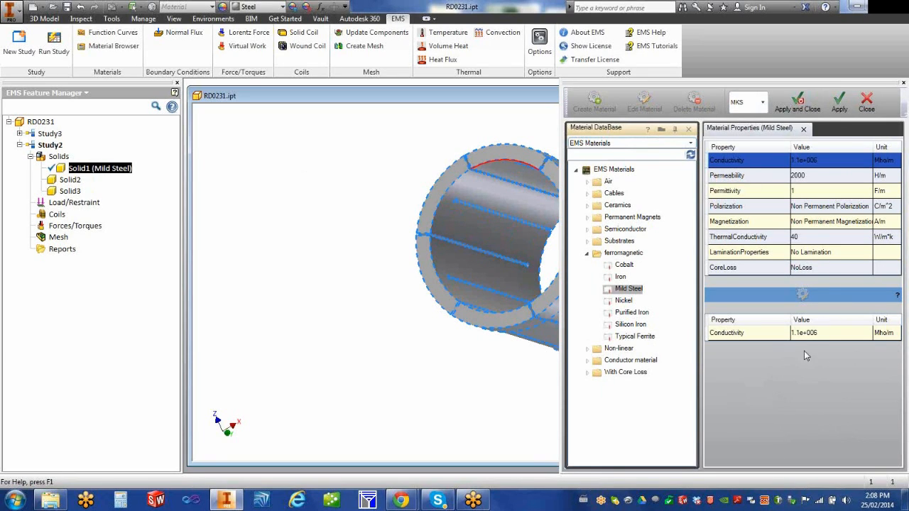
Step: Give Solid2 the ceramic material Alumina (Al2O3 85%)
left_click(71, 182)
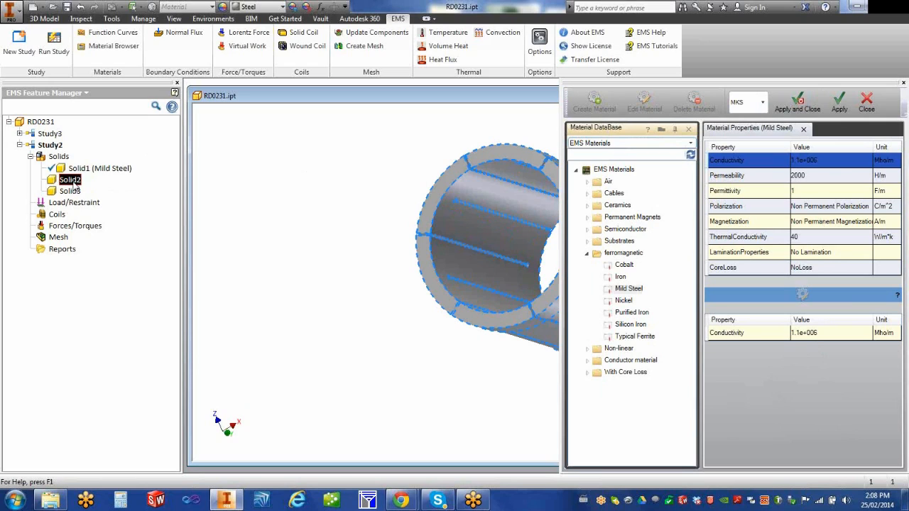
left_click(74, 193)
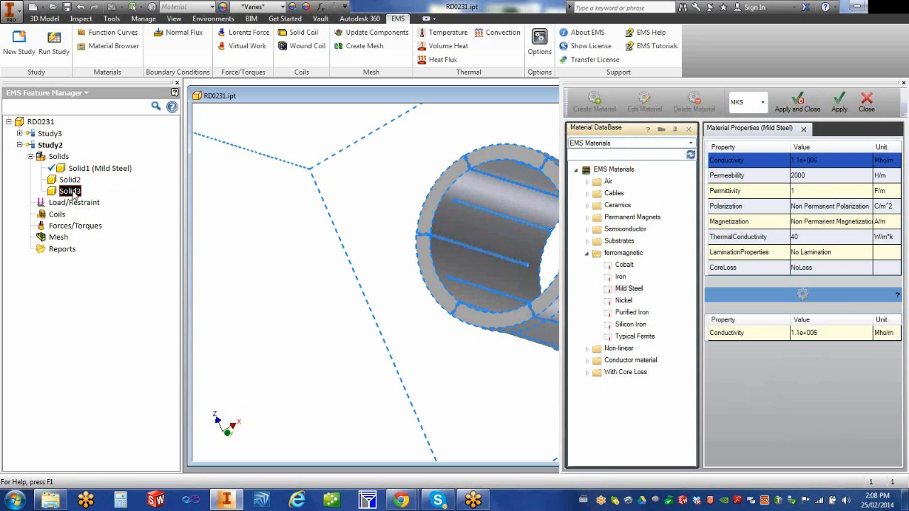
left_click(74, 185)
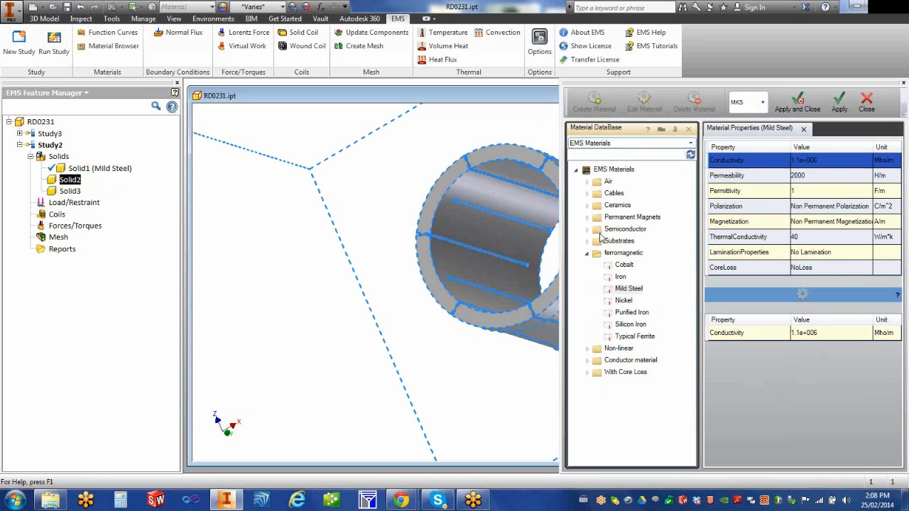
left_click(588, 206)
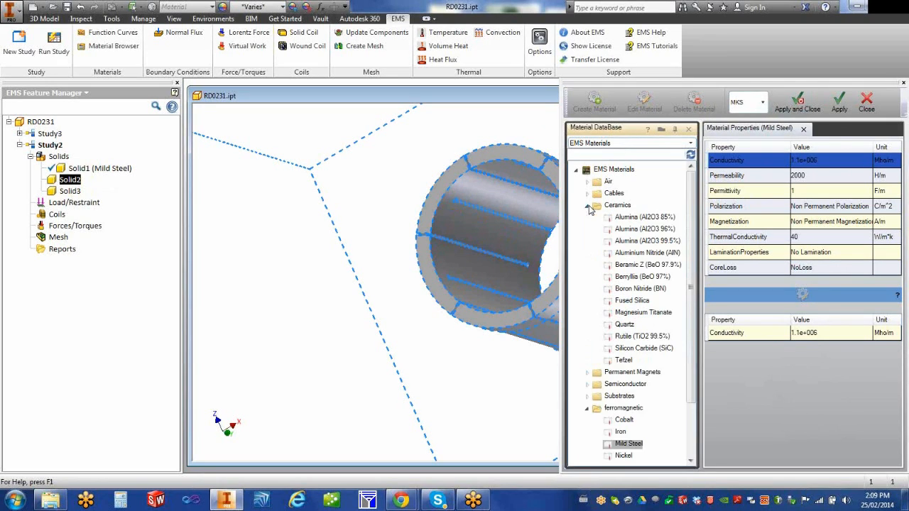
left_click(627, 219)
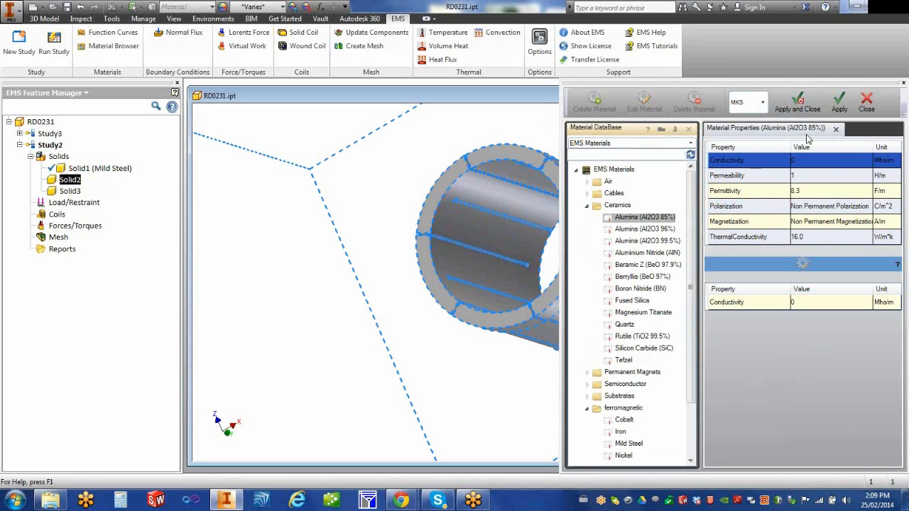
left_click(838, 101)
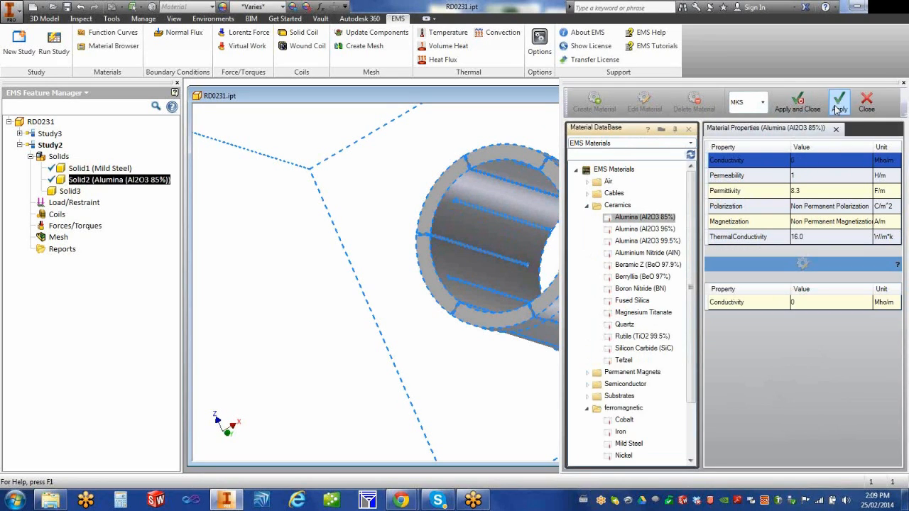
Step: Assign Air to Solid3 and close the material database
right_click(76, 192)
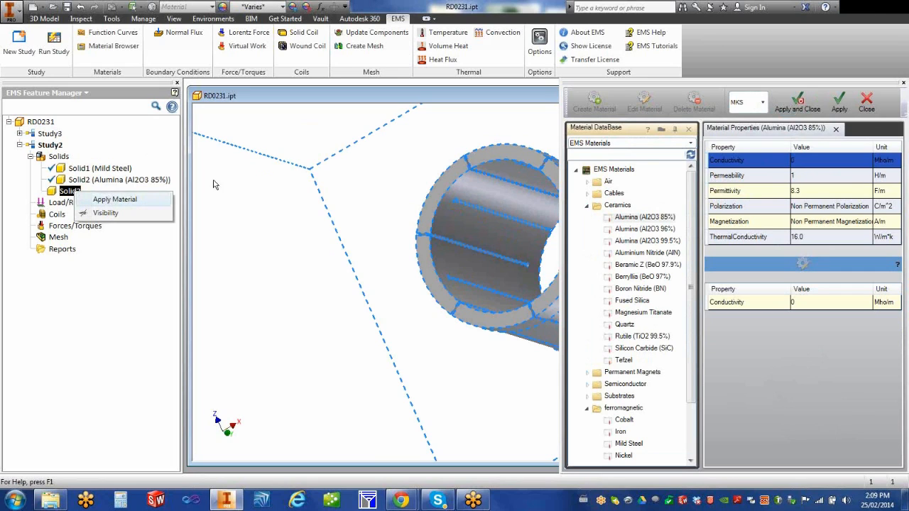
left_click(112, 199)
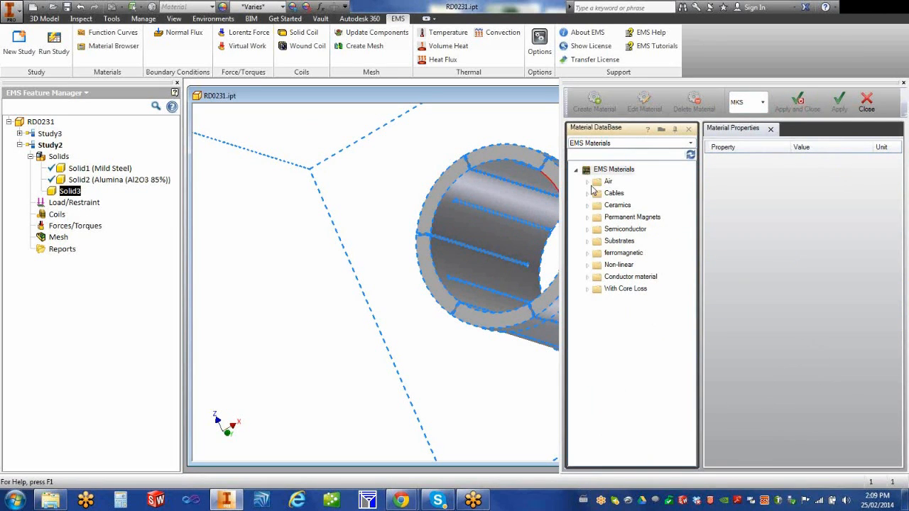
left_click(587, 182)
left_click(615, 193)
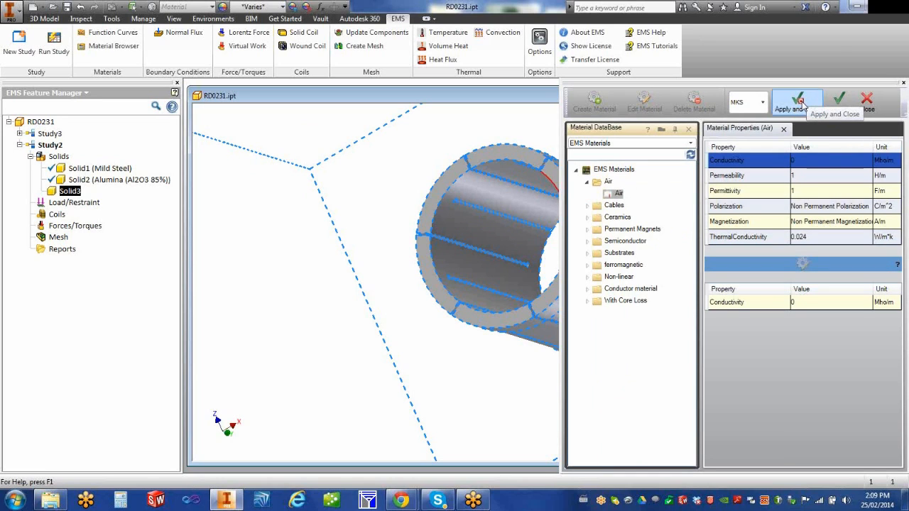
left_click(798, 103)
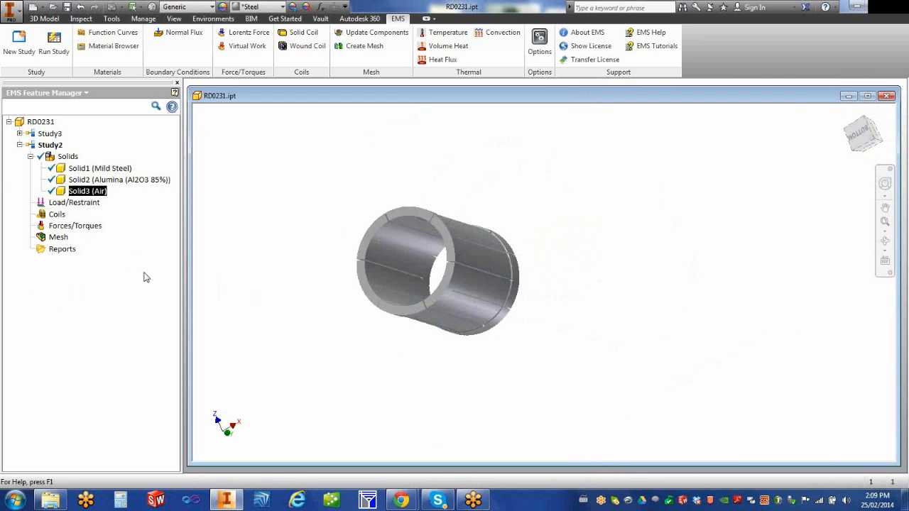
right_click(74, 203)
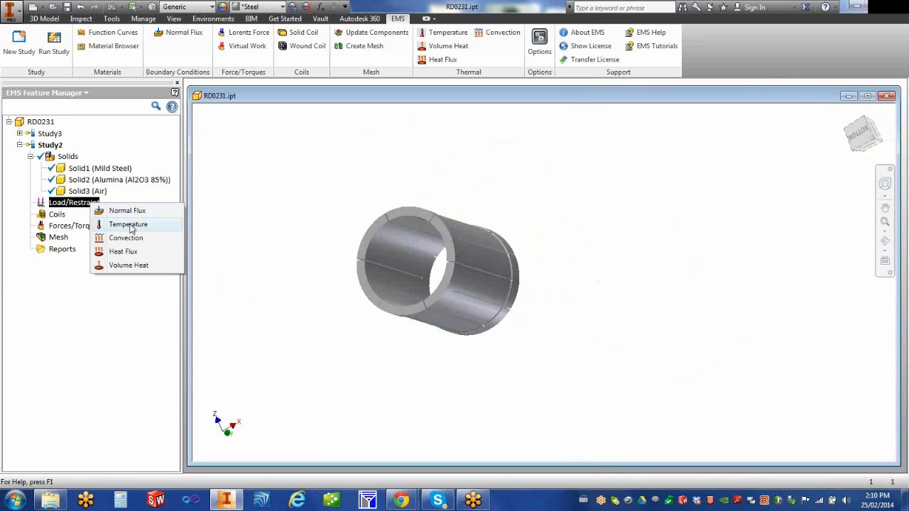
left_click(163, 198)
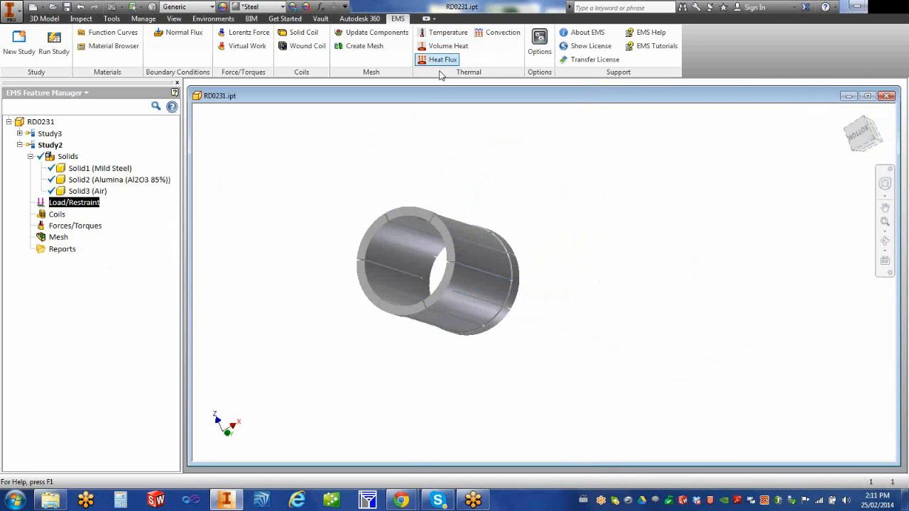
left_click(495, 36)
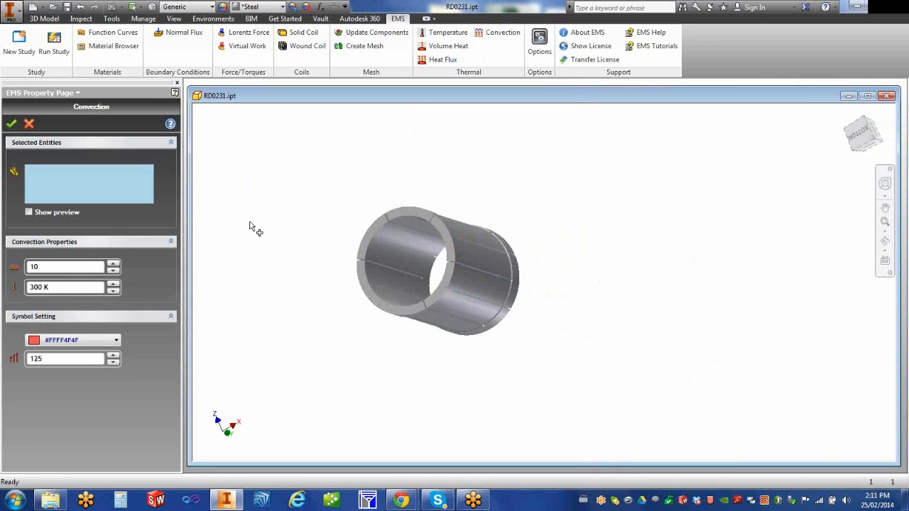
left_click(12, 125)
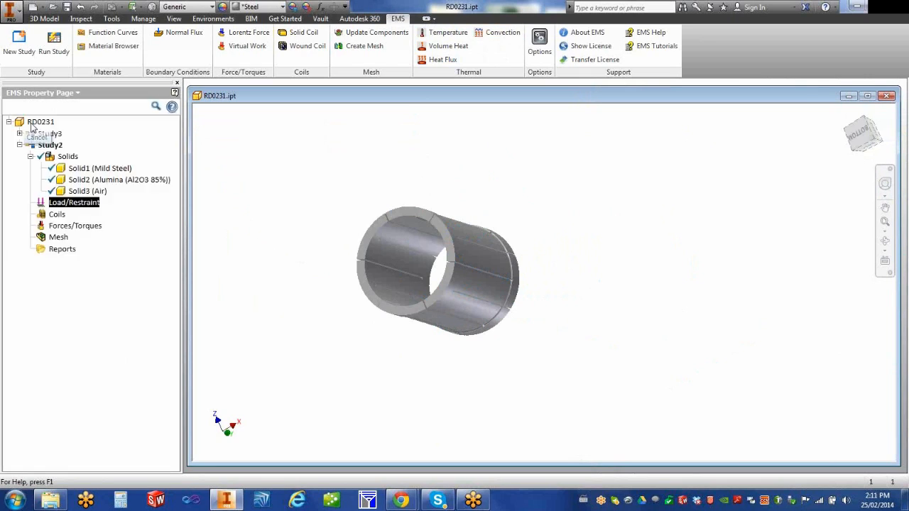
Step: Make the Air solid, Solid3, visible again in the viewport
right_click(95, 193)
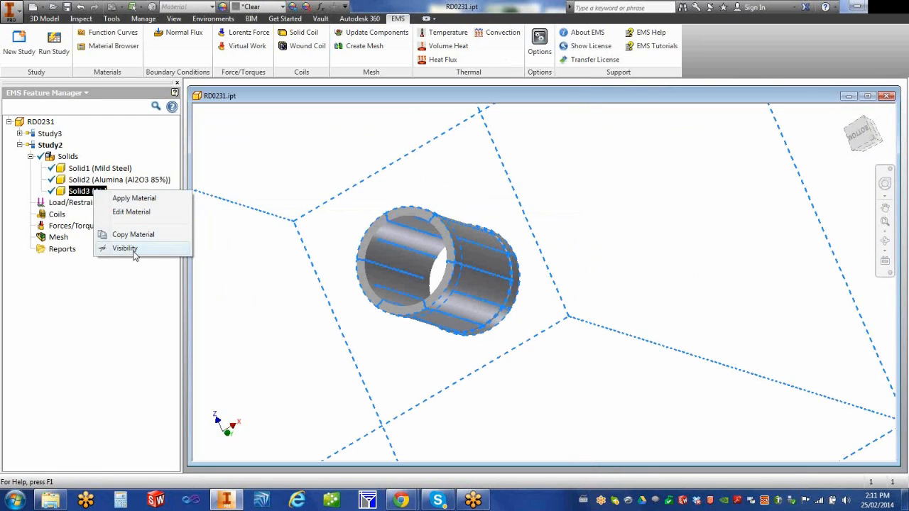
left_click(134, 249)
left_click(626, 246)
scroll(623, 262, "up", 7)
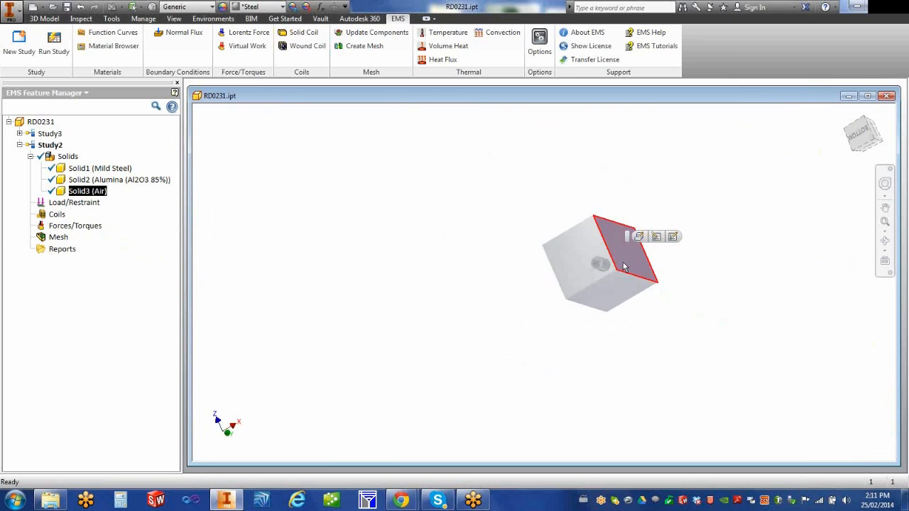
left_click(399, 200)
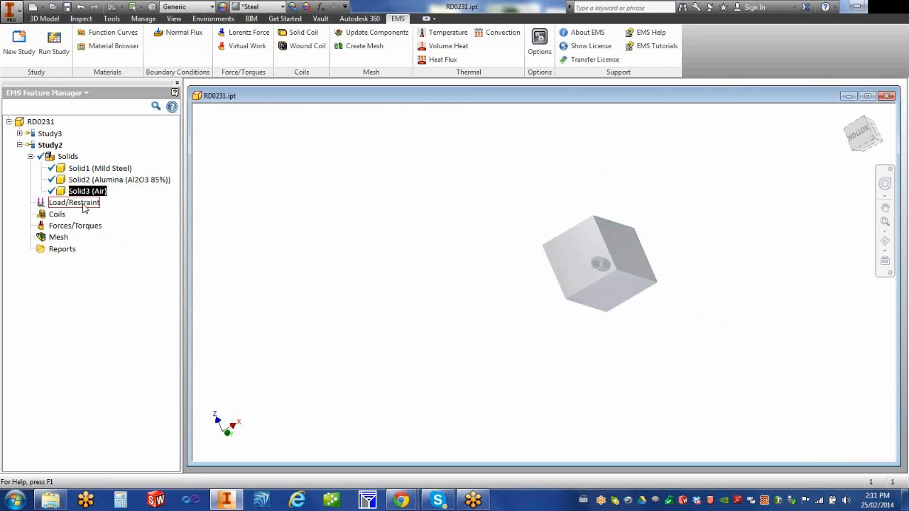
right_click(82, 204)
left_click(386, 237)
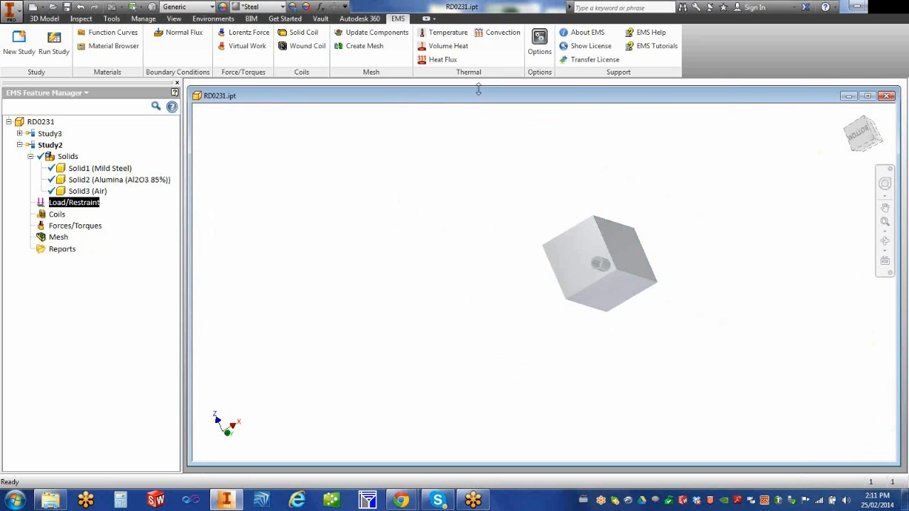
Step: Apply a convection condition with coefficient 10 at 300 K to the air box
left_click(498, 32)
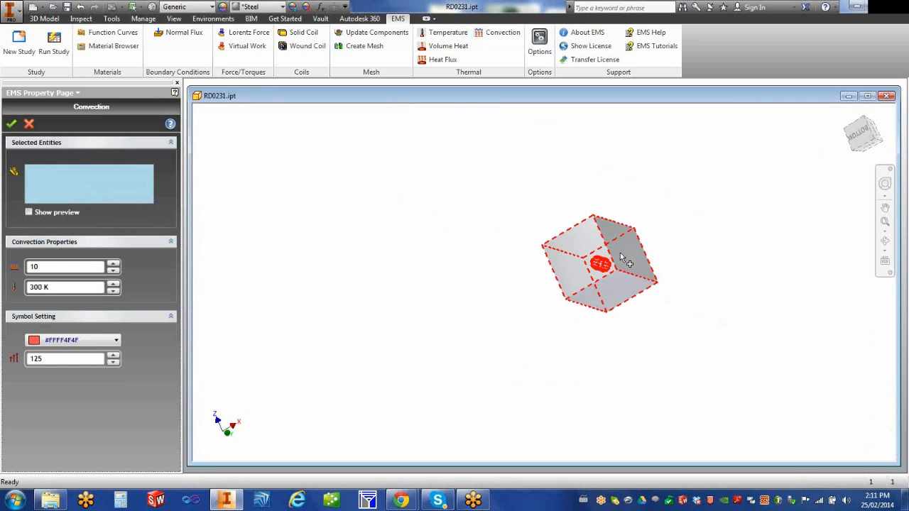
left_click(625, 260)
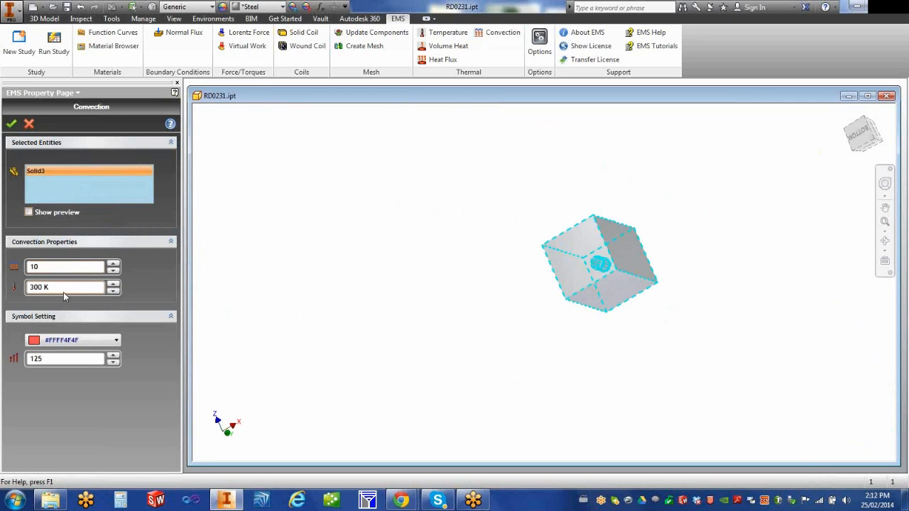
left_click(11, 123)
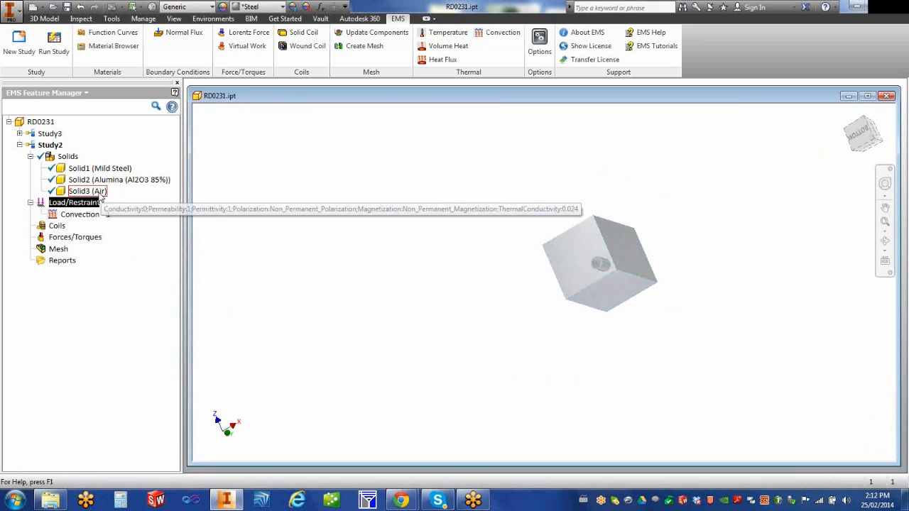
Step: Hide the Air solid (Solid3) and zoom the view onto the cylindrical core
right_click(97, 193)
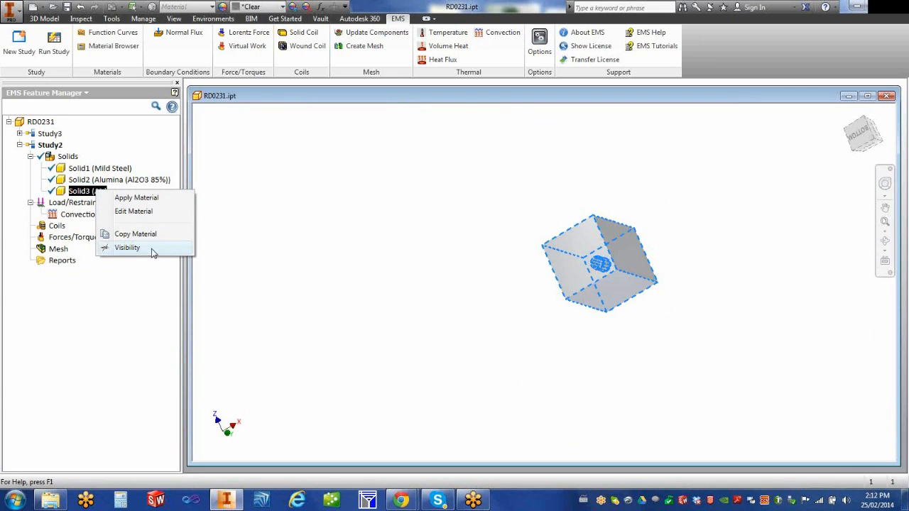
left_click(154, 250)
right_click(367, 174)
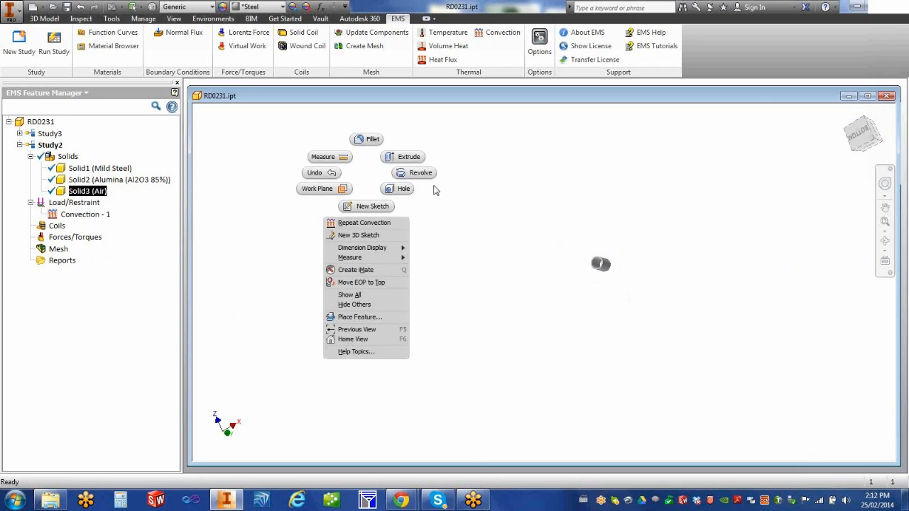
left_click(618, 222)
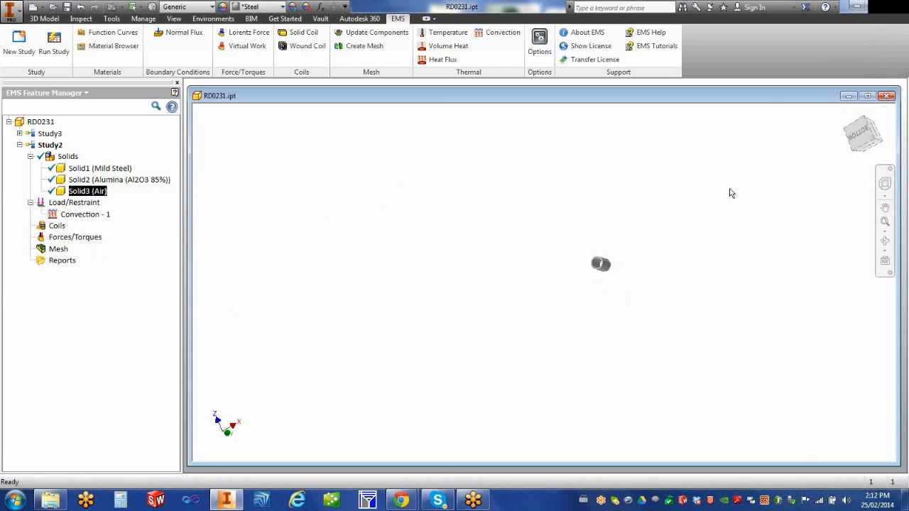
scroll(741, 229, "up", 2)
scroll(739, 229, "down", 5)
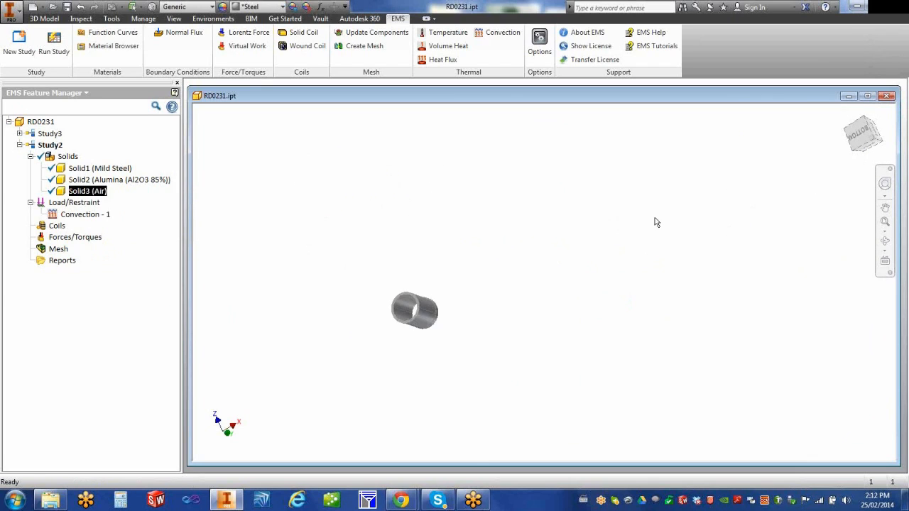
scroll(566, 244, "down", 3)
scroll(509, 254, "up", 2)
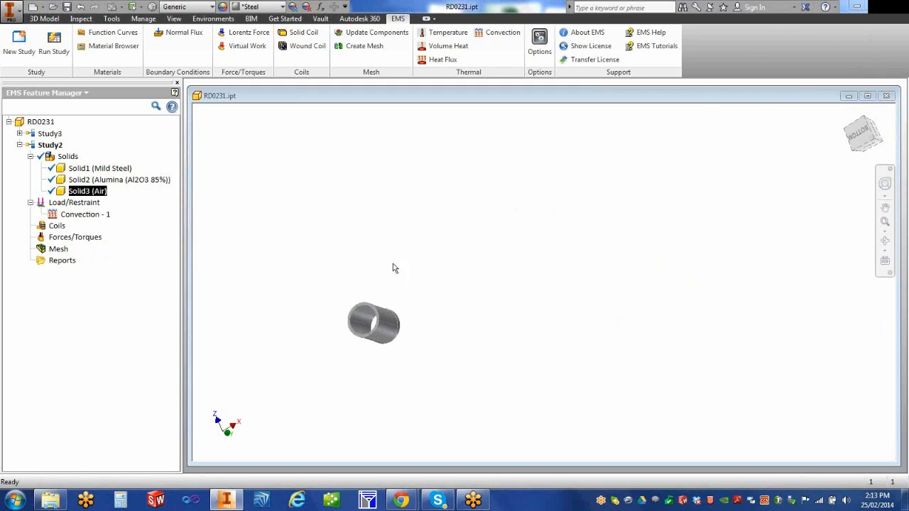
Step: Start a solid coil on the cylinder body with the coil preview turned on
right_click(61, 229)
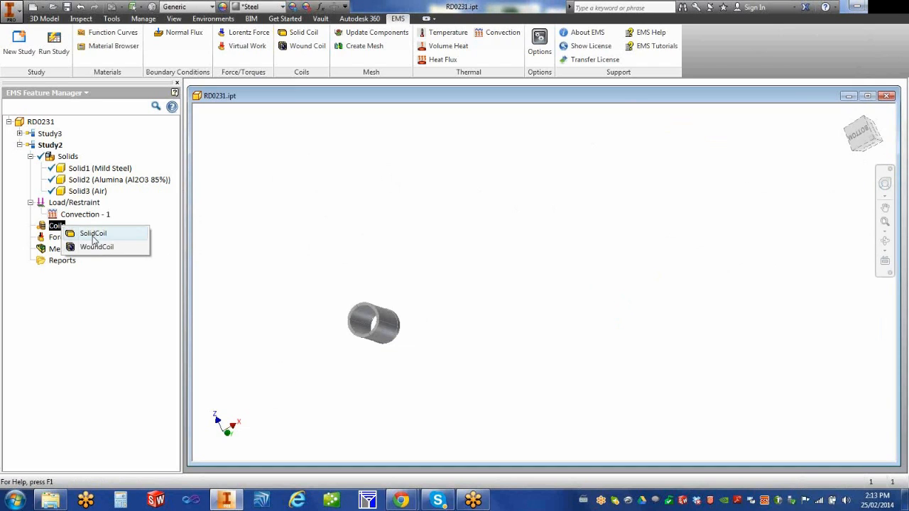
left_click(93, 235)
left_click(383, 323)
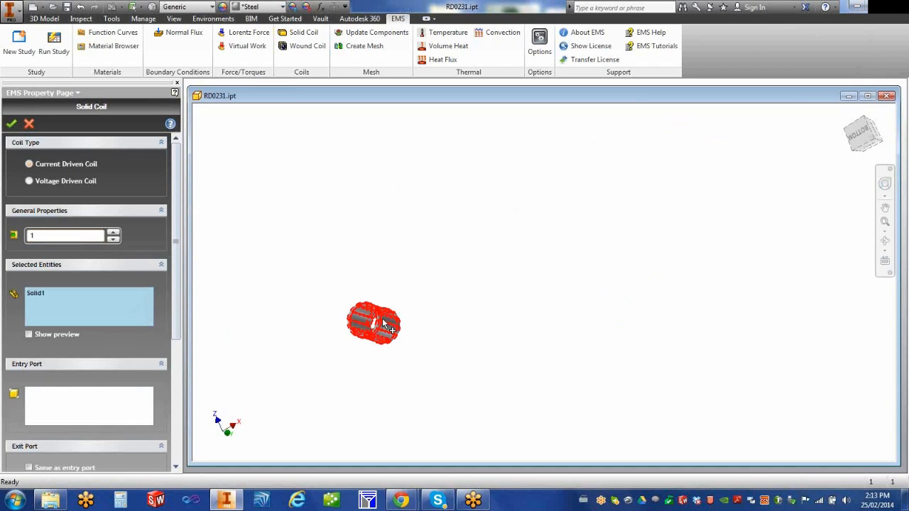
left_click(28, 335)
Step: Pick the six near end-ring faces as the coil's entry port
left_click(89, 404)
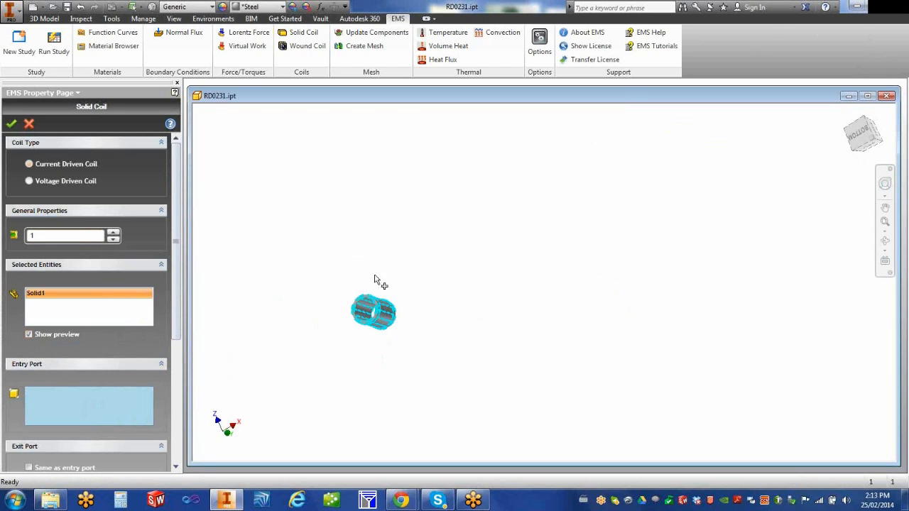
scroll(354, 301, "down", 5)
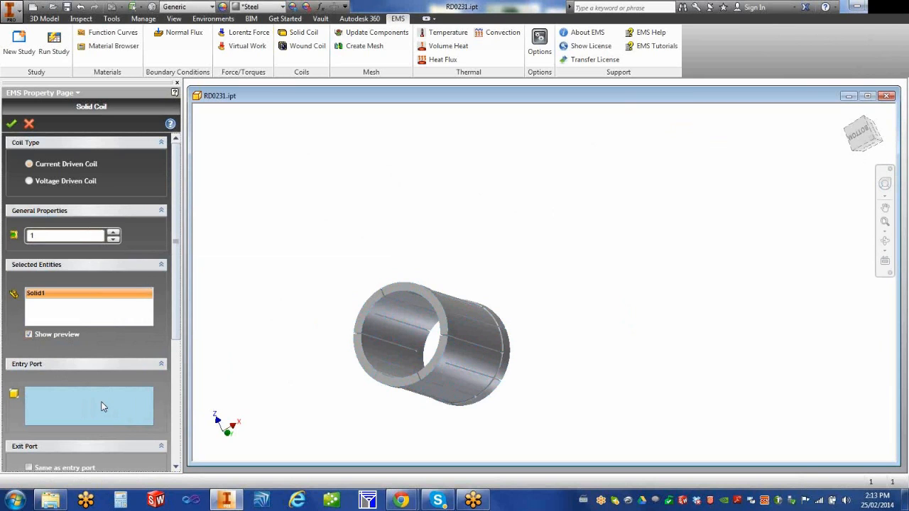
left_click_drag(177, 338, 178, 401)
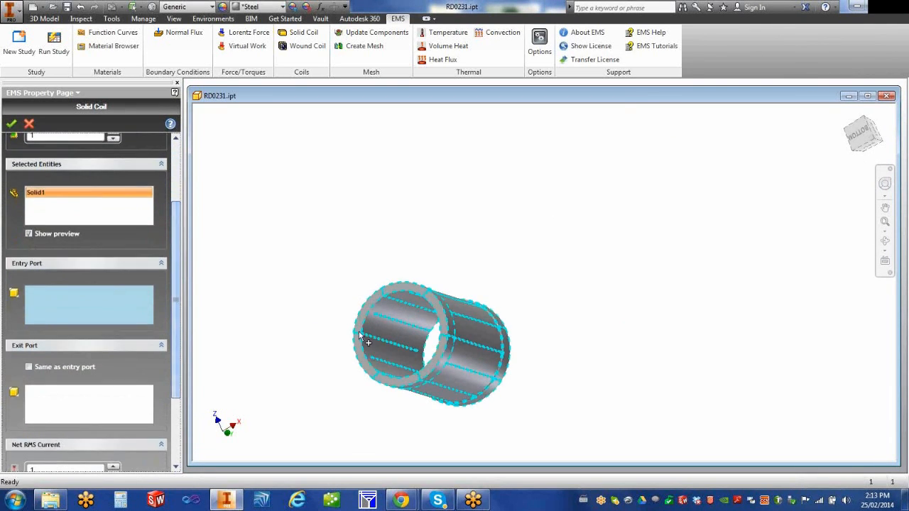
left_click(408, 290)
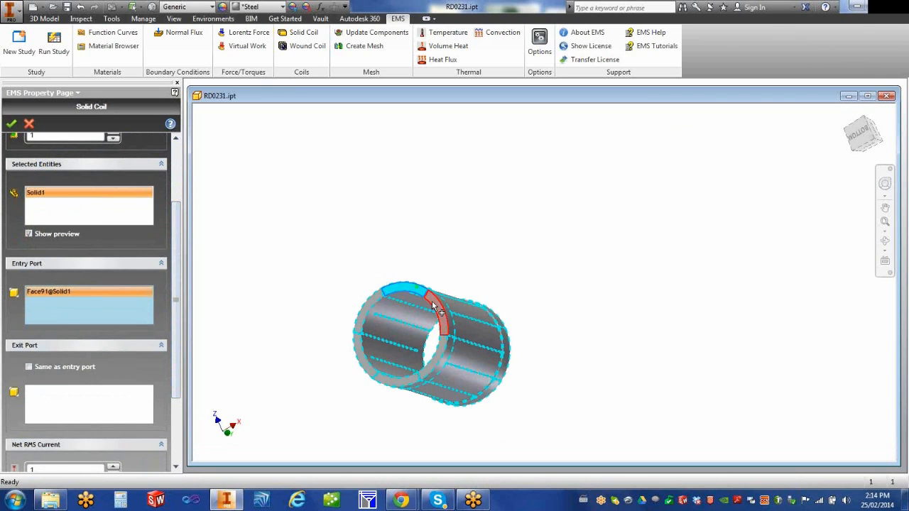
left_click(433, 304)
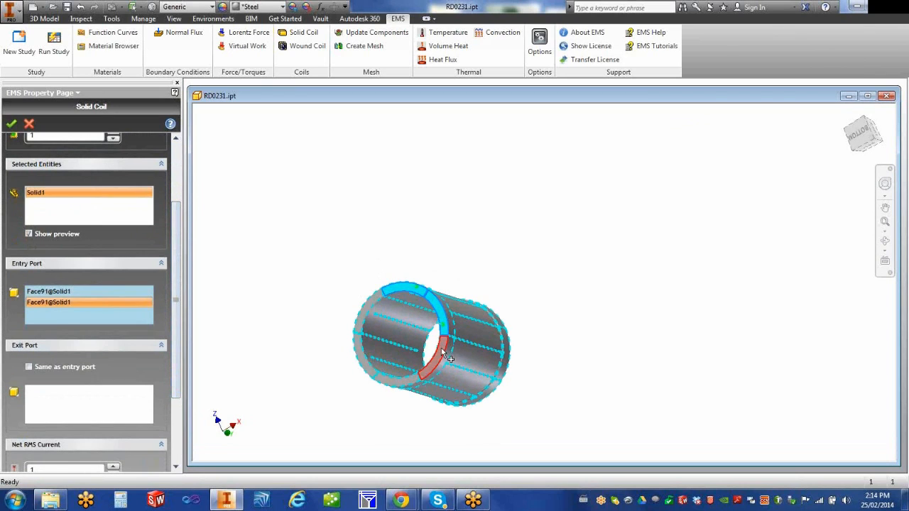
left_click(407, 380)
left_click(367, 371)
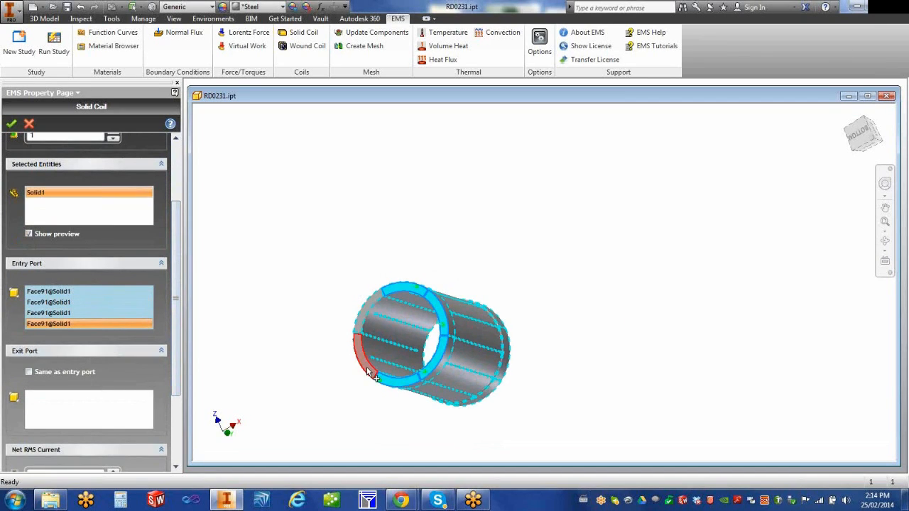
left_click(364, 327)
left_click(361, 313)
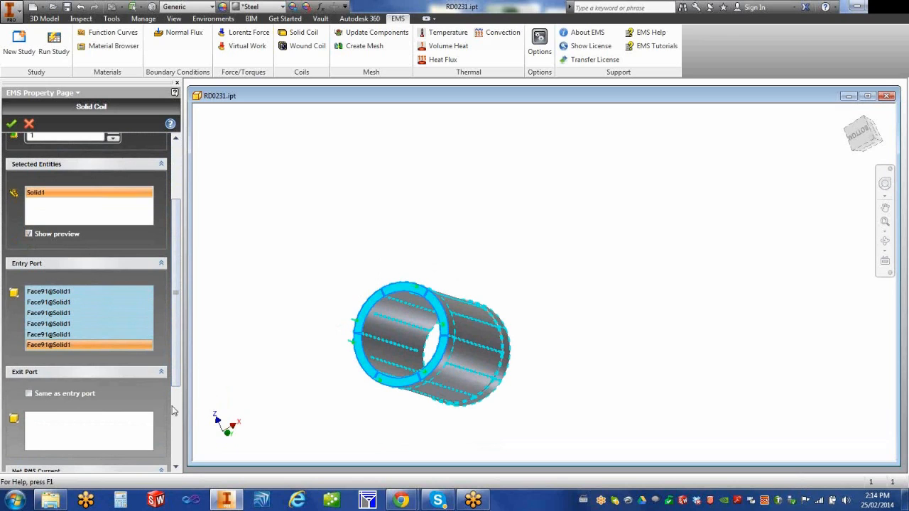
Step: Pick the six far end-ring faces as the coil's exit port
left_click(81, 431)
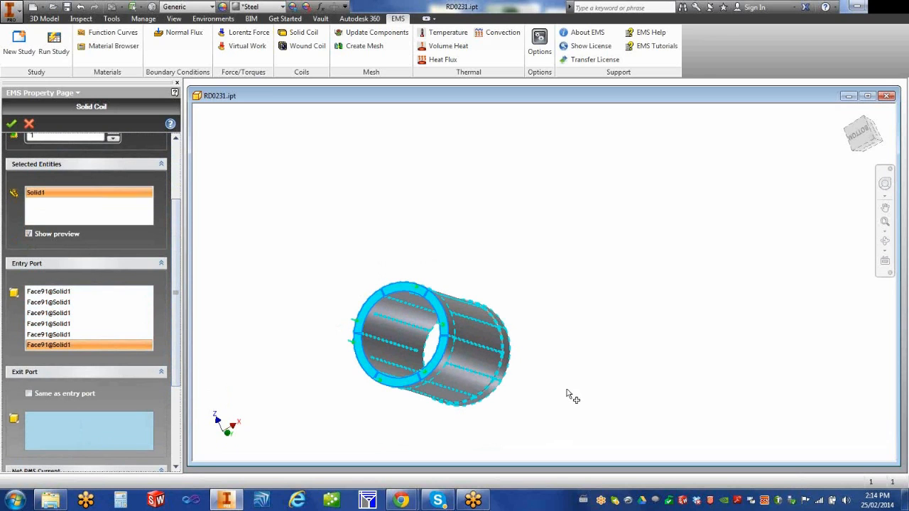
middle_click_drag(603, 383, 455, 329, "shift")
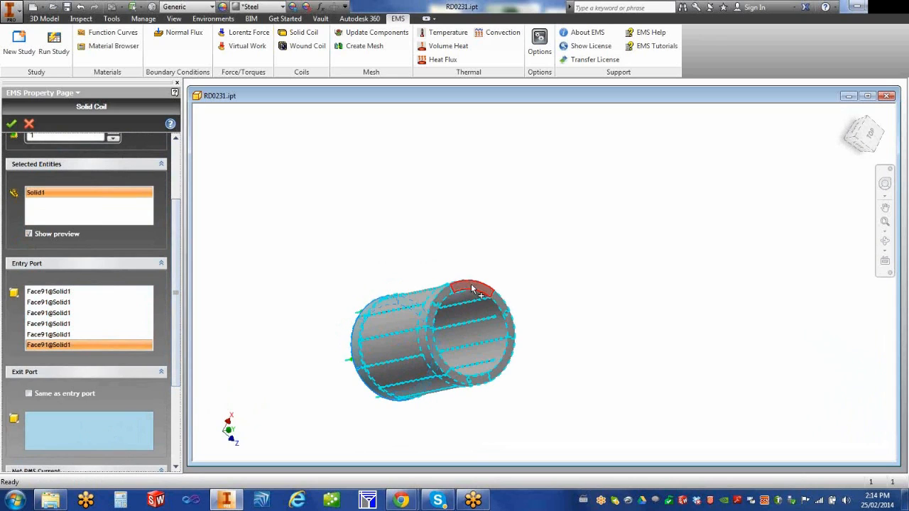
left_click(441, 304)
left_click(436, 318)
left_click(458, 381)
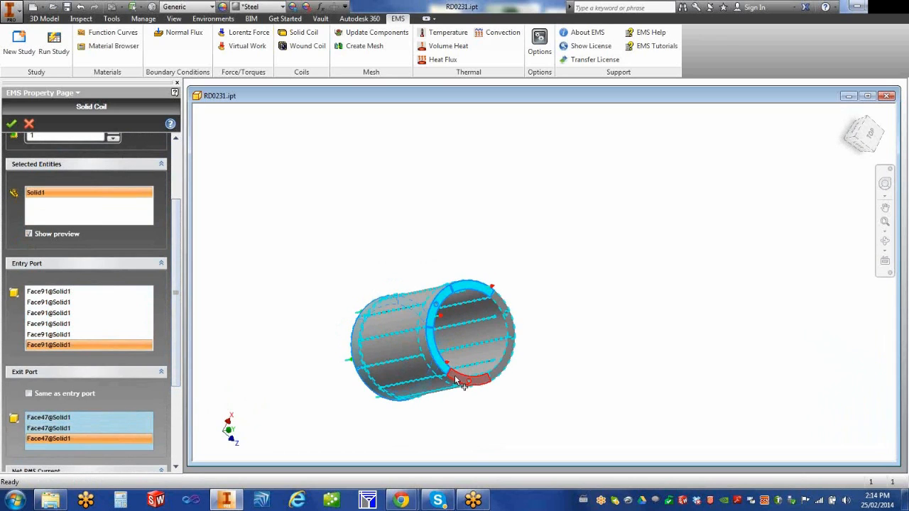
left_click(506, 377)
left_click(516, 332)
left_click(514, 327)
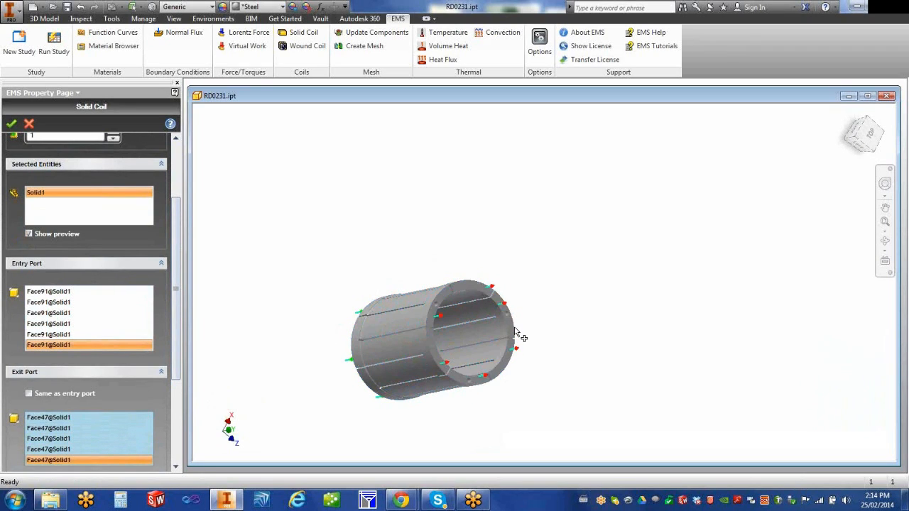
left_click_drag(178, 360, 169, 458)
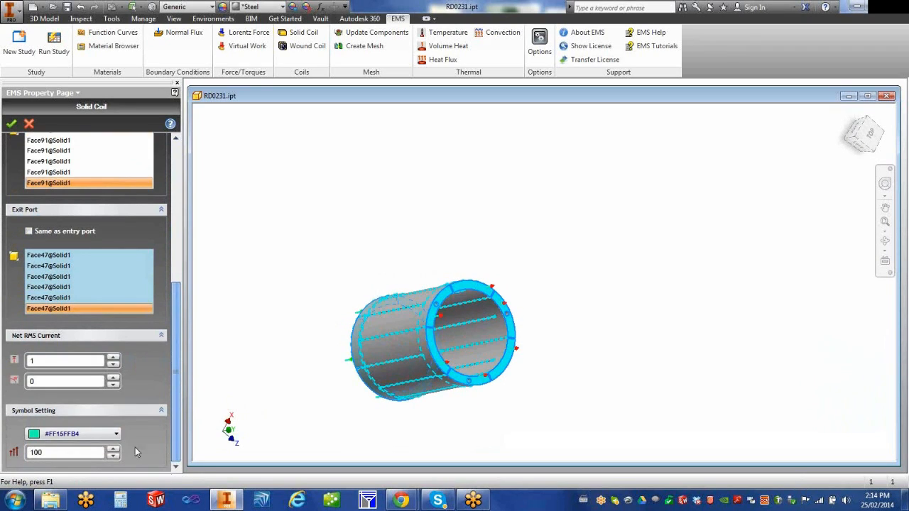
Step: Set Net RMS Current to 1000 and create Solid Coil - 1
double_click(66, 360)
type("1000")
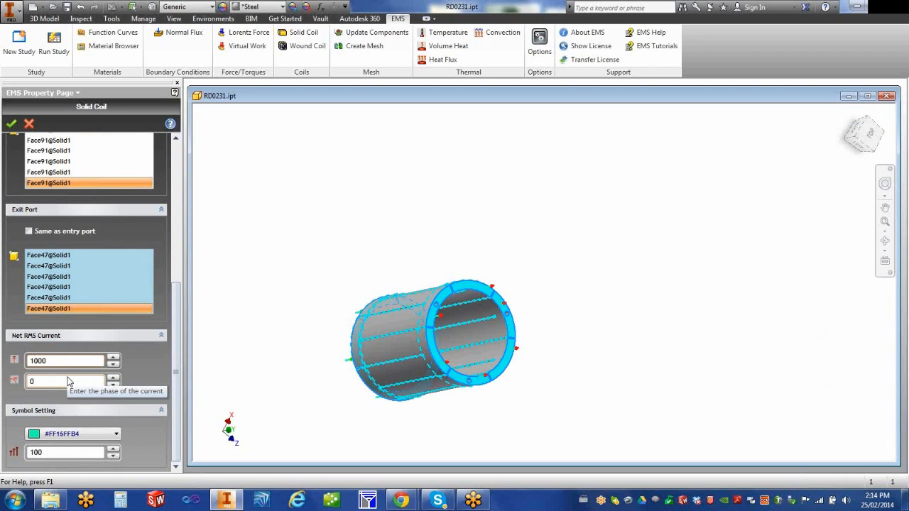
left_click(11, 123)
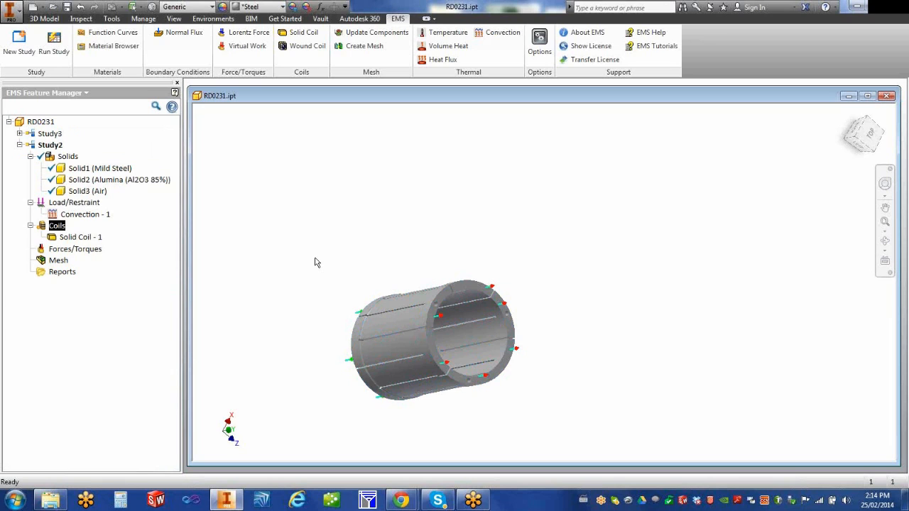
left_click(20, 134)
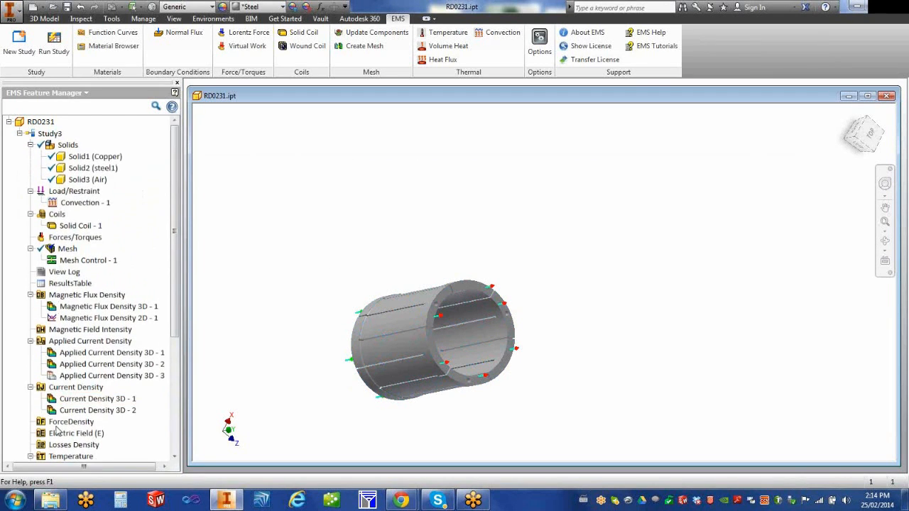
Step: Show all of Study3's coil markers on the cylinder and pan the model into view
right_click(60, 217)
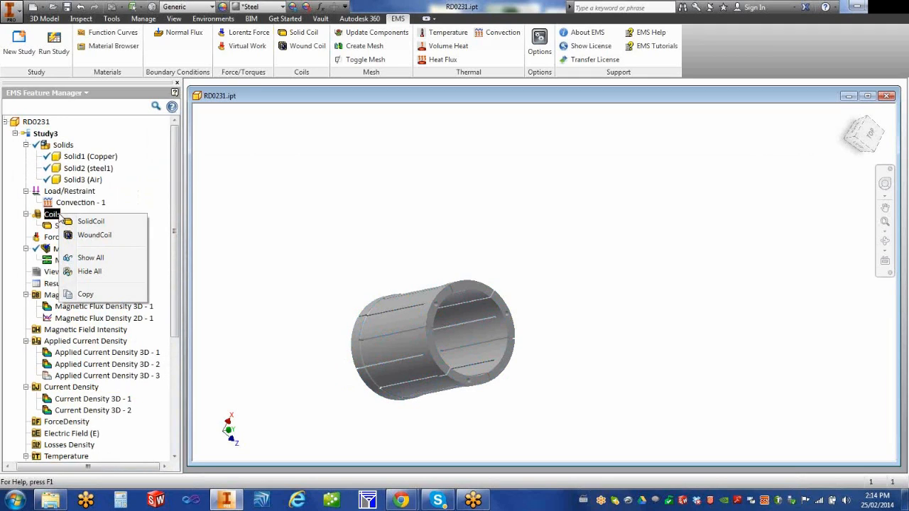
left_click(90, 258)
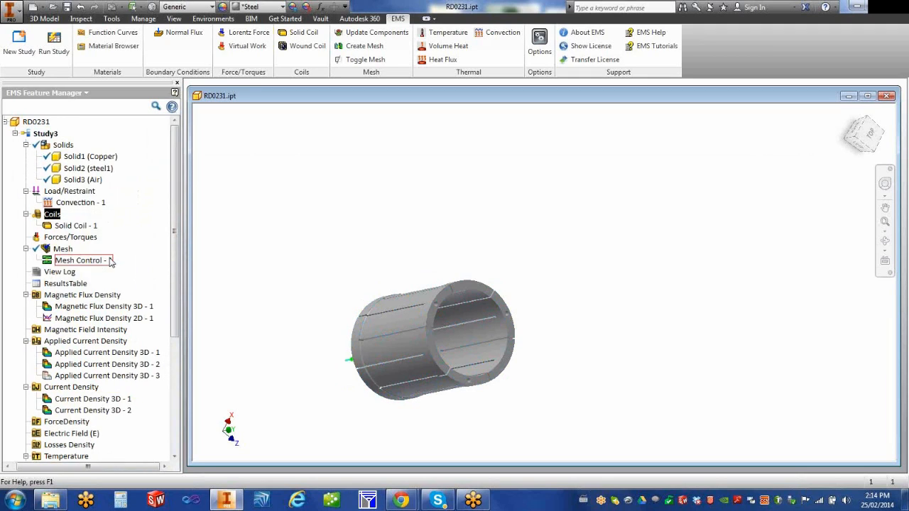
key("F2")
mouse_move(335, 284)
left_mouse_down()
mouse_move(367, 280)
mouse_move(478, 205)
mouse_move(459, 194)
mouse_move(443, 214)
left_mouse_up()
key("F4")
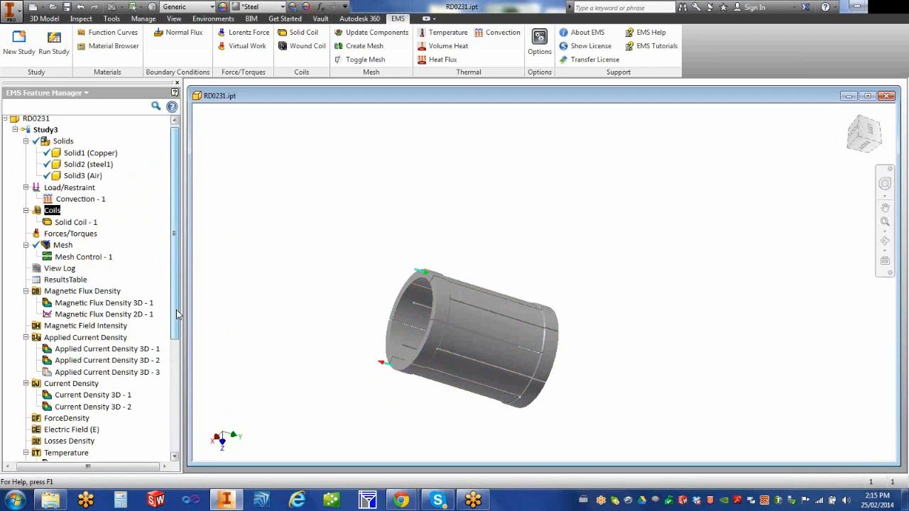
Step: Collapse the Magnetic Flux Density, Applied Current Density, Current Density and Temperature branches
left_click(26, 295)
left_click(26, 318)
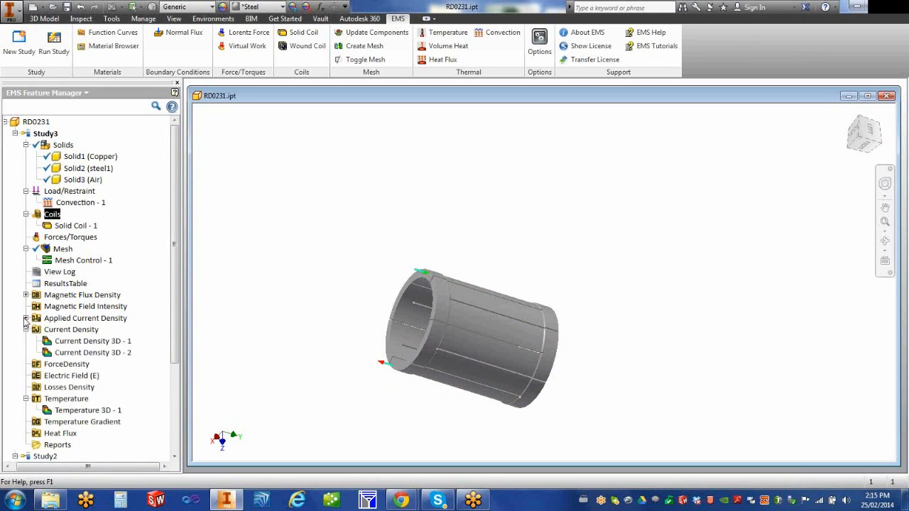
left_click(25, 329)
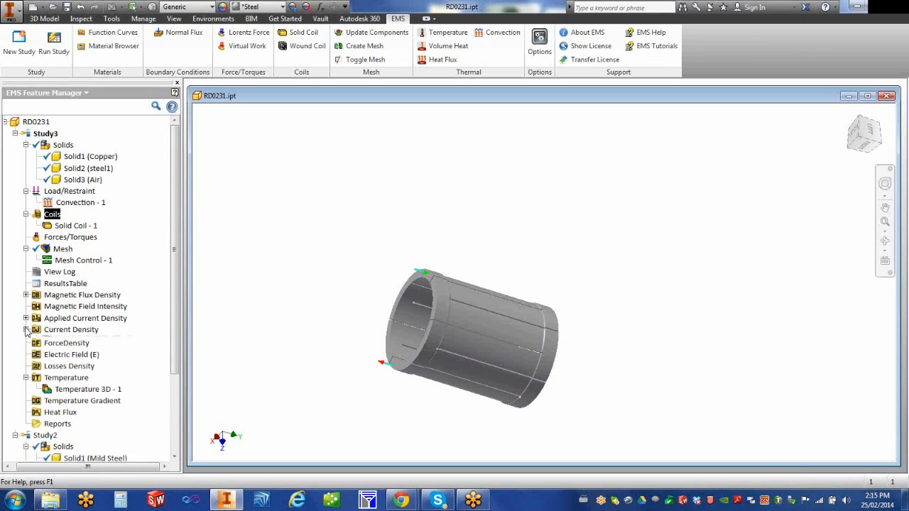
left_click(25, 377)
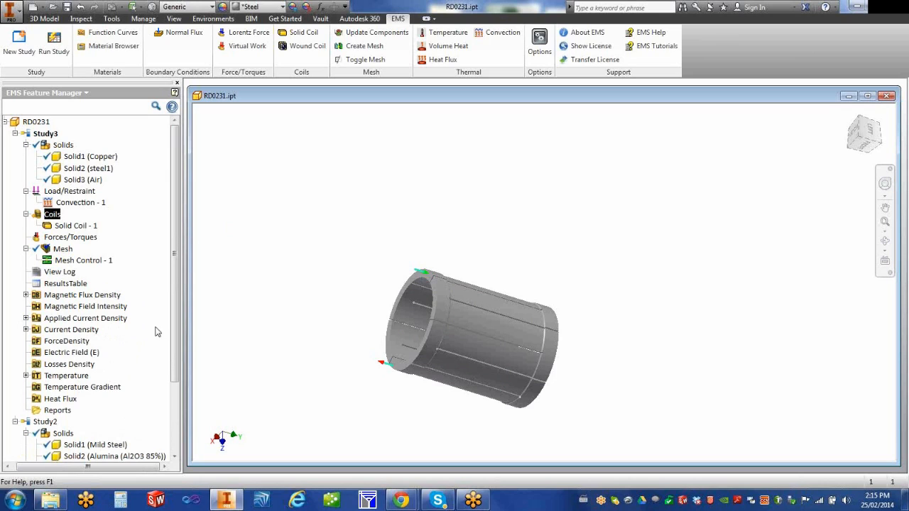
Step: Open Study3's ResultsTable, step through flux linkage, current, voltage, inductance, impedance and losses, then close it
double_click(63, 284)
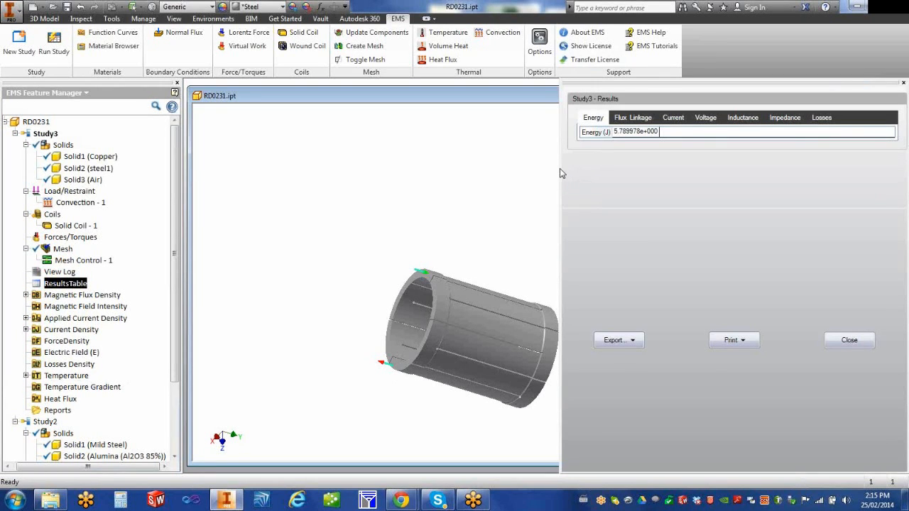
left_click_drag(560, 168, 222, 154)
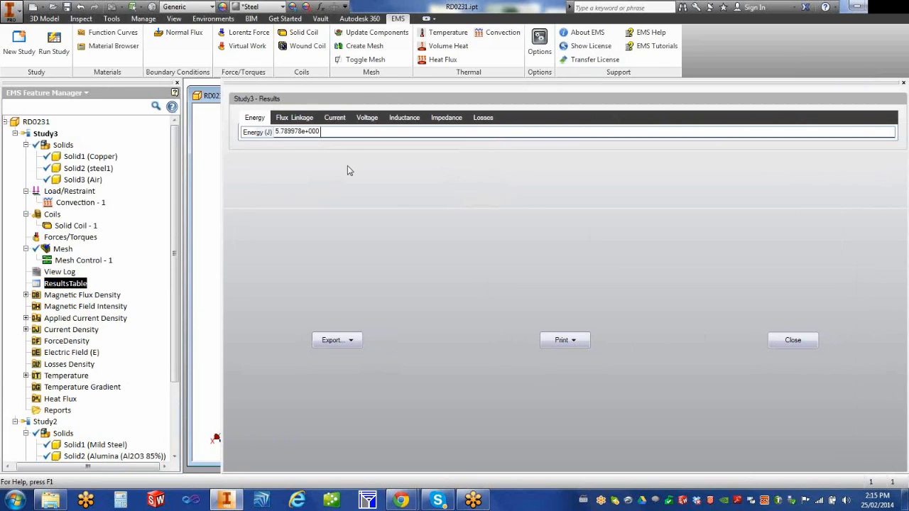
left_click(302, 119)
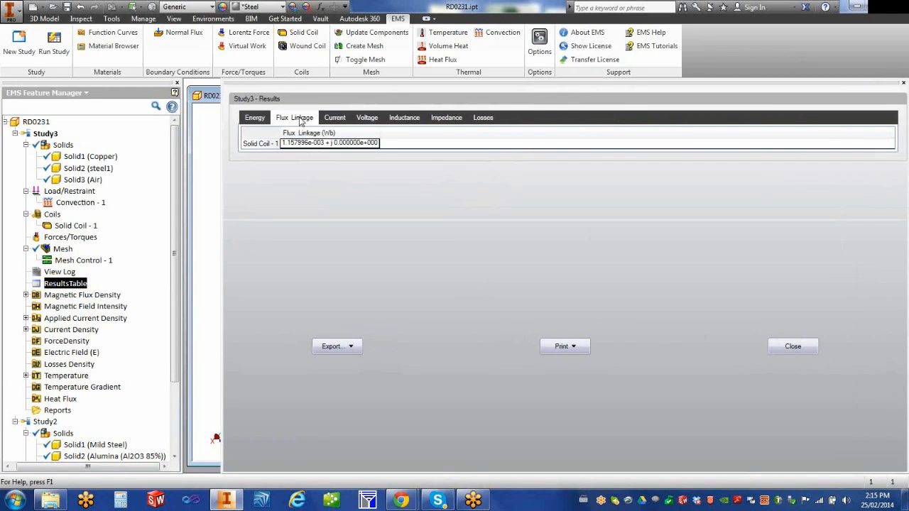
left_click(331, 120)
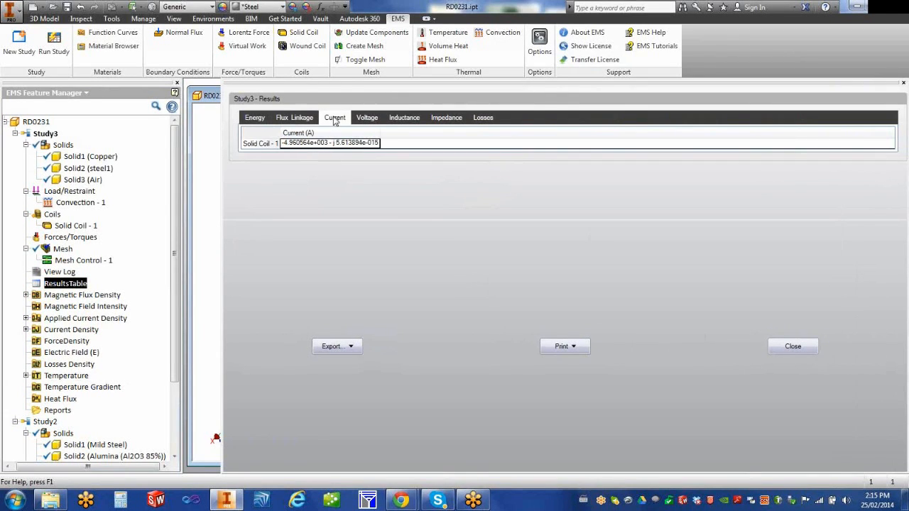
left_click(364, 119)
left_click(402, 118)
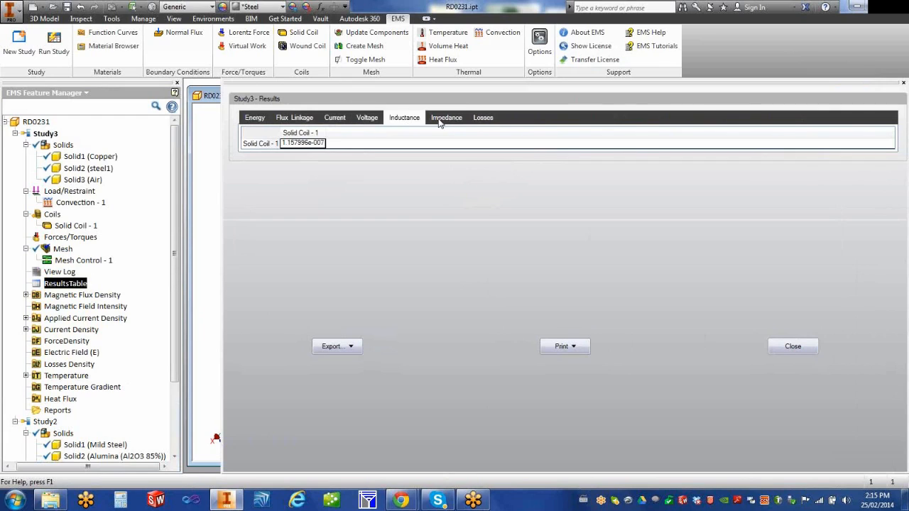
left_click(440, 121)
left_click(477, 119)
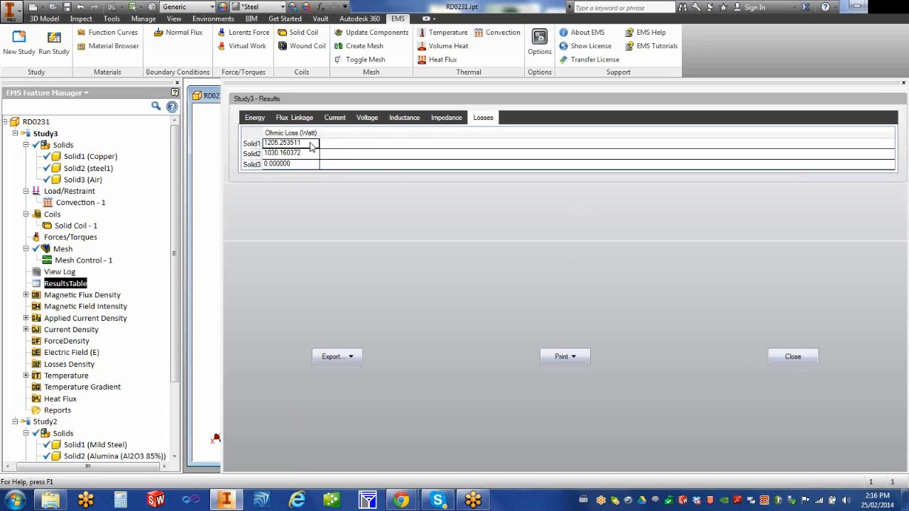
left_click(792, 358)
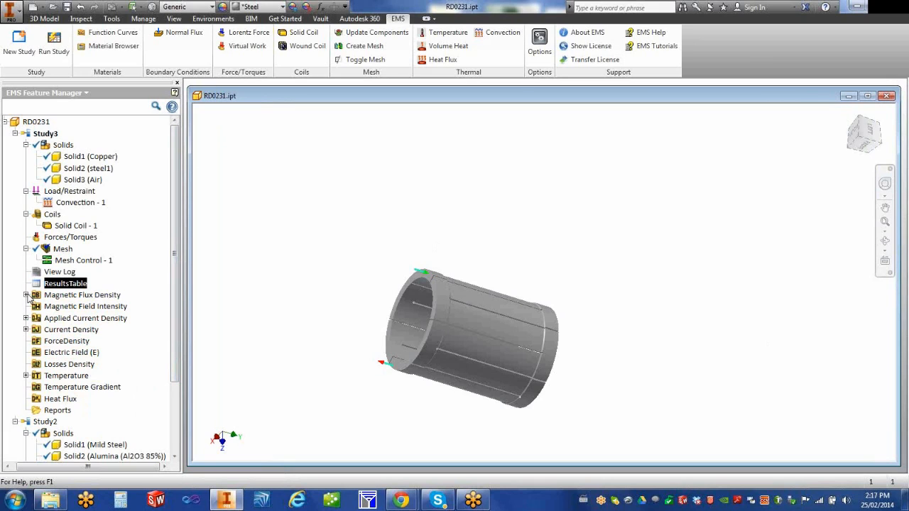
Step: Display the Magnetic Flux Density 3D - 1 plot in a widened panel and tilt the cylinder
scroll(176, 334, "down", 1)
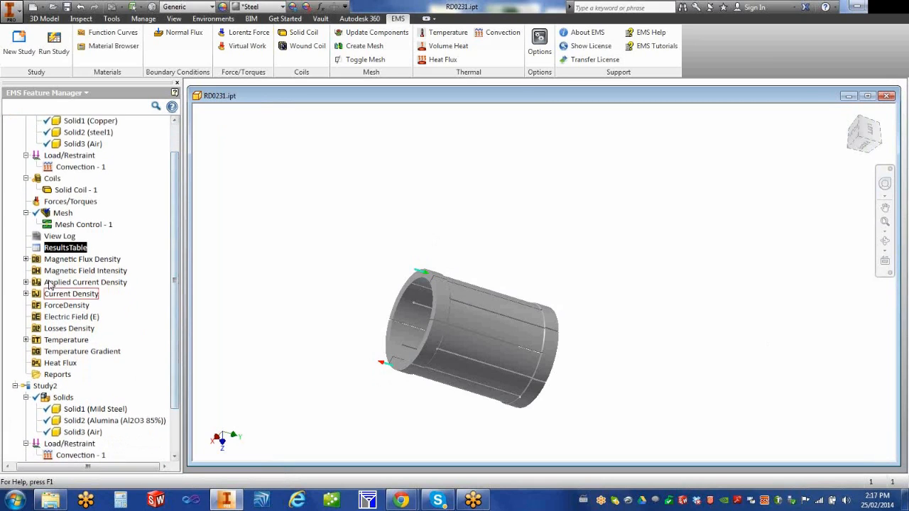
left_click(26, 259)
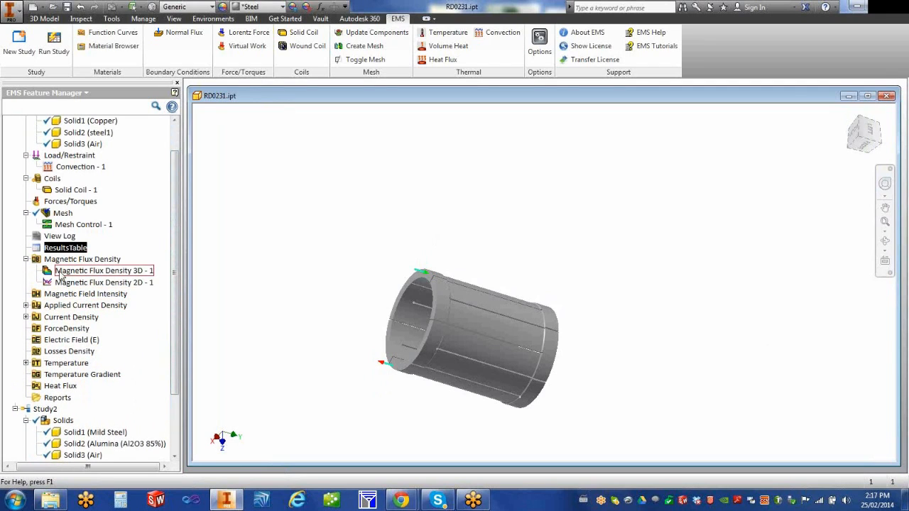
double_click(48, 272)
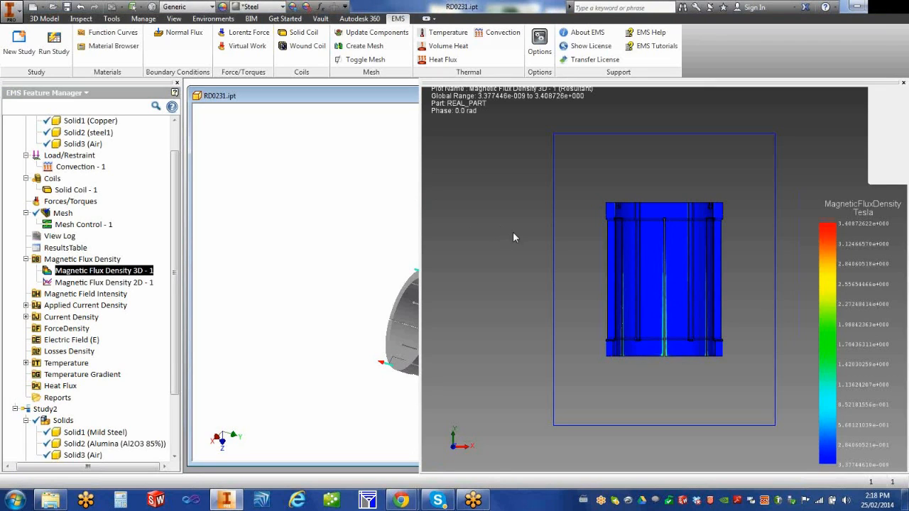
left_click_drag(420, 195, 177, 171)
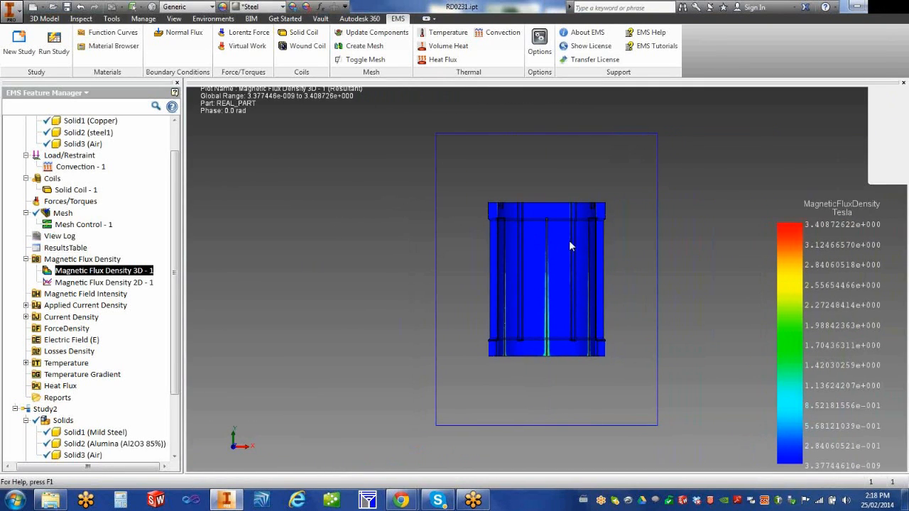
left_click_drag(679, 243, 613, 265)
left_click_drag(669, 288, 626, 302)
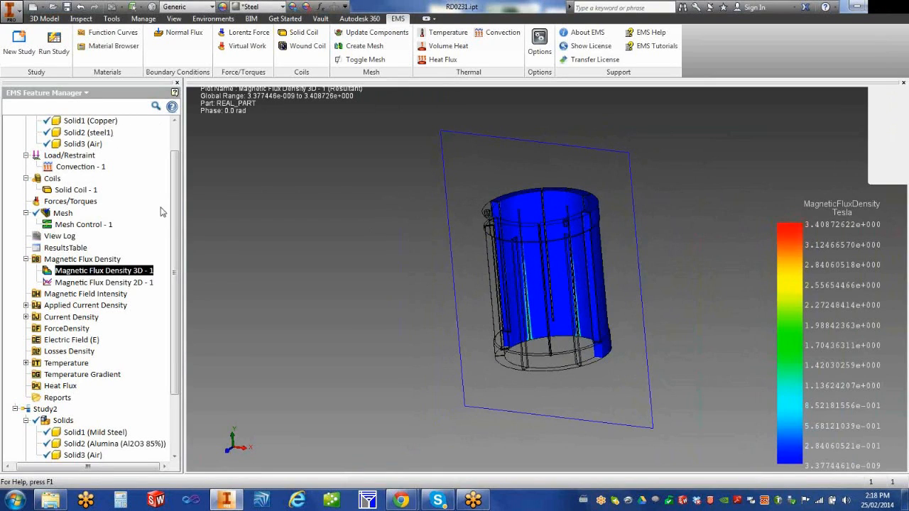
Step: Change Solid2 (steel1) visibility and reselect the Magnetic Flux Density 3D - 1 result
left_click_drag(174, 216, 176, 177)
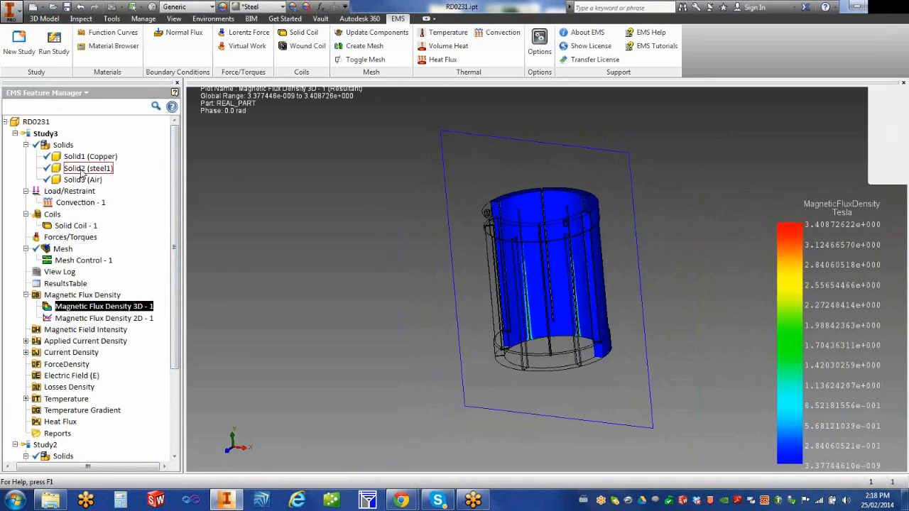
mouse_move(84, 173)
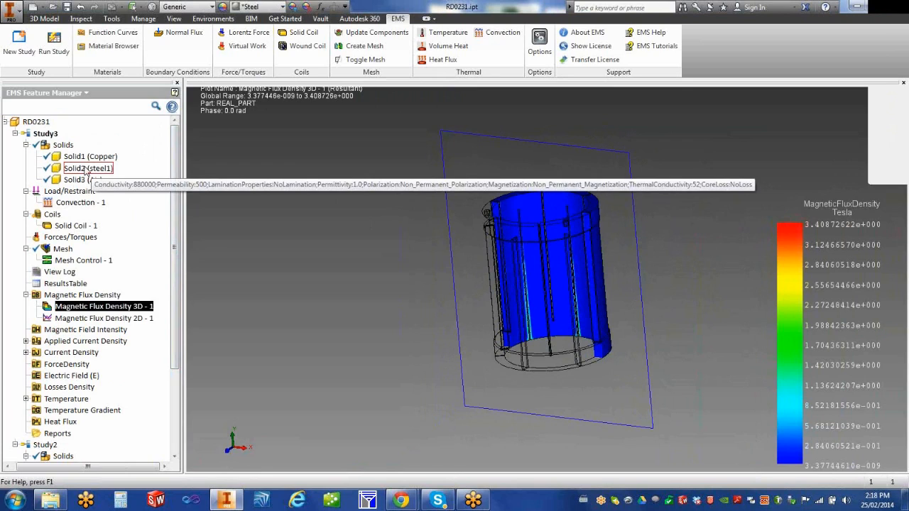
right_click(88, 171)
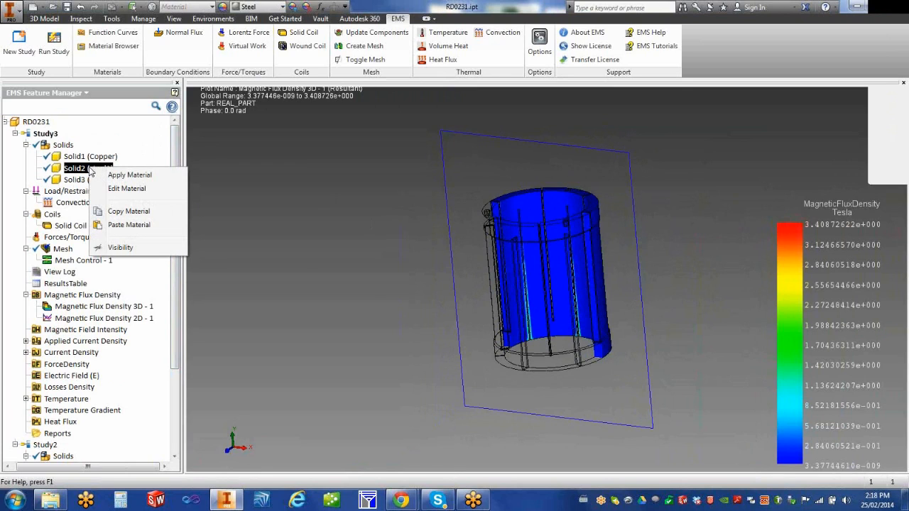
left_click(121, 247)
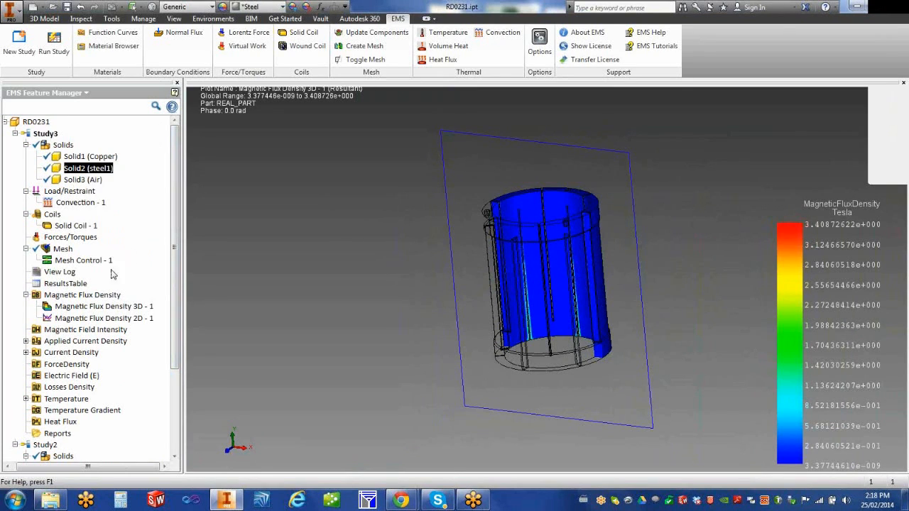
left_click(51, 310)
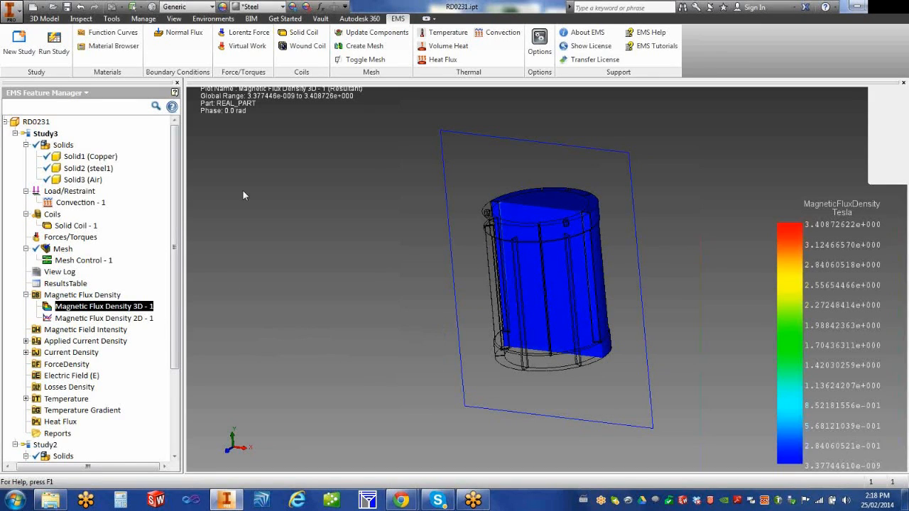
Step: Create a Magnetic Flux Density 3D plot with the display type set to Vector
right_click(115, 298)
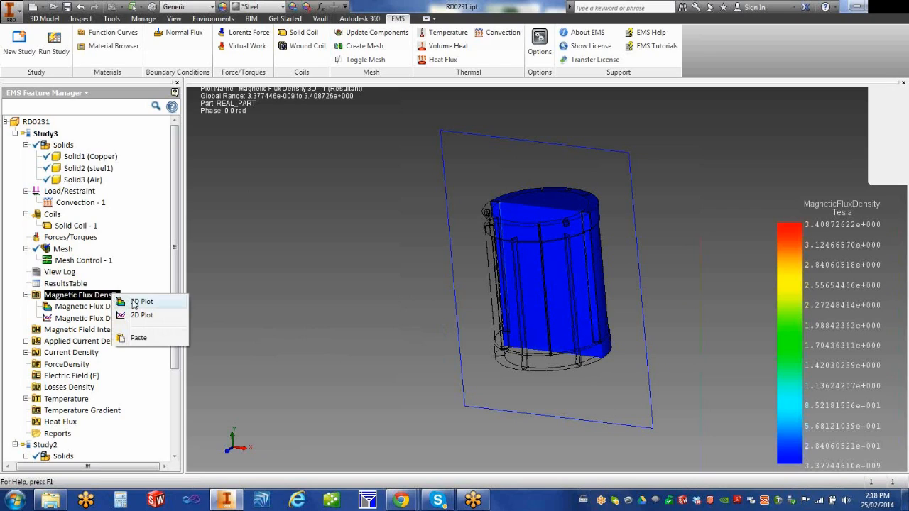
left_click(136, 301)
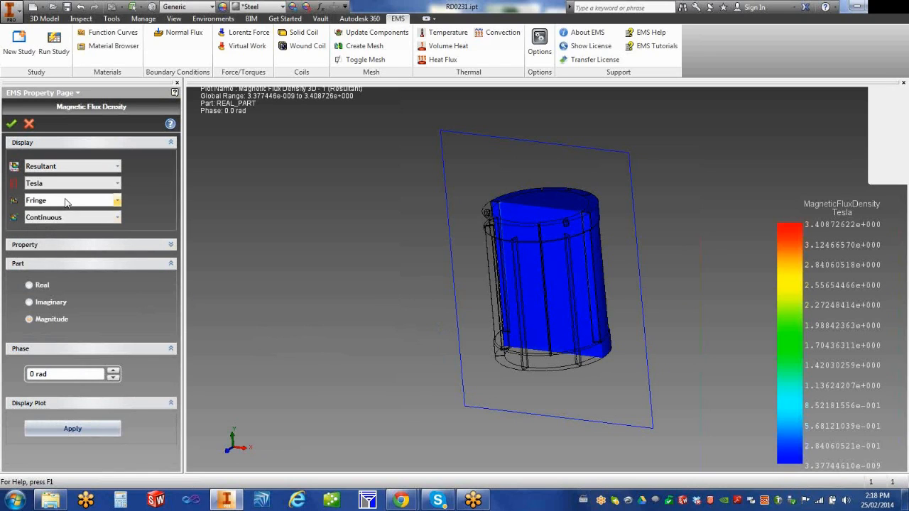
left_click(65, 200)
left_click(40, 229)
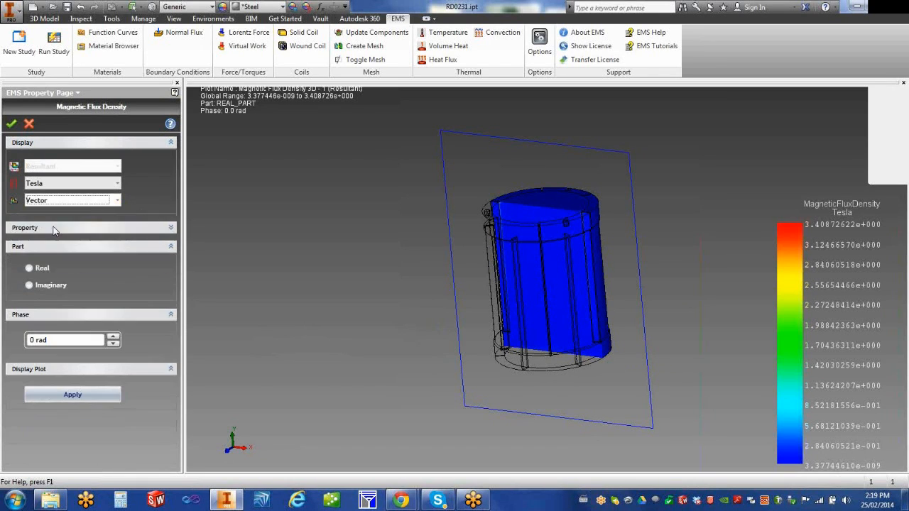
left_click(12, 125)
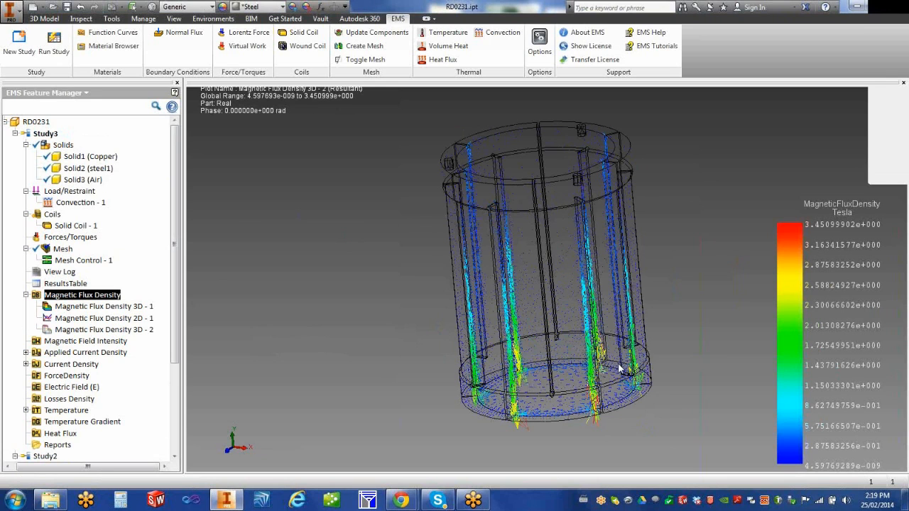
Step: Orbit the vector plot to a flatter view and expand the Current Density results
middle_click_drag(627, 375, 486, 327, "shift")
left_click_drag(174, 359, 174, 410)
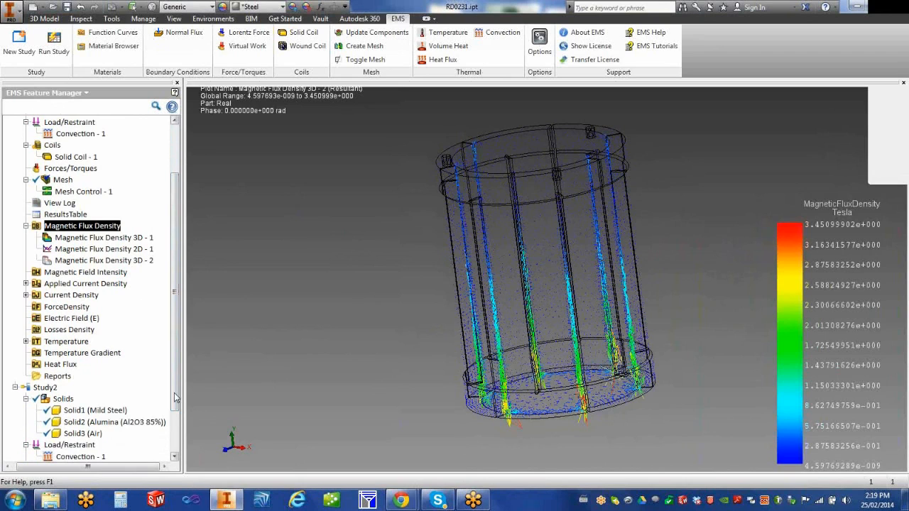
left_click(25, 295)
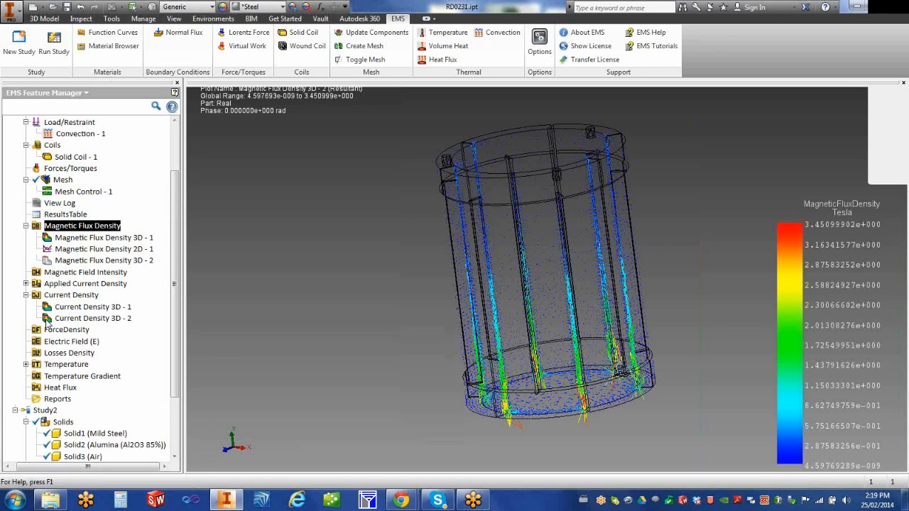
Step: Display the Current Density 3D - 2 vector plot and view the winding from above
double_click(47, 320)
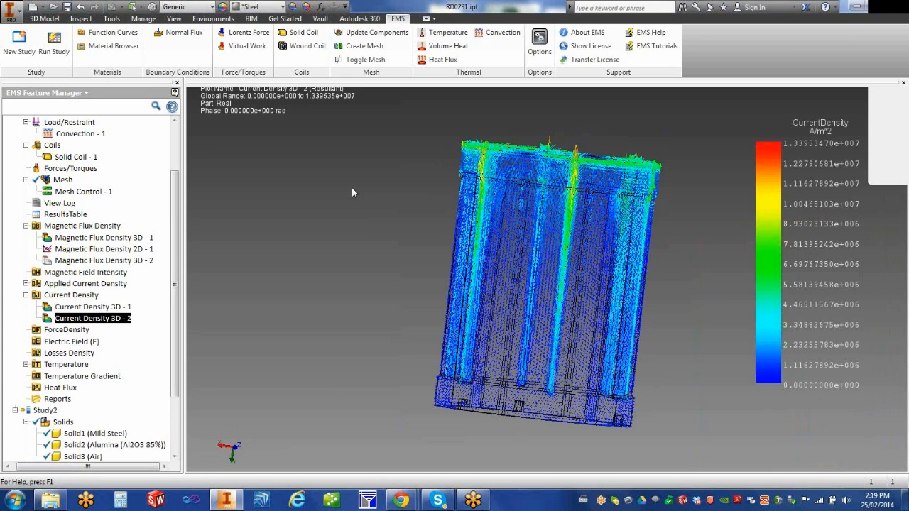
middle_click_drag(424, 225, 380, 254, "shift")
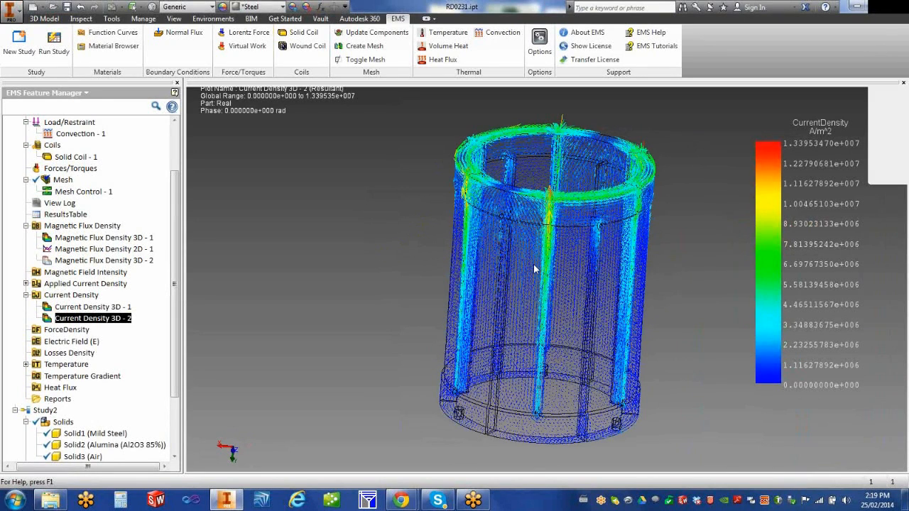
scroll(536, 269, "down", 1)
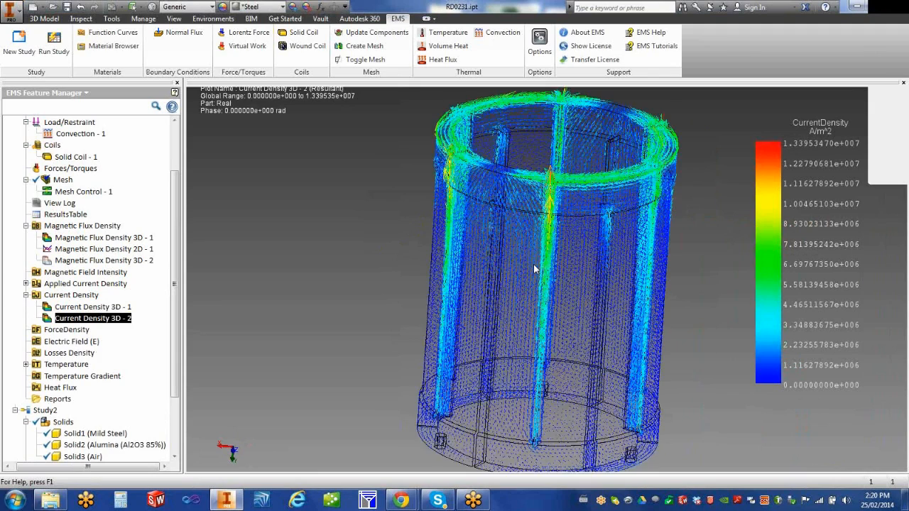
scroll(535, 269, "up", 1)
Step: Regenerate Current Density 3D - 2 through Edit Definition, keeping its settings
right_click(106, 323)
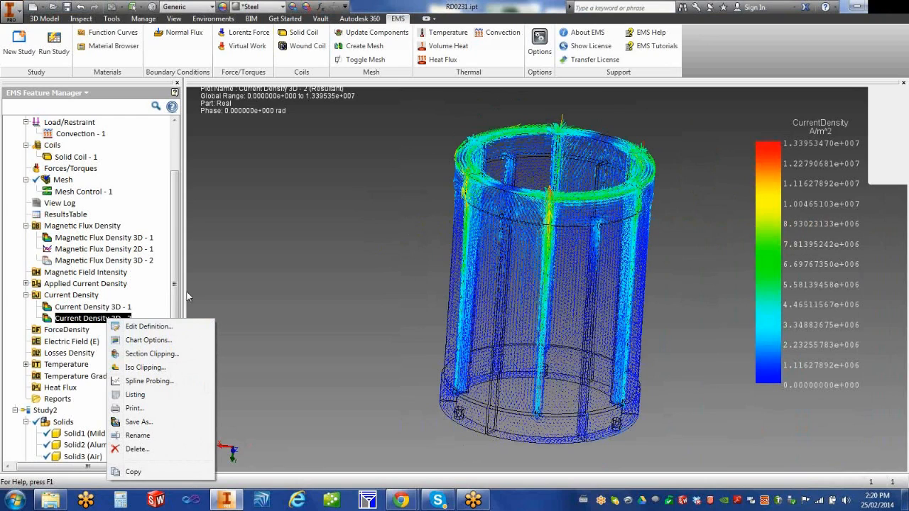
left_click(82, 319)
right_click(90, 321)
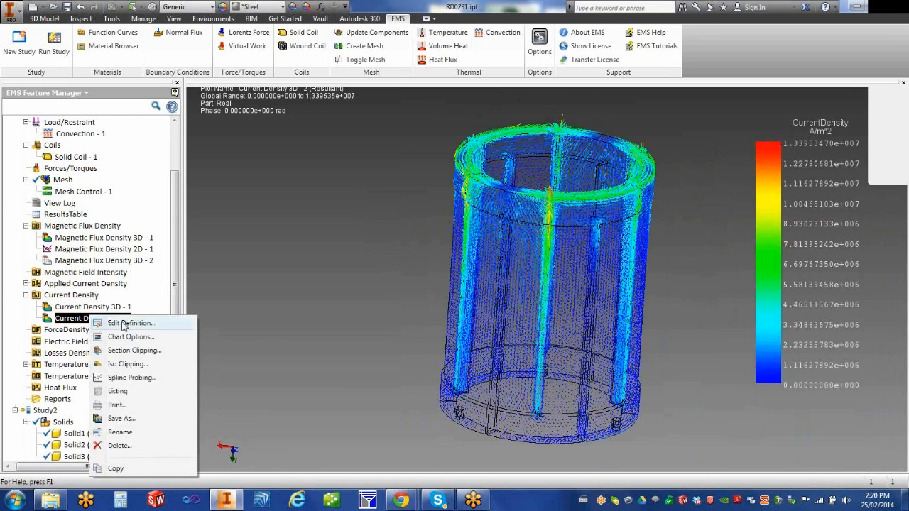
left_click(174, 321)
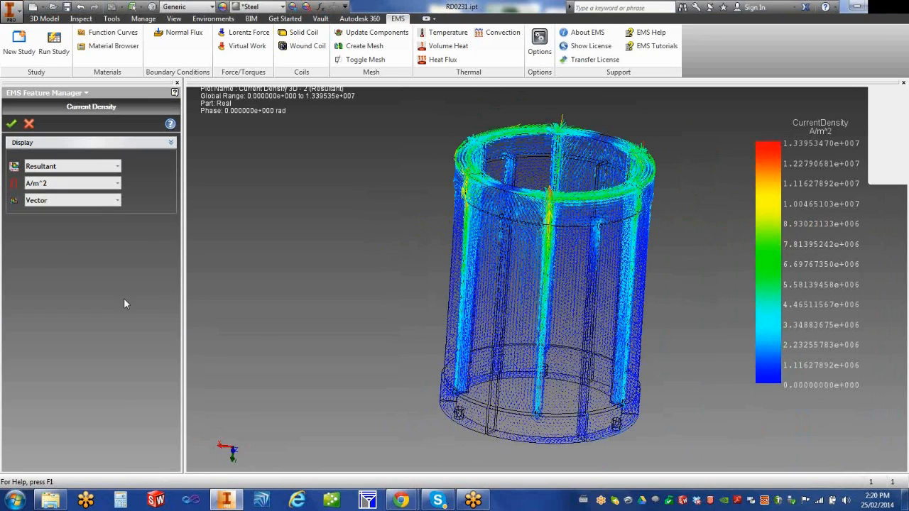
left_click(12, 125)
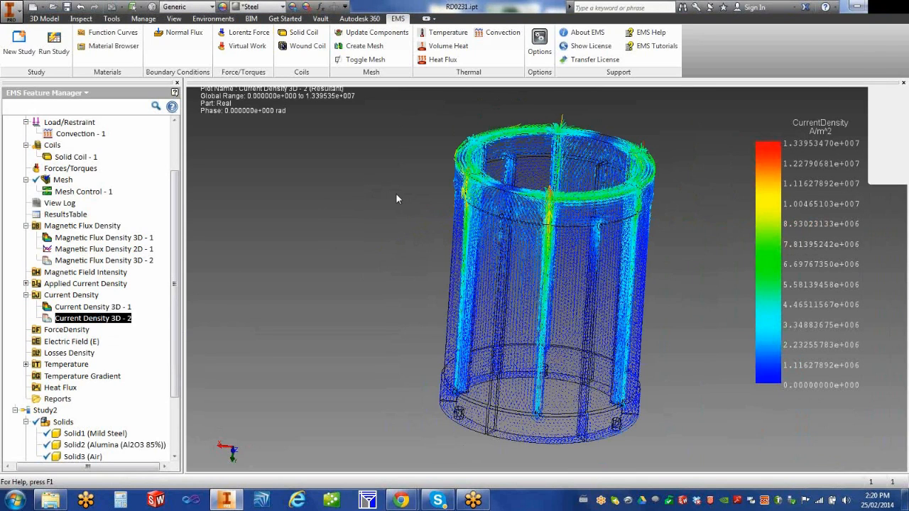
scroll(505, 189, "down", 2)
scroll(522, 165, "down", 2)
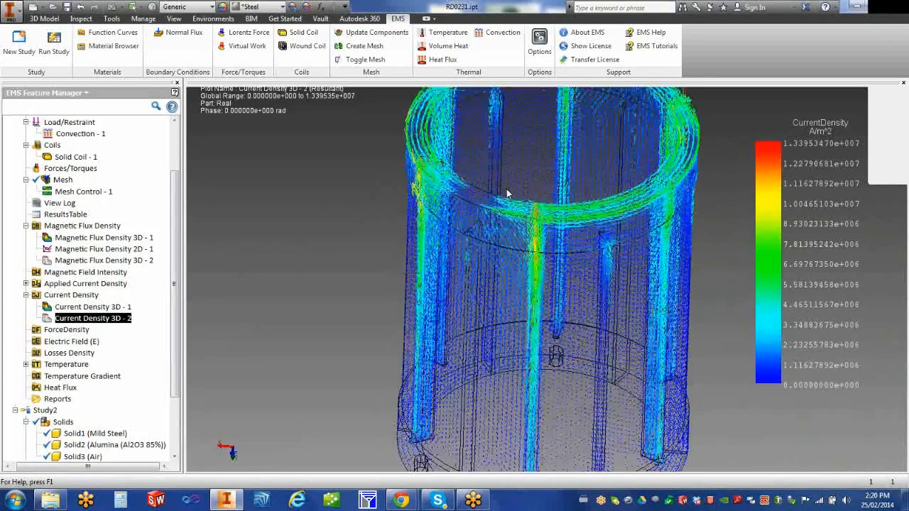
scroll(506, 193, "up", 2)
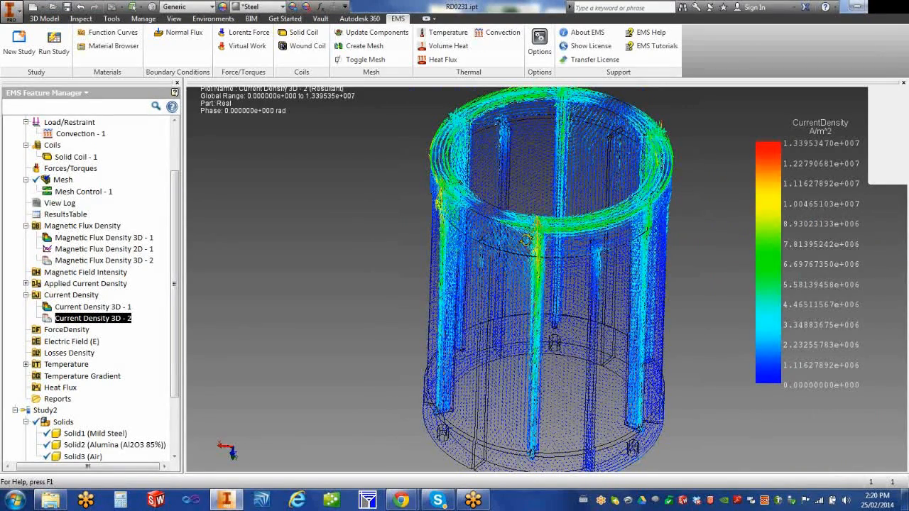
Step: Create a Losses Density 3D plot of Ohmic Loss in W/m^3, Continuous
scroll(543, 268, "up", 2)
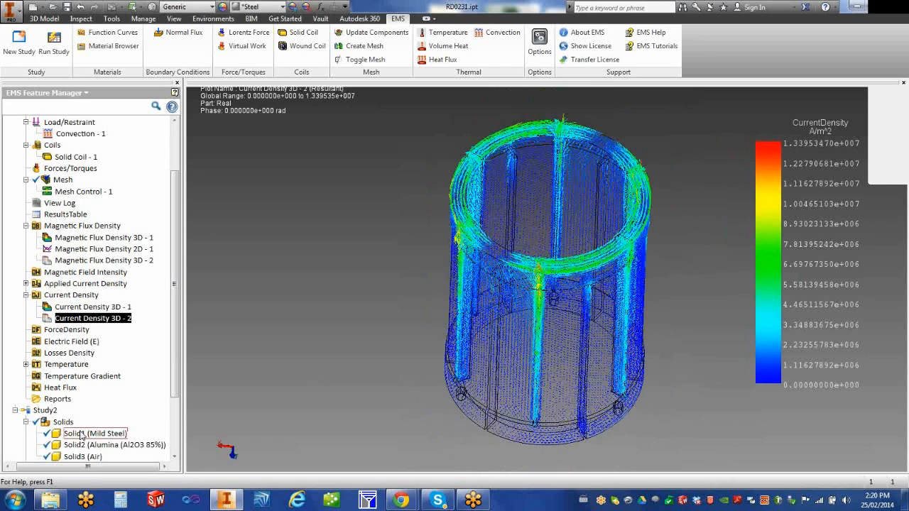
left_click(67, 358)
right_click(67, 358)
left_click(95, 354)
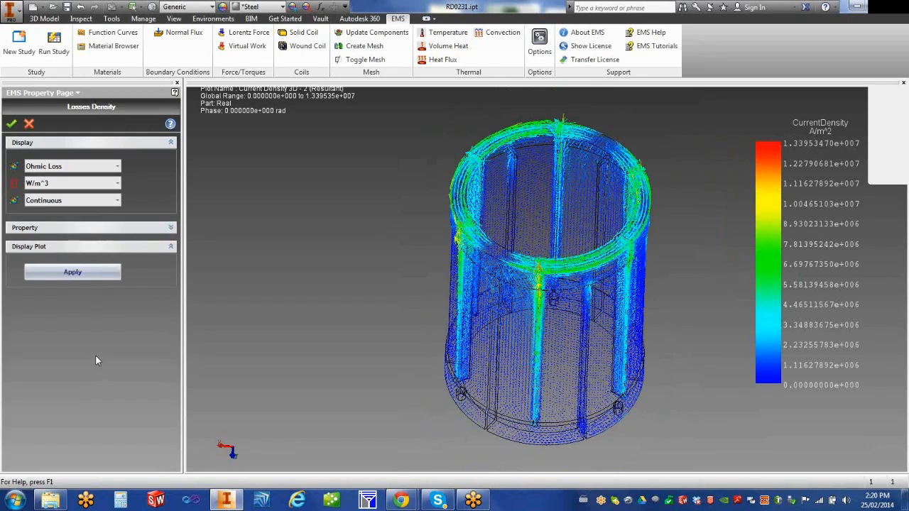
left_click(11, 125)
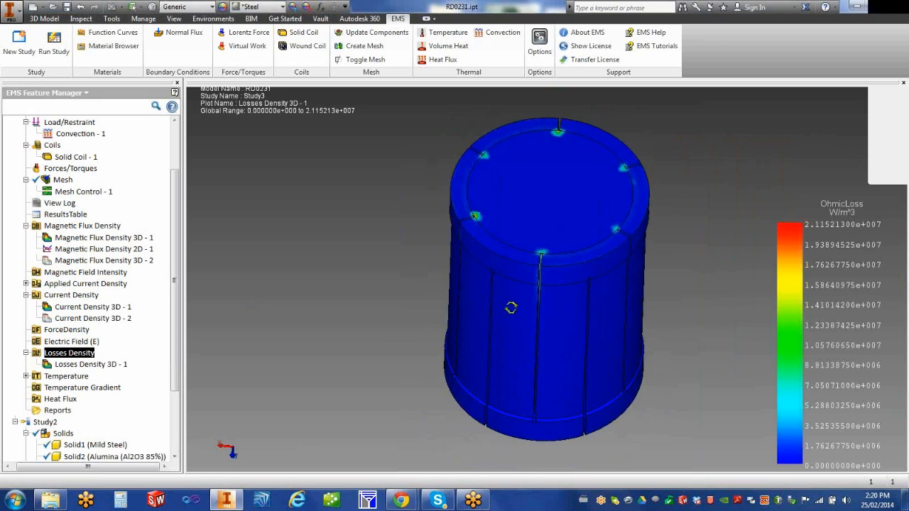
right_click(104, 369)
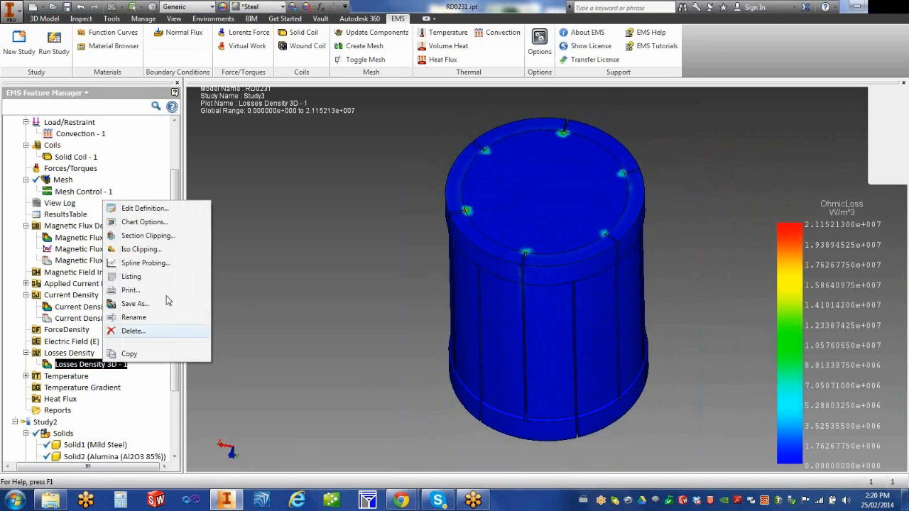
left_click(163, 252)
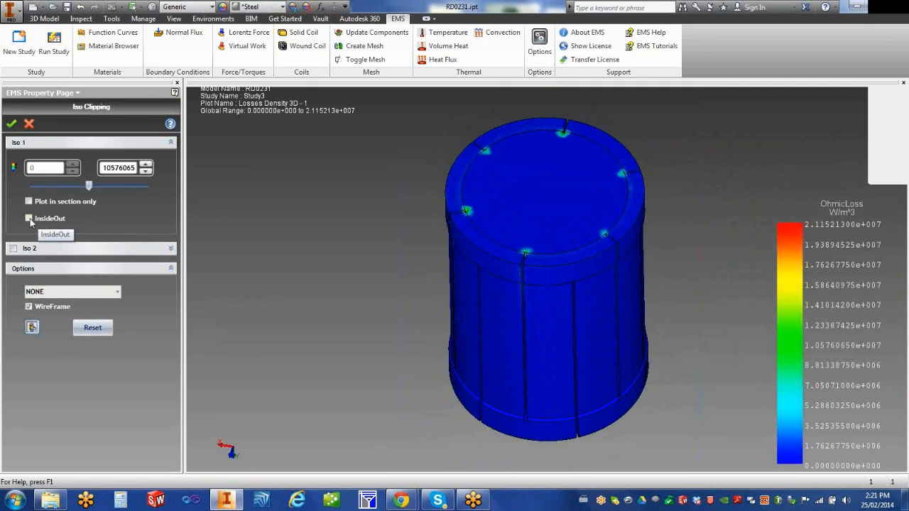
left_click(28, 219)
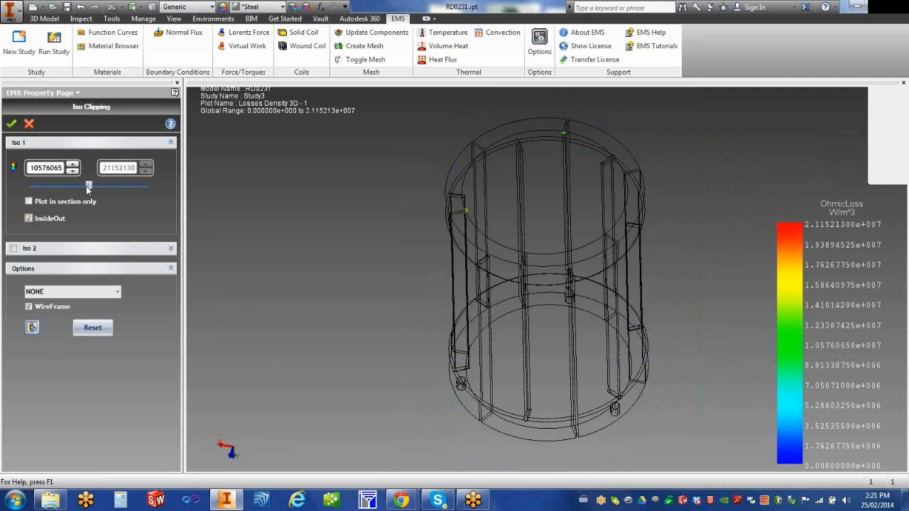
left_click(79, 185)
left_click_drag(62, 184, 28, 186)
left_click(11, 125)
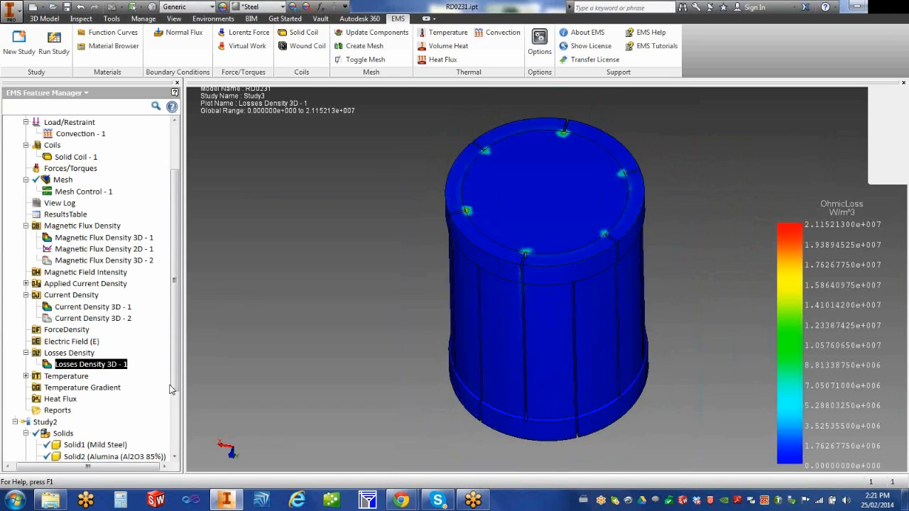
Step: Display the Temperature 3D - 1 plot and orbit to see the top of the model
left_click_drag(175, 389, 174, 425)
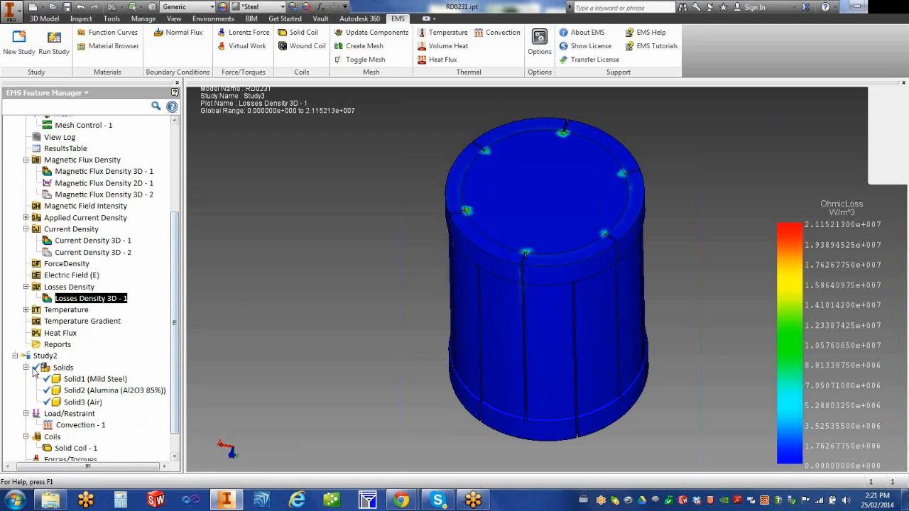
left_click(25, 310)
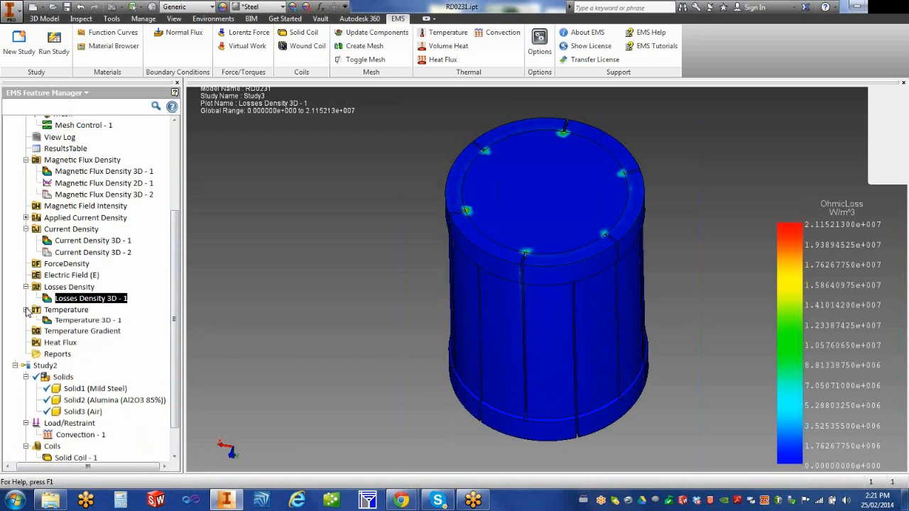
left_click(86, 321)
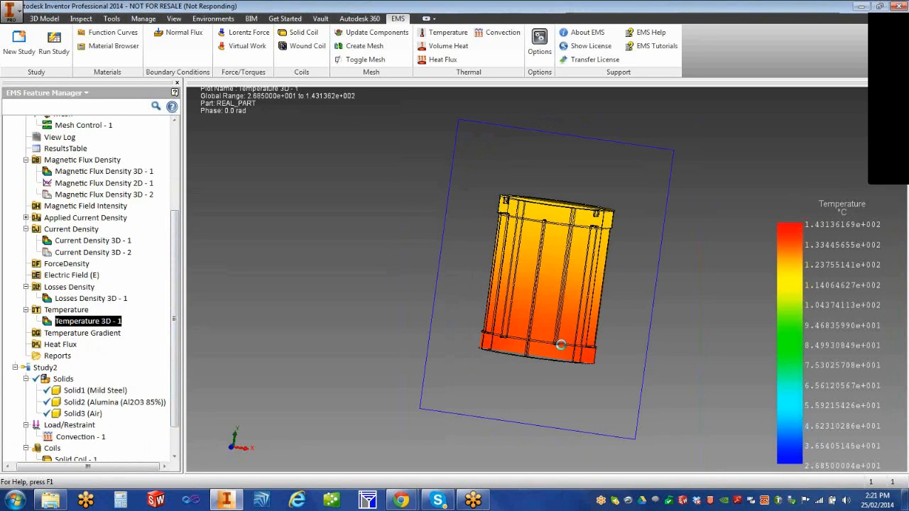
middle_click_drag(574, 344, 518, 371, "shift")
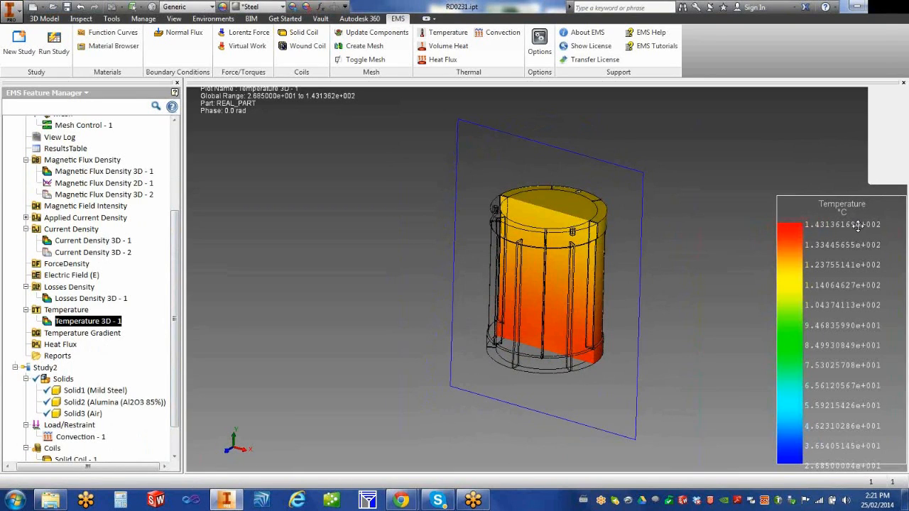
Step: Start a new Temperature 2D plot and resize the side-by-side model and plot views
left_click_drag(89, 317, 294, 310)
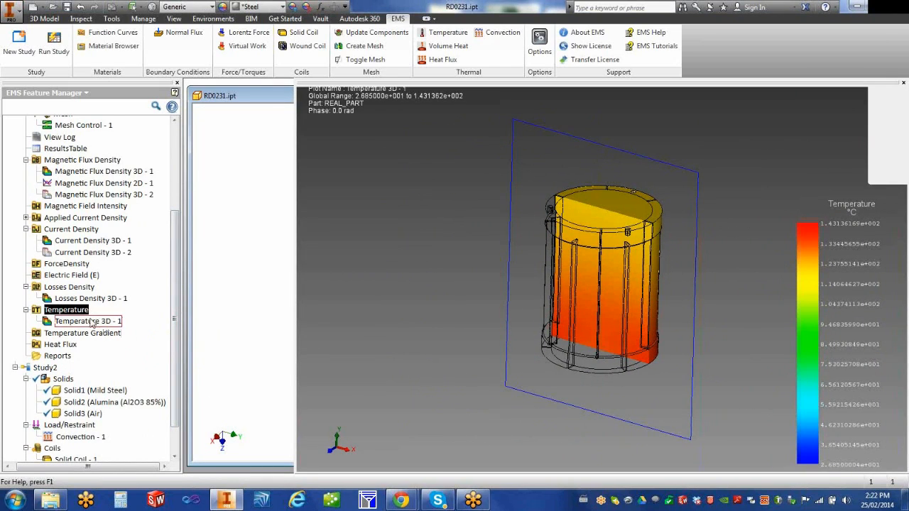
right_click(78, 313)
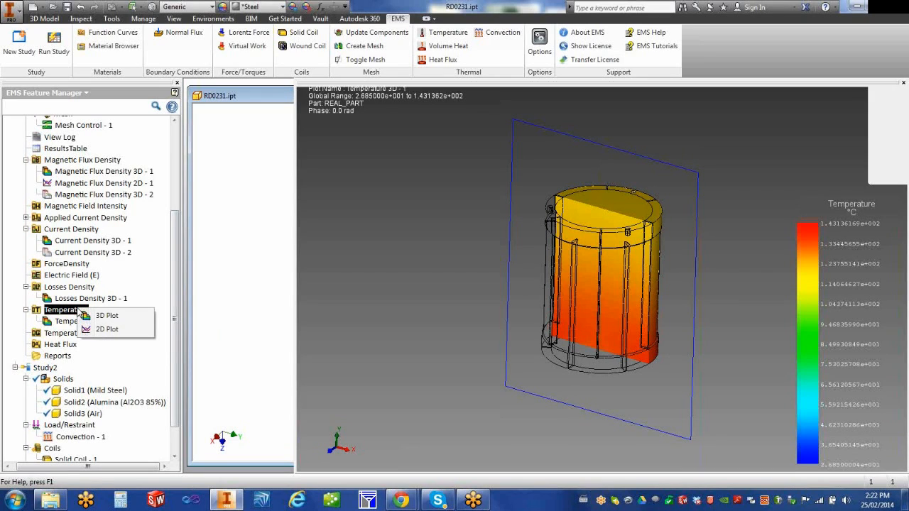
left_click(107, 329)
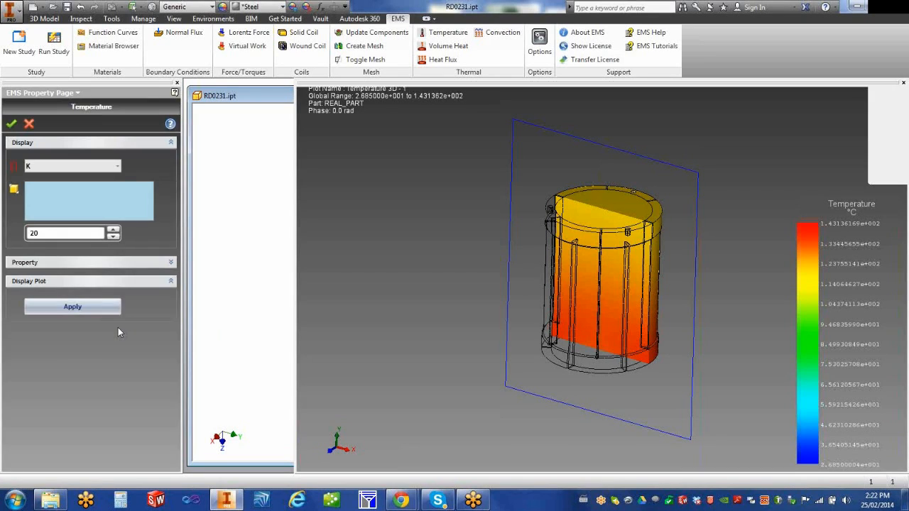
left_click_drag(416, 286, 507, 286)
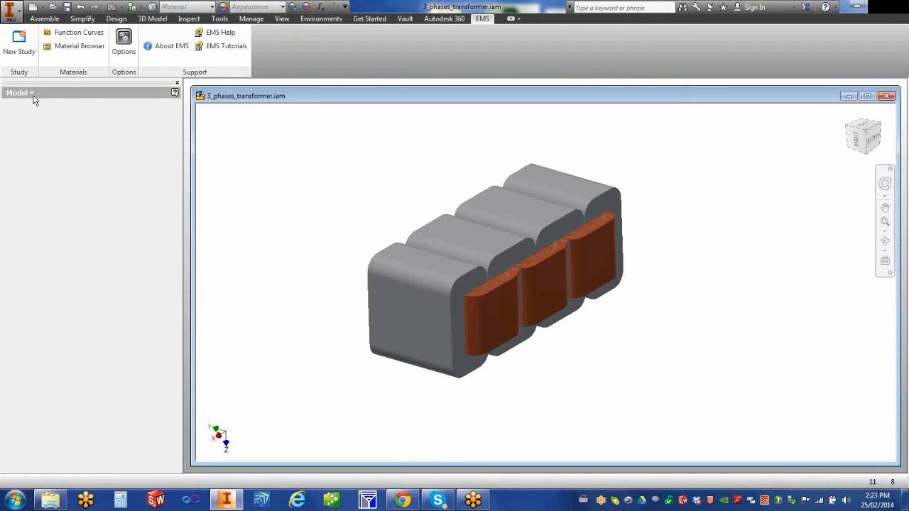
Step: Show the EMS Feature Manager tree, widen the graphics window and orbit to the Bottom view
left_click(36, 93)
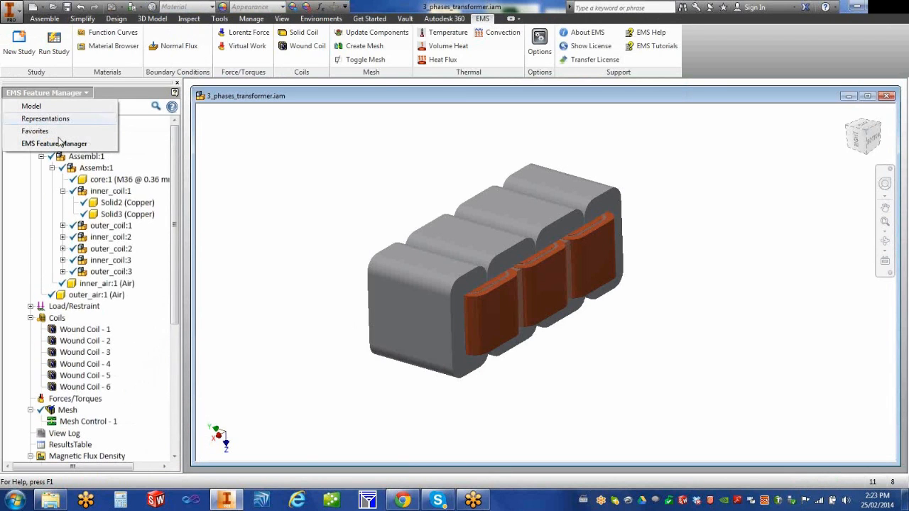
left_click(63, 144)
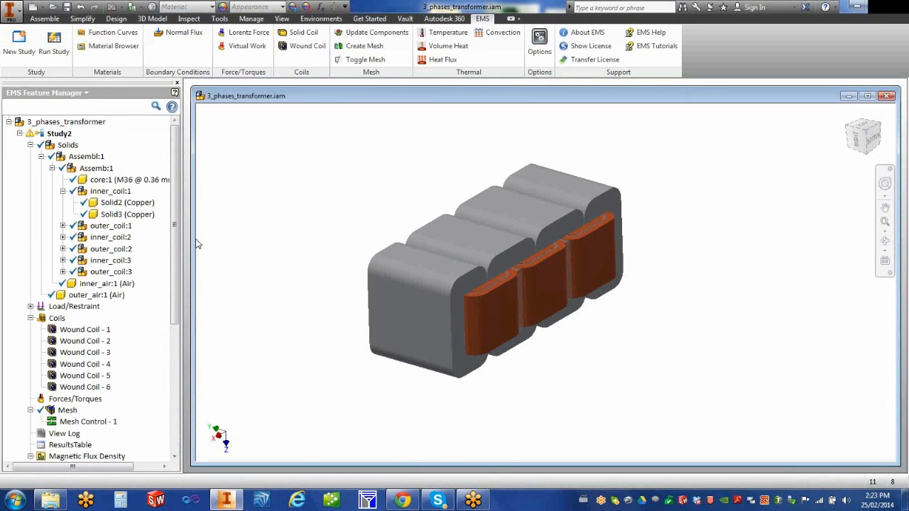
left_click_drag(194, 240, 224, 240)
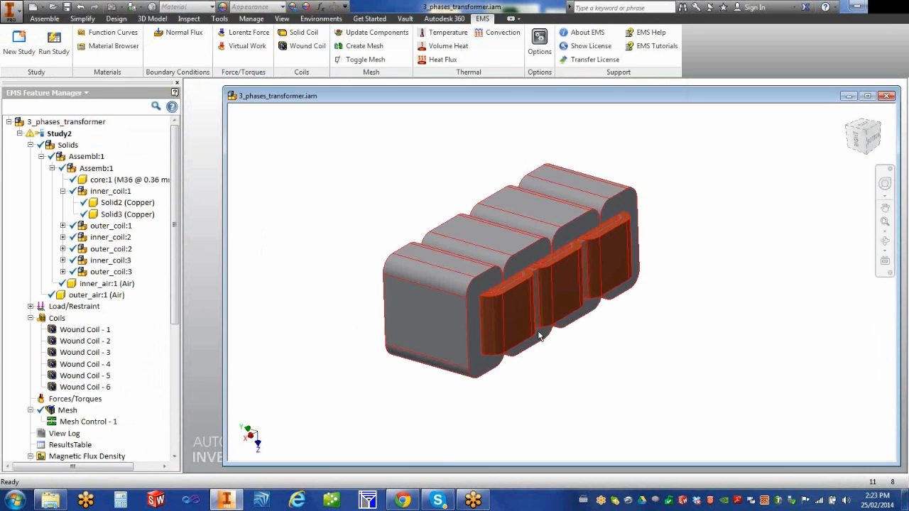
middle_click_drag(605, 355, 574, 361, "shift")
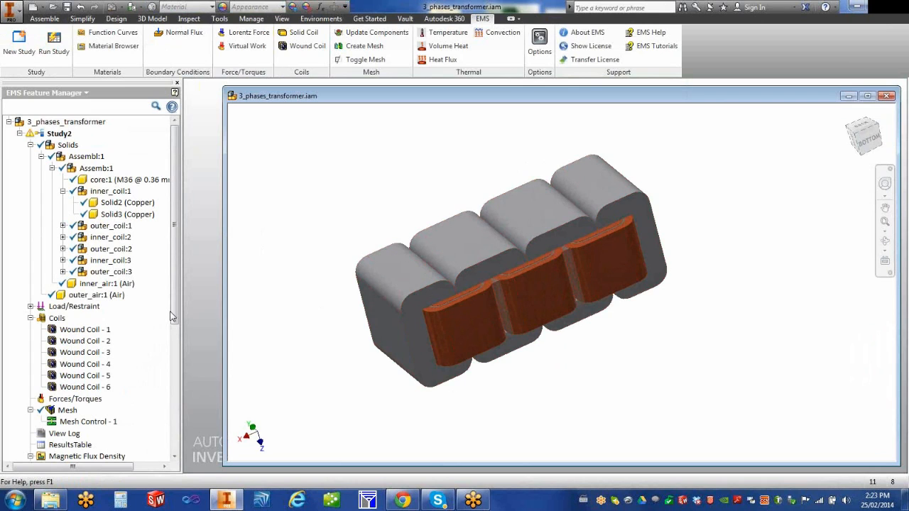
left_click_drag(176, 324, 177, 301)
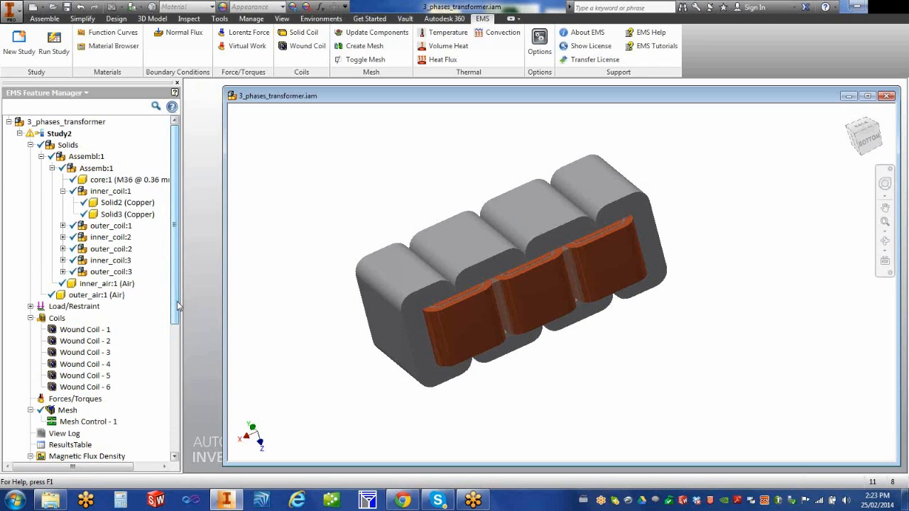
Step: Select core:1 in the study tree, then scroll down and open ResultsTable
mouse_move(106, 184)
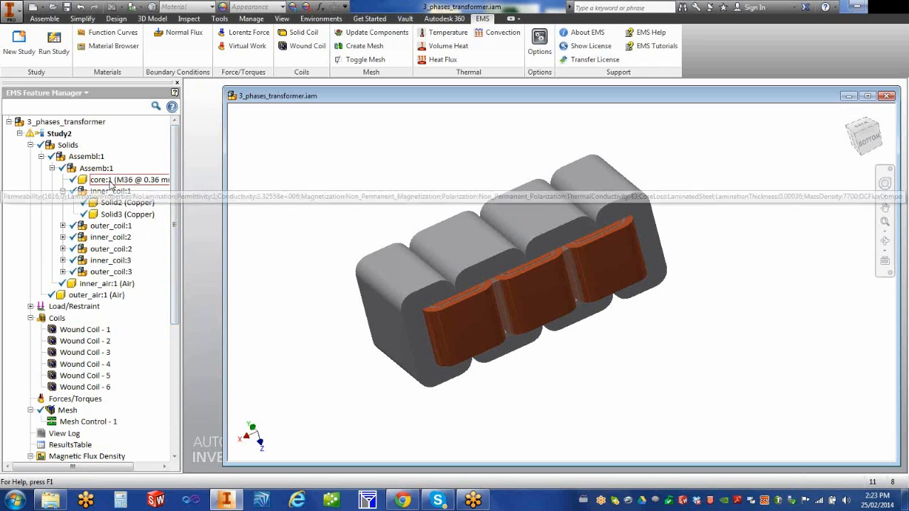
left_click(106, 183)
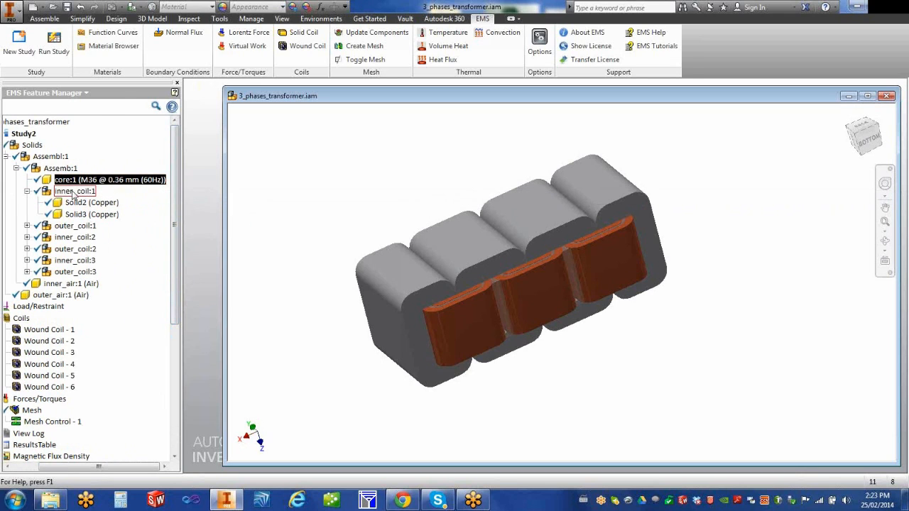
scroll(176, 293, "down", 5)
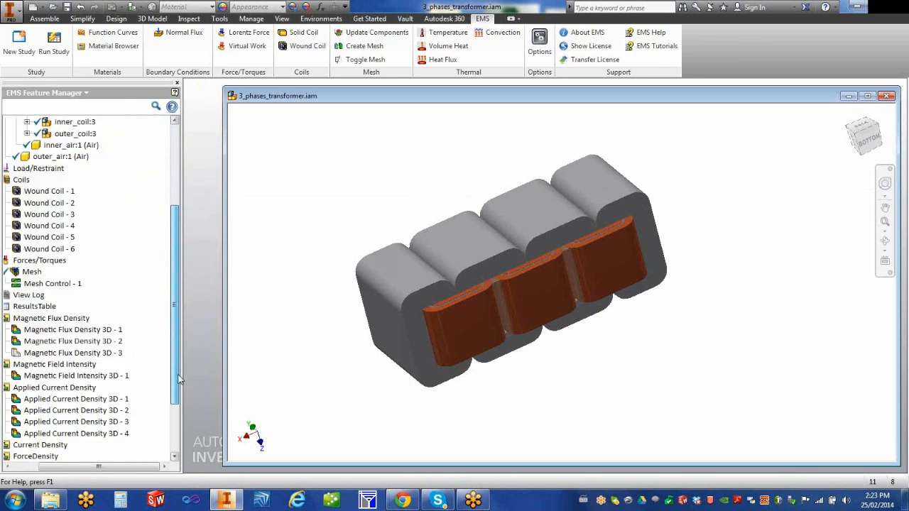
left_click_drag(135, 469, 108, 469)
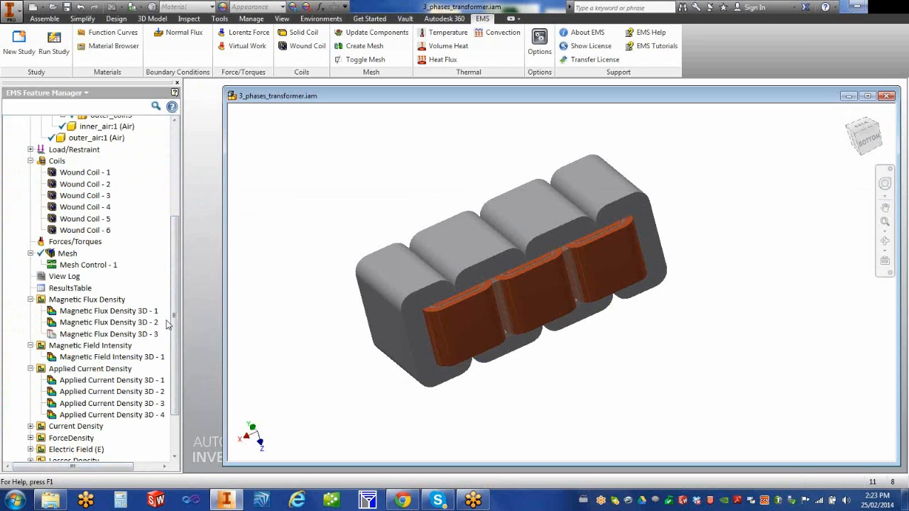
scroll(80, 274, "down", 1)
left_click(69, 244)
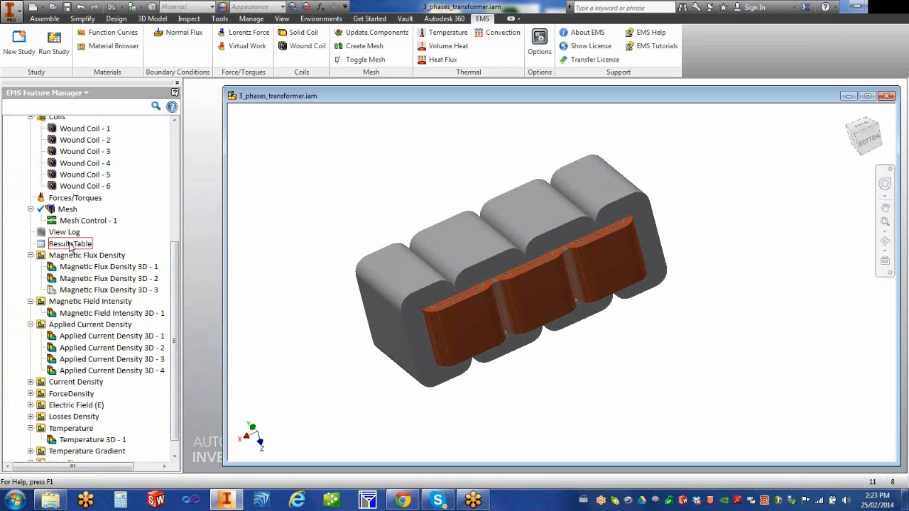
left_click(70, 244)
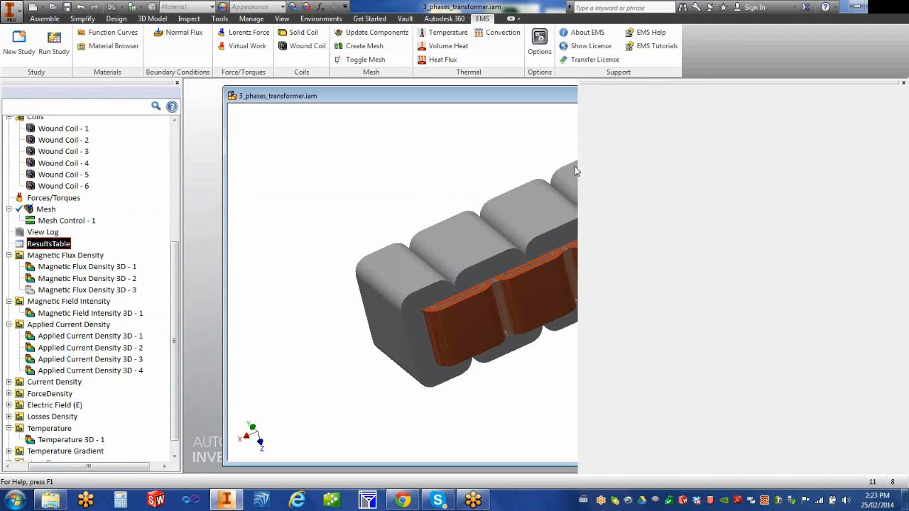
left_click_drag(578, 143, 141, 159)
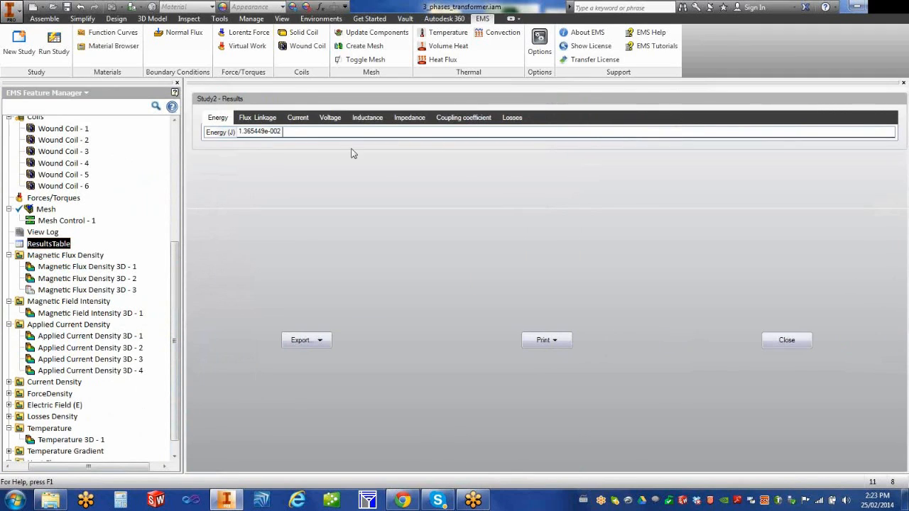
left_click(512, 117)
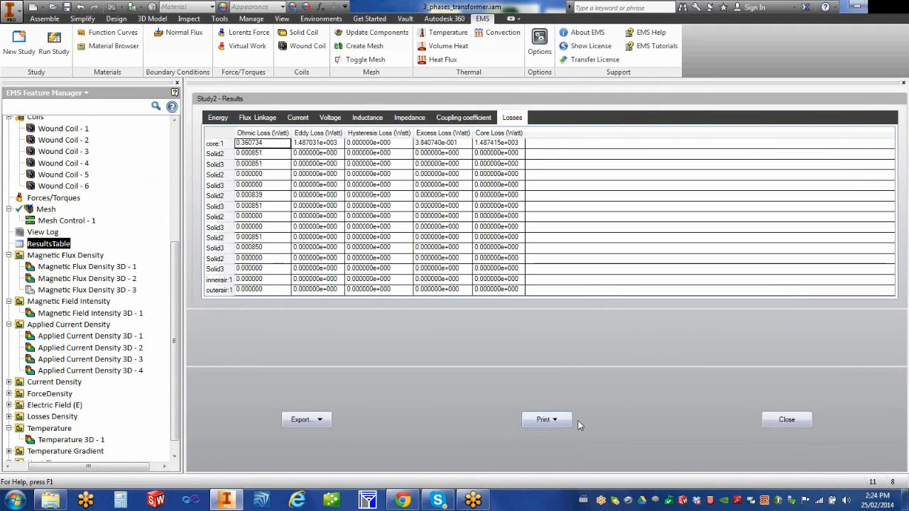
left_click(787, 421)
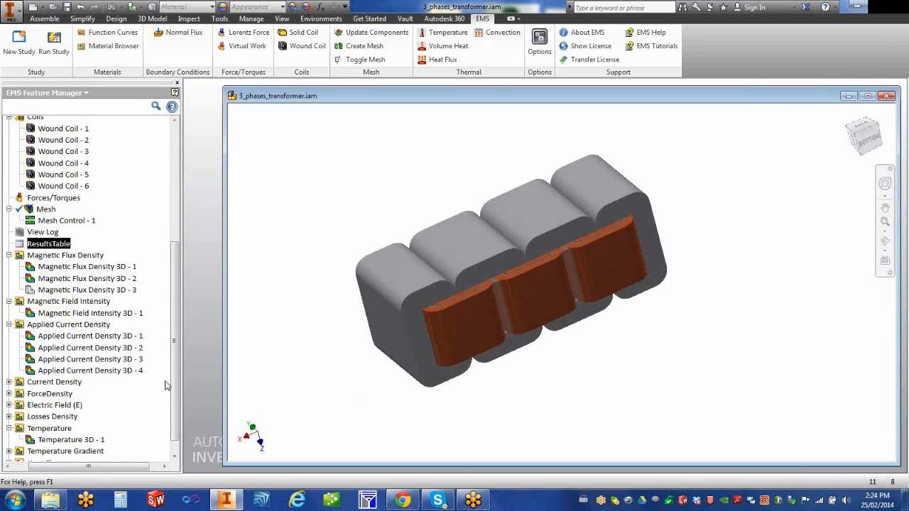
scroll(173, 392, "down", 1)
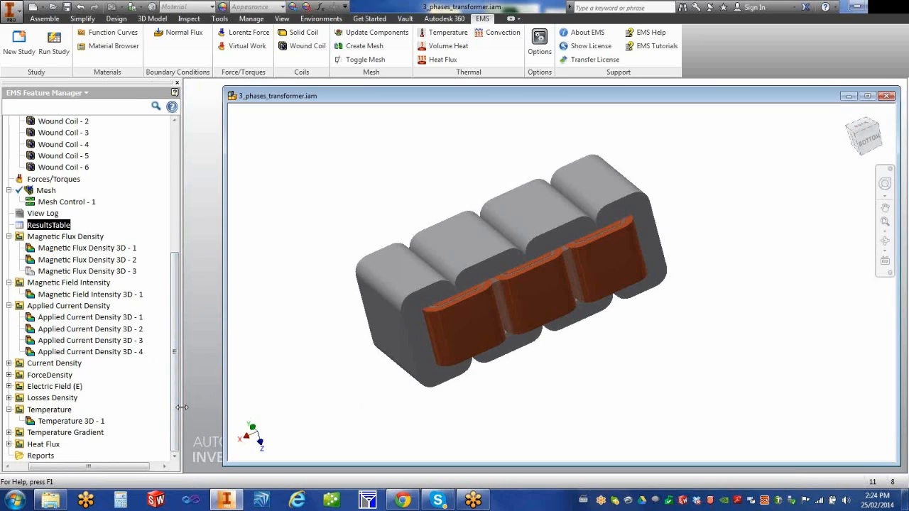
left_click(31, 353)
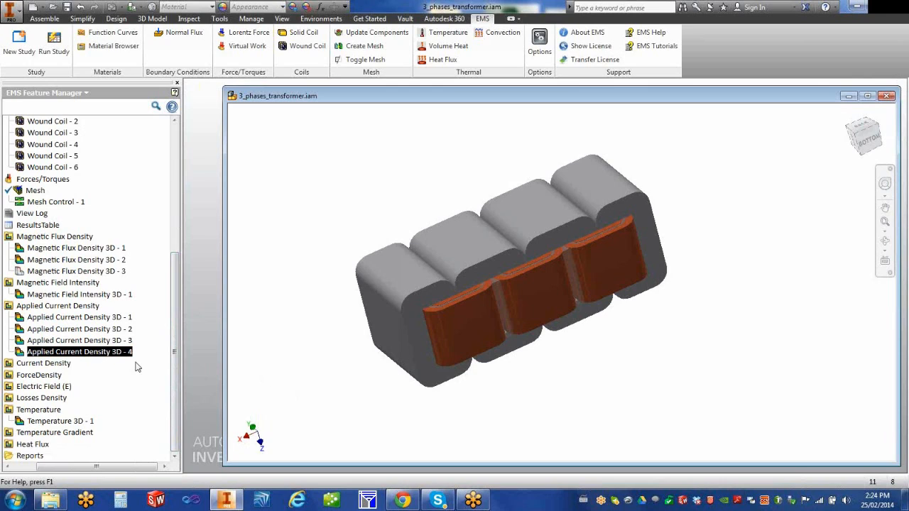
Step: Display and orbit Applied Current Density 3D - 4, then right-click core:1 in the Model tree
double_click(19, 355)
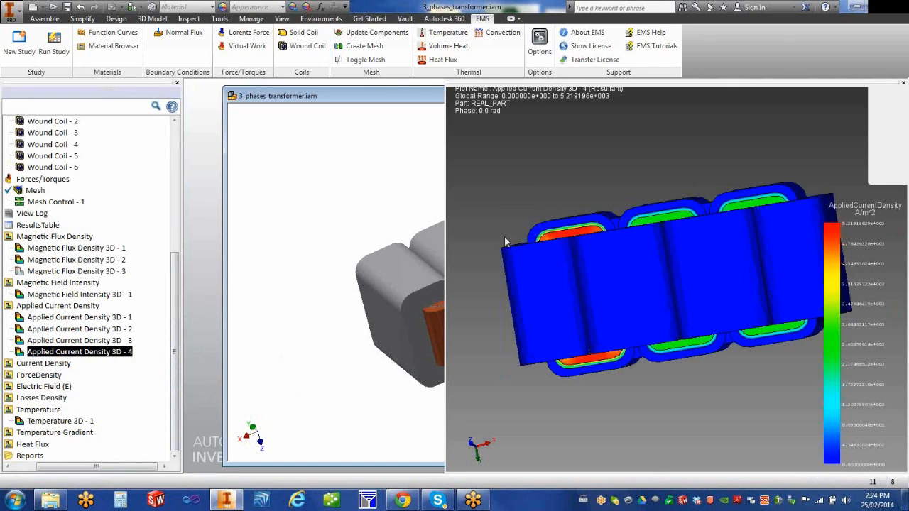
middle_click_drag(572, 213, 619, 345, "shift")
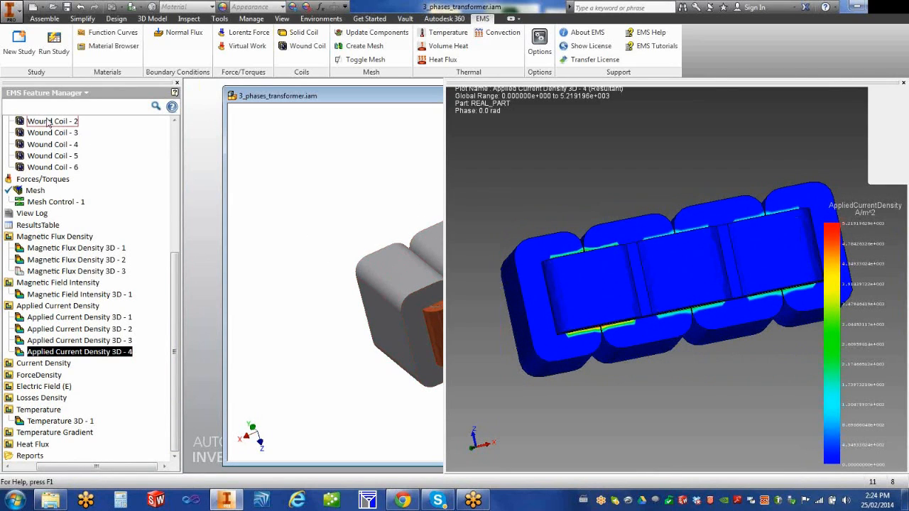
left_click(84, 93)
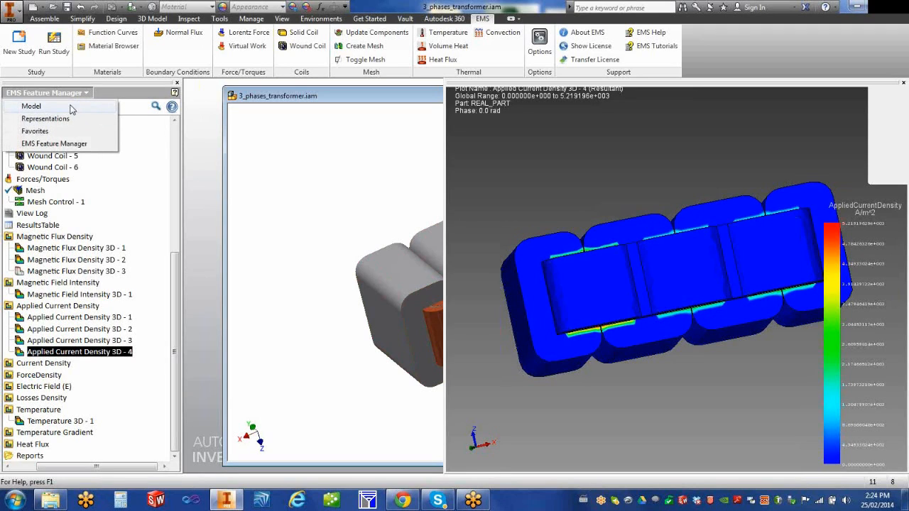
left_click(72, 106)
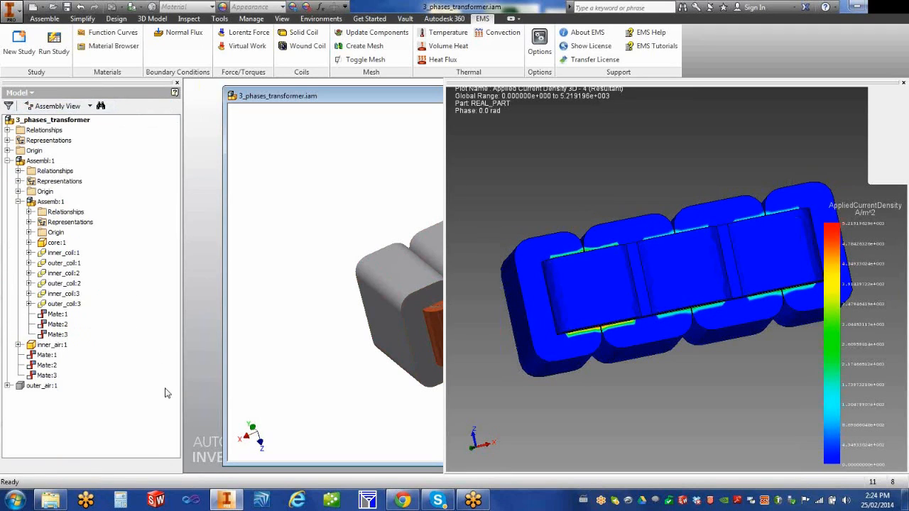
right_click(61, 245)
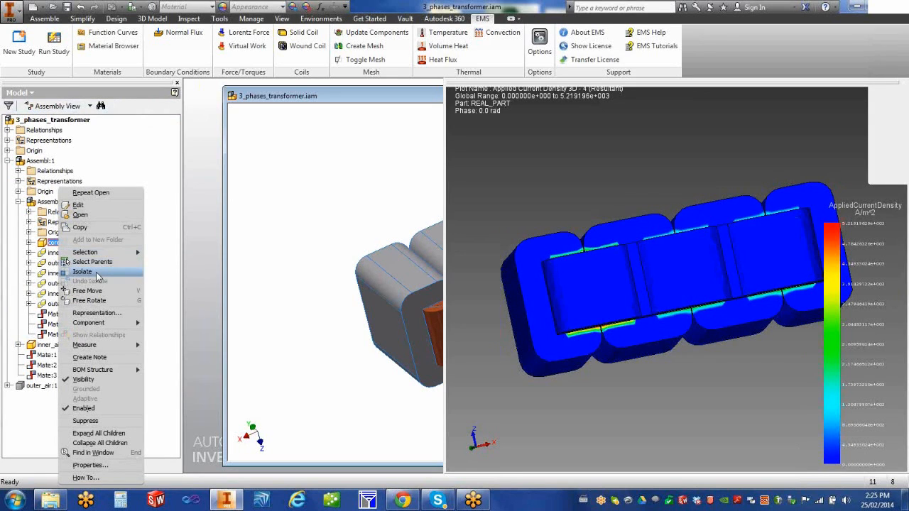
Step: Isolate core:1 and redisplay Applied Current Density 3D - 4 from the EMS tree
left_click(97, 274)
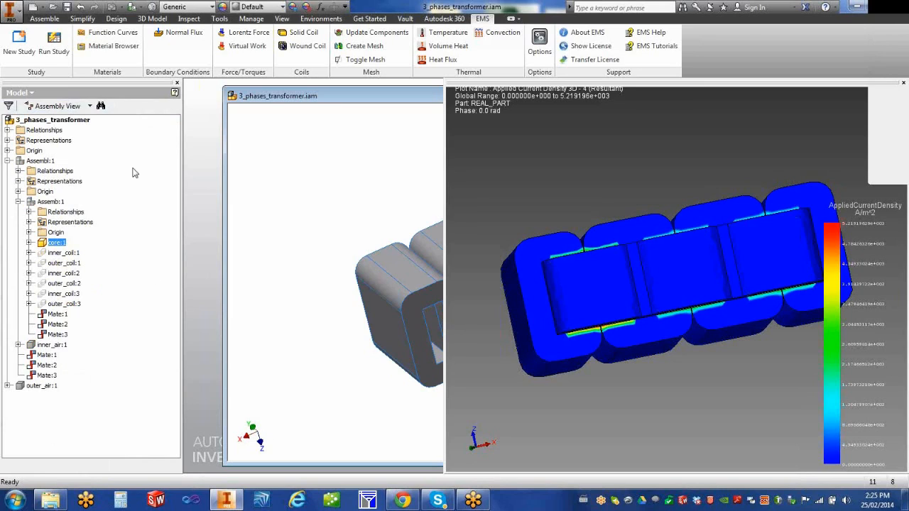
left_click(19, 93)
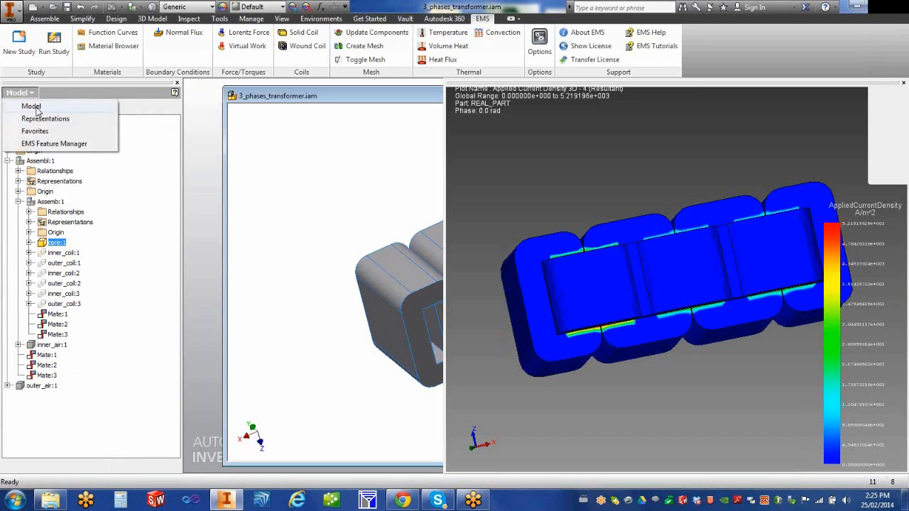
left_click(50, 144)
double_click(17, 353)
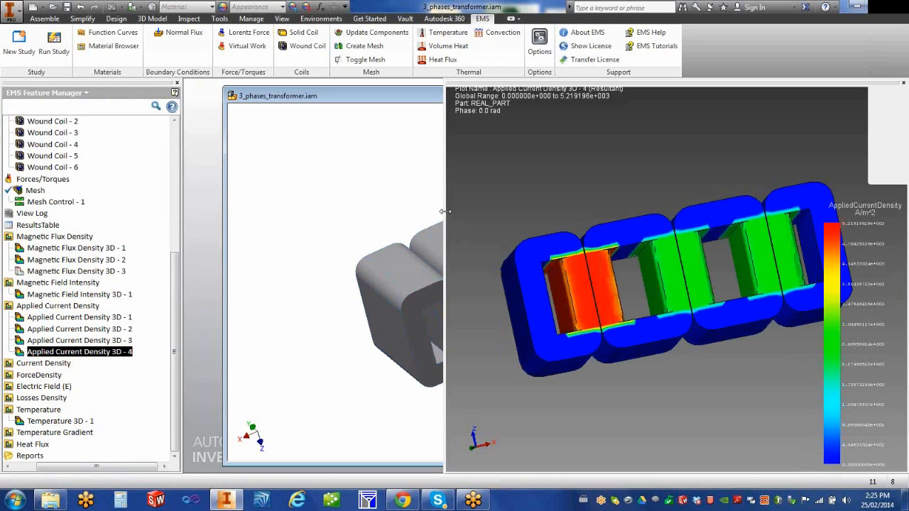
Step: Widen and orbit the plot into the coils, then expand Current Density to Current Density 3D - 1
left_click_drag(446, 211, 273, 204)
middle_click_drag(634, 198, 668, 216)
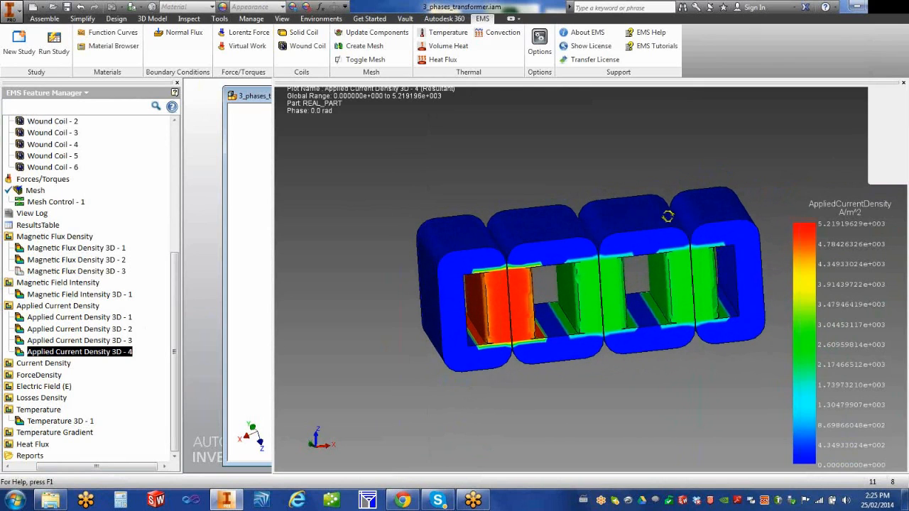
mouse_move(602, 227)
middle_mouse_down()
mouse_move(582, 250)
mouse_move(593, 232)
middle_mouse_up()
mouse_move(509, 228)
middle_mouse_down()
mouse_move(538, 250)
mouse_move(521, 239)
middle_mouse_up()
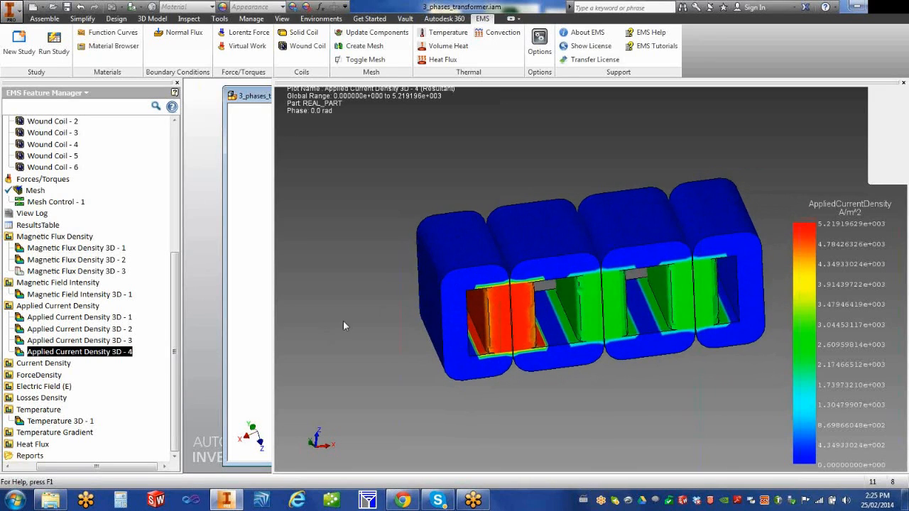
left_click_drag(94, 468, 68, 467)
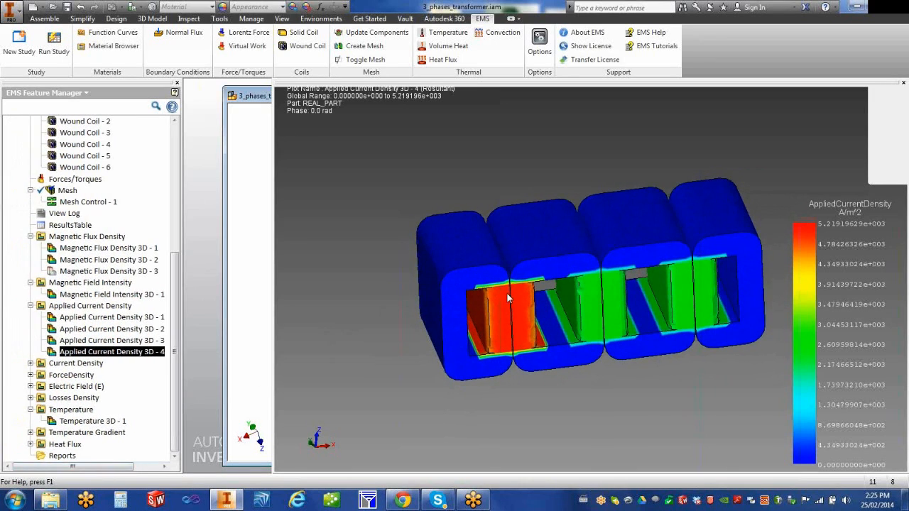
right_click(140, 353)
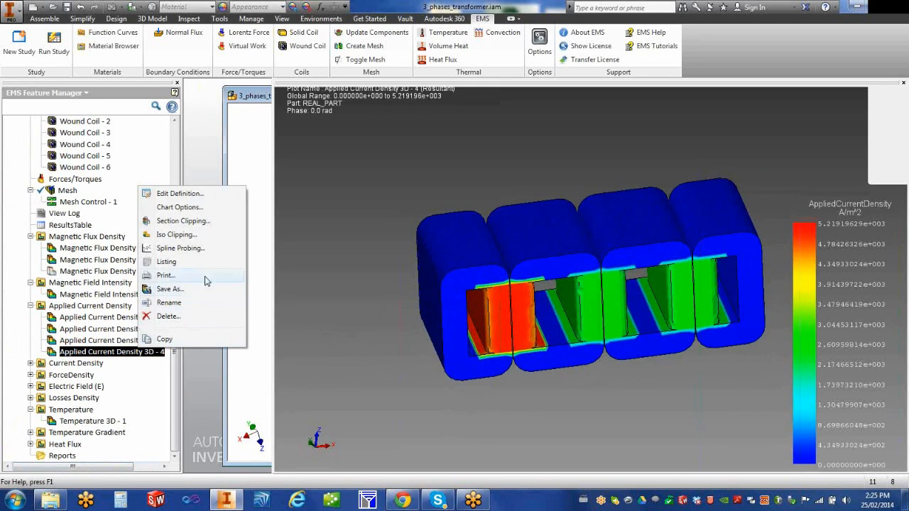
left_click(356, 351)
middle_click_drag(462, 379, 443, 377)
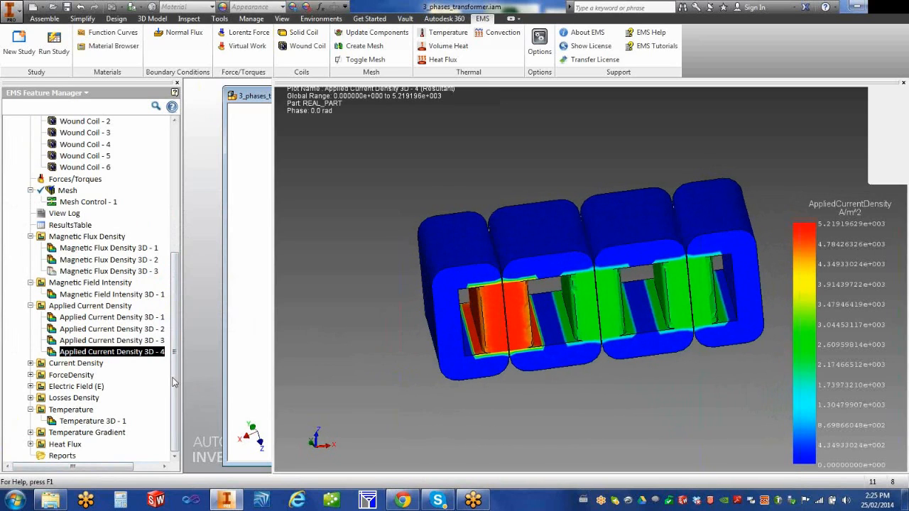
left_click(30, 363)
left_click(54, 375)
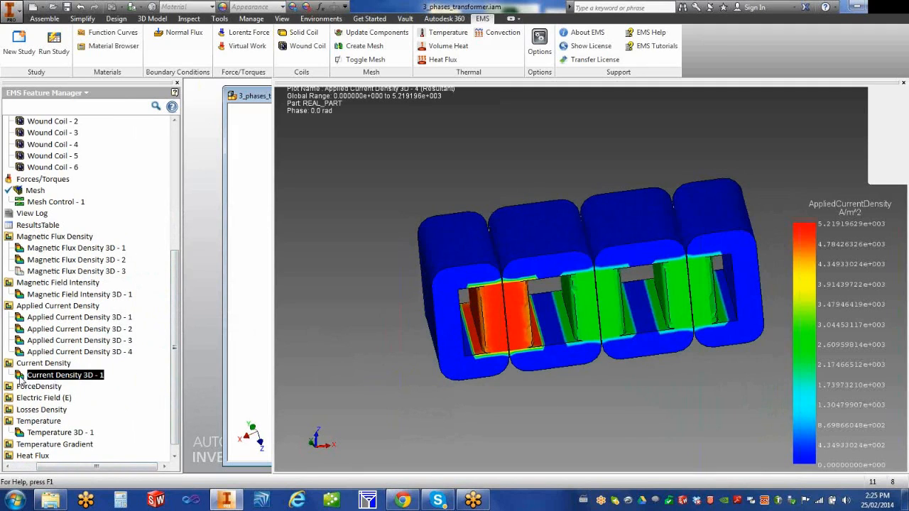
double_click(20, 376)
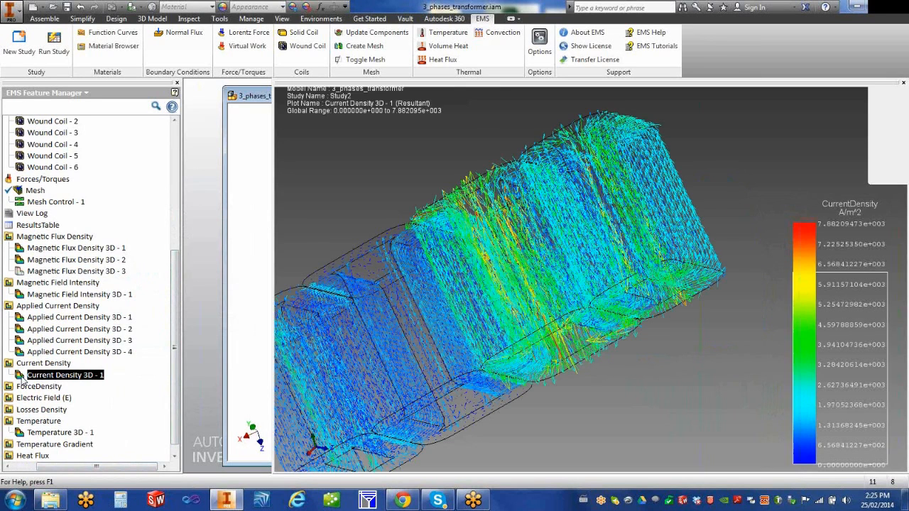
middle_click_drag(505, 363, 532, 353)
scroll(609, 404, "down", 3)
scroll(513, 297, "up", 3)
middle_click_drag(536, 335, 512, 356)
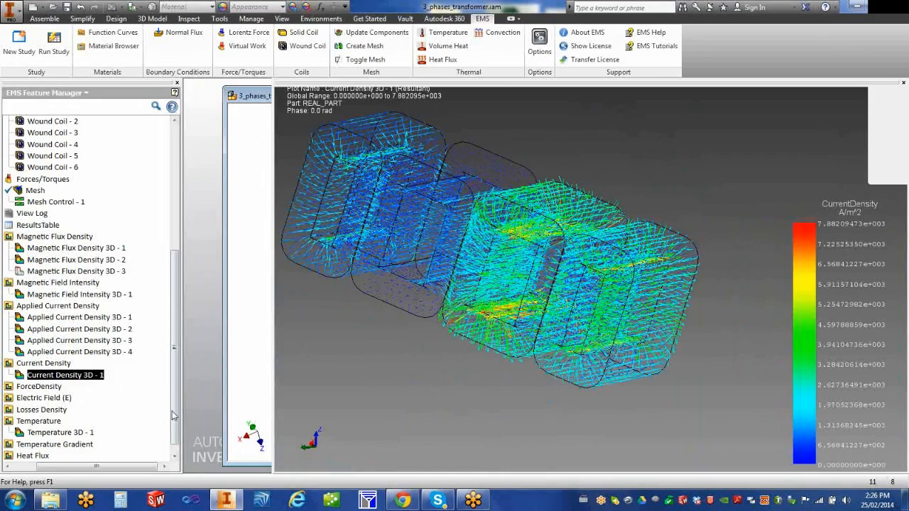
scroll(175, 419, "down", 1)
left_click_drag(73, 467, 49, 470)
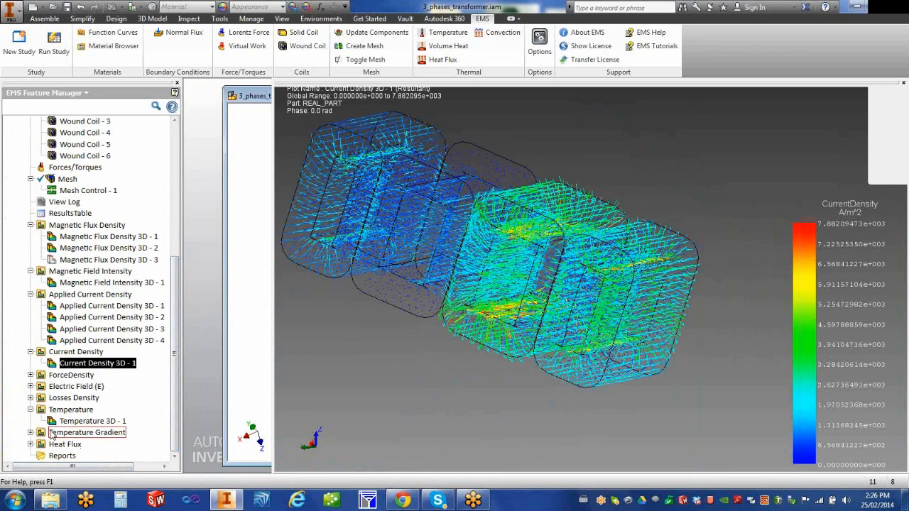
Step: Expand Losses Density, check its 3D Plot loss types with Ohmic Loss kept, and cancel
left_click(31, 398)
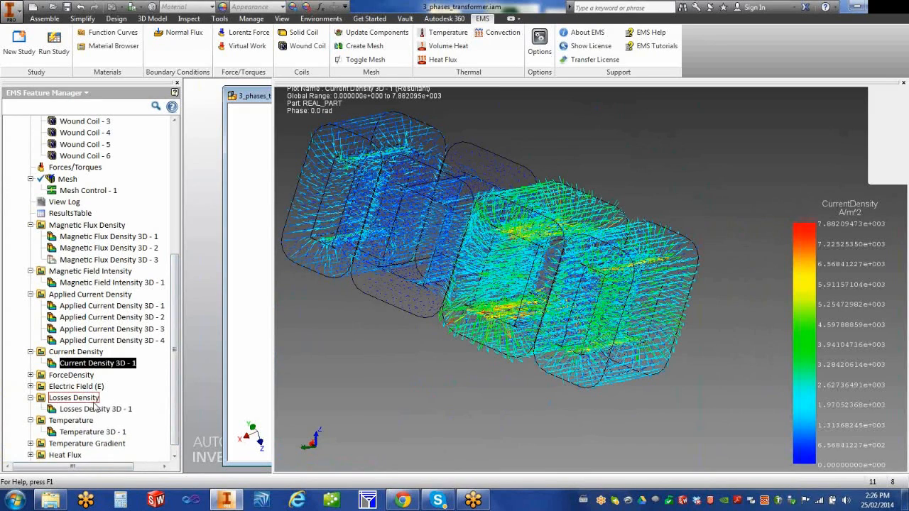
right_click(60, 402)
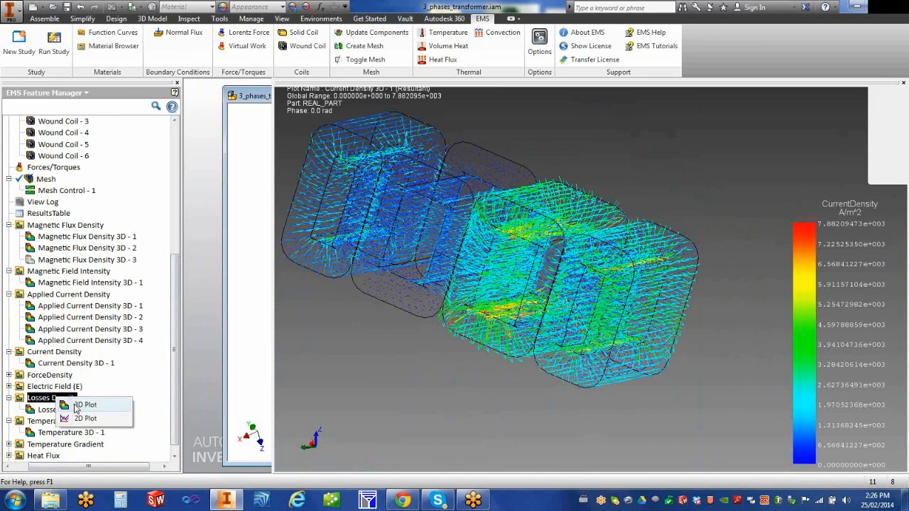
left_click(78, 406)
left_click(116, 168)
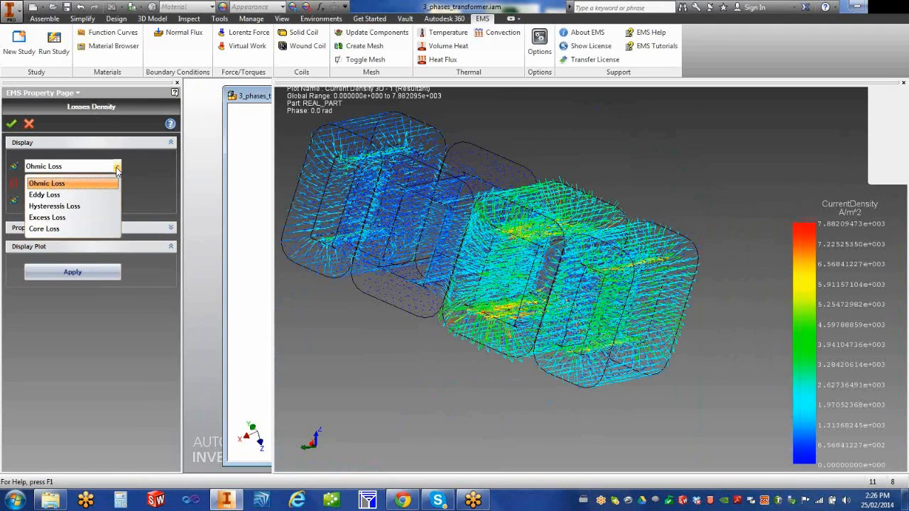
left_click(30, 126)
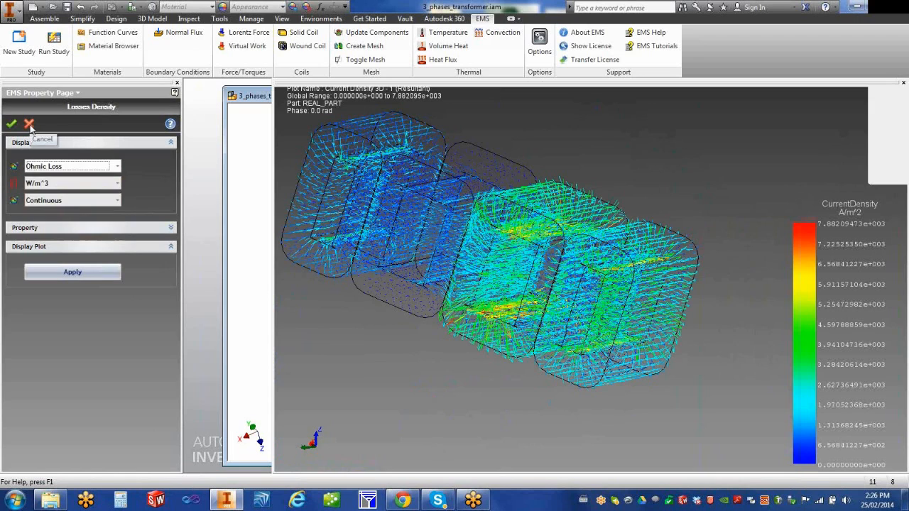
left_click(30, 126)
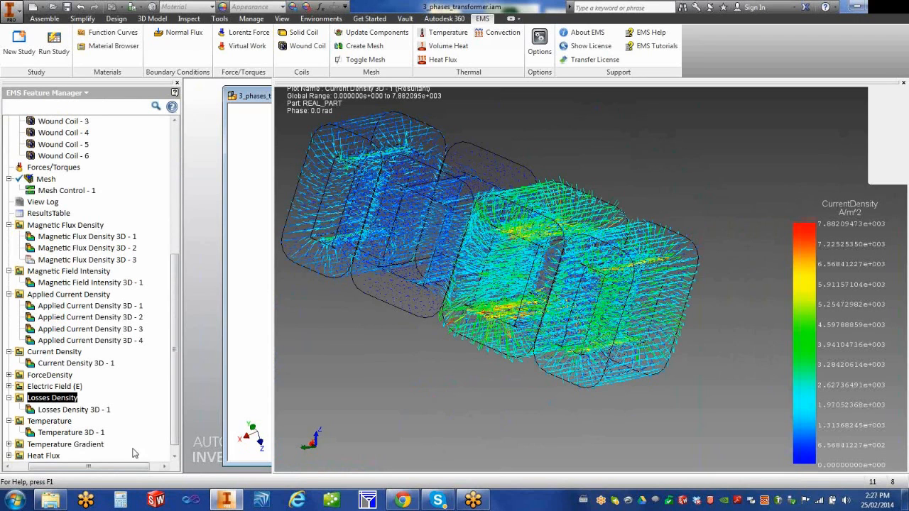
left_click_drag(177, 430, 174, 448)
left_click_drag(100, 466, 73, 465)
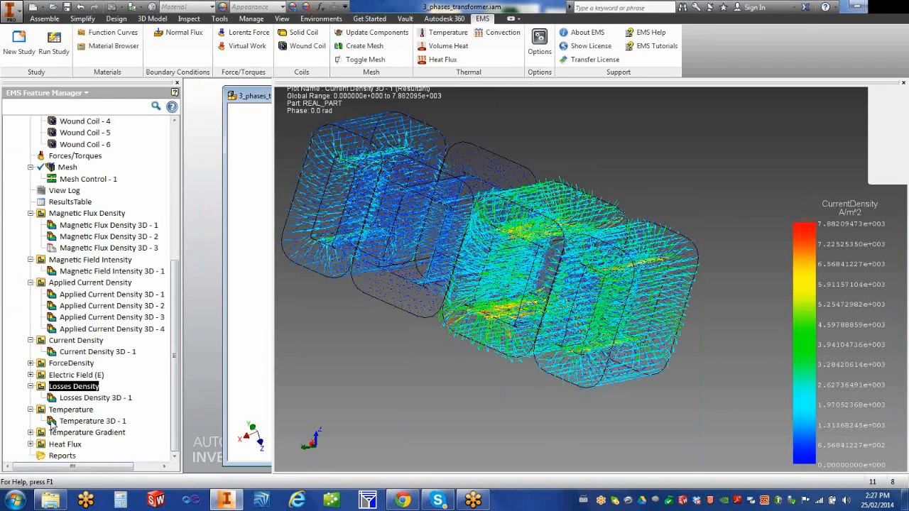
Step: Display the Temperature 3D - 1 plot and orbit the model
left_click(51, 424)
double_click(20, 424)
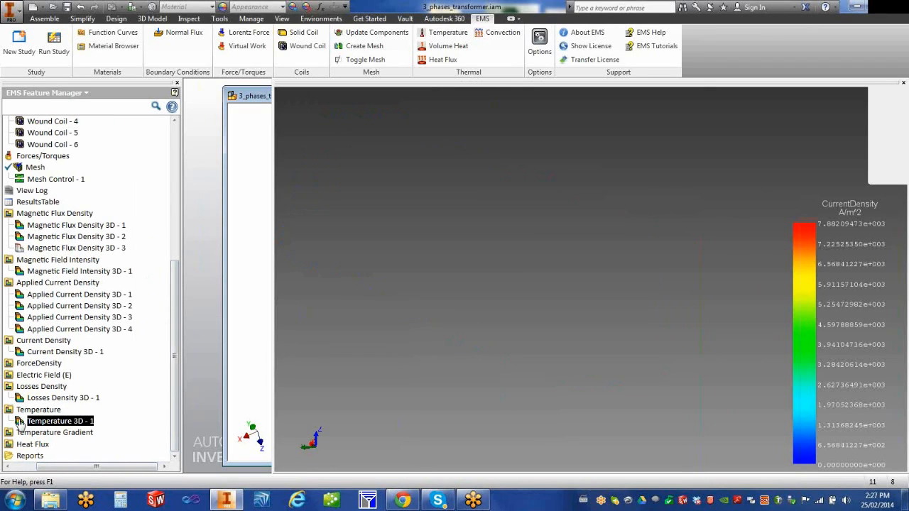
middle_click_drag(520, 430, 418, 450, "shift")
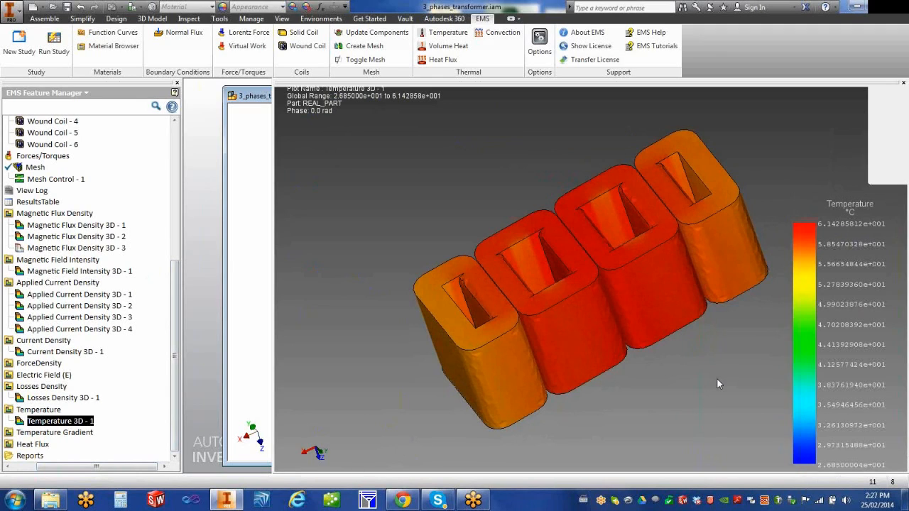
Step: Section-clip the plot through the coils with Plot in section only and a second section enabled
right_click(80, 422)
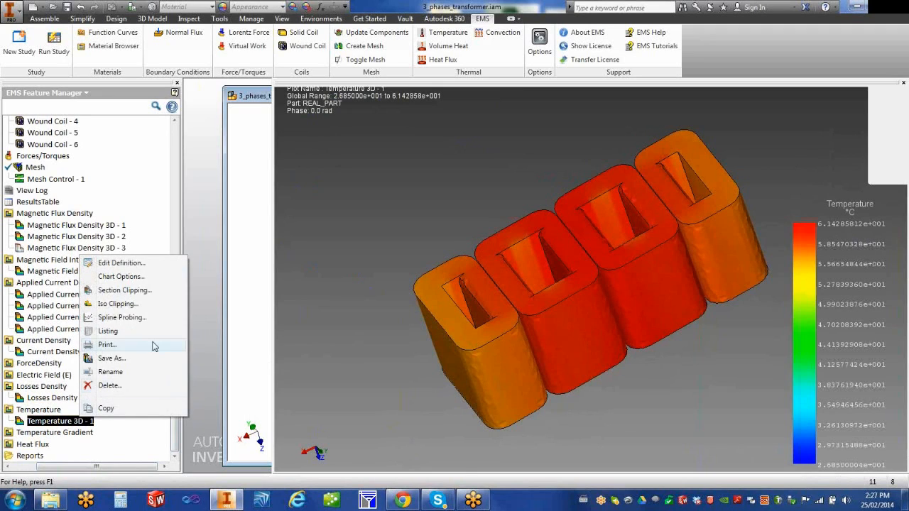
left_click(148, 292)
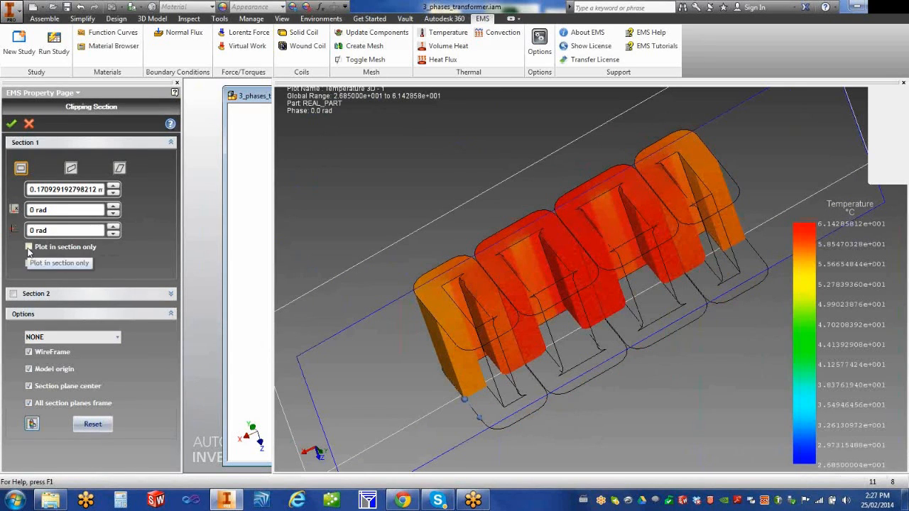
left_click(28, 247)
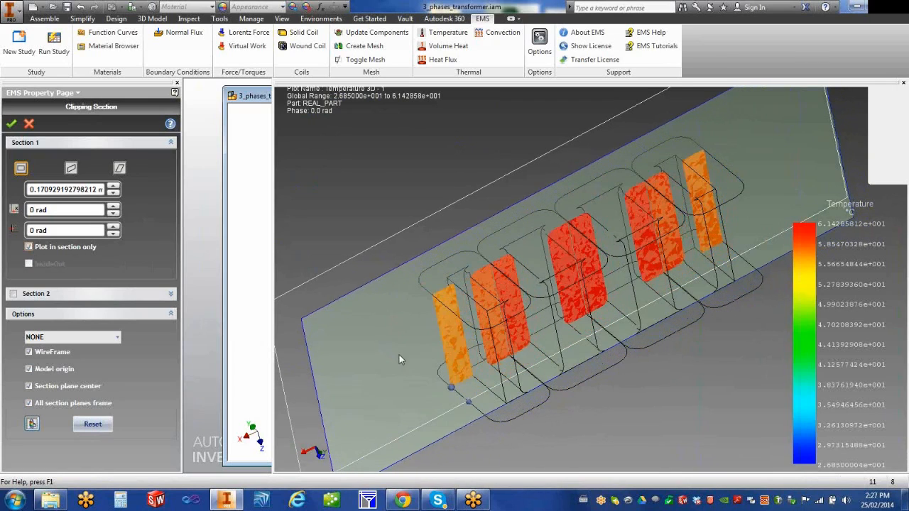
mouse_move(409, 366)
left_mouse_down()
mouse_move(376, 345)
mouse_move(399, 356)
left_mouse_up()
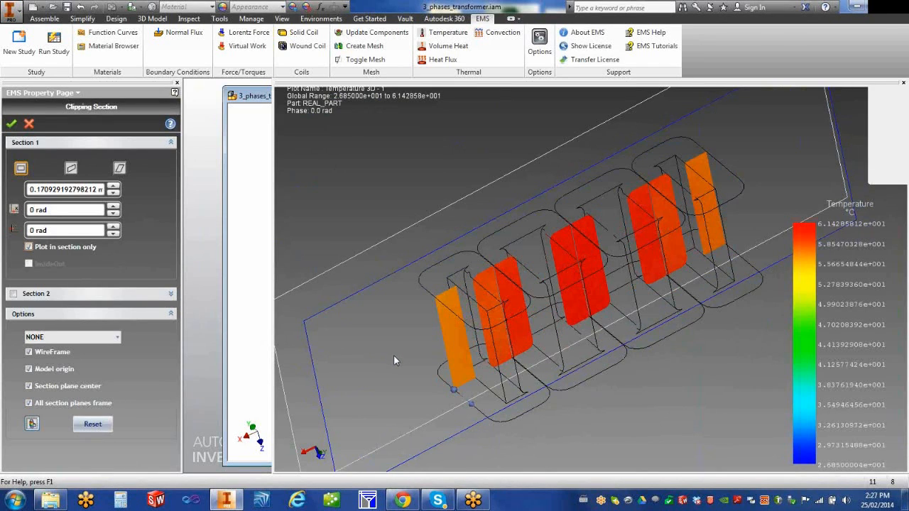
left_click_drag(391, 361, 371, 339)
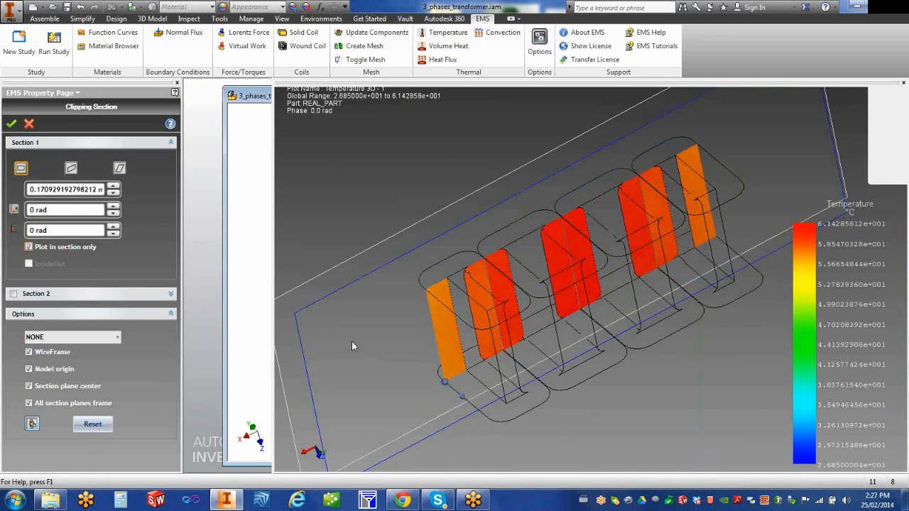
left_click(12, 293)
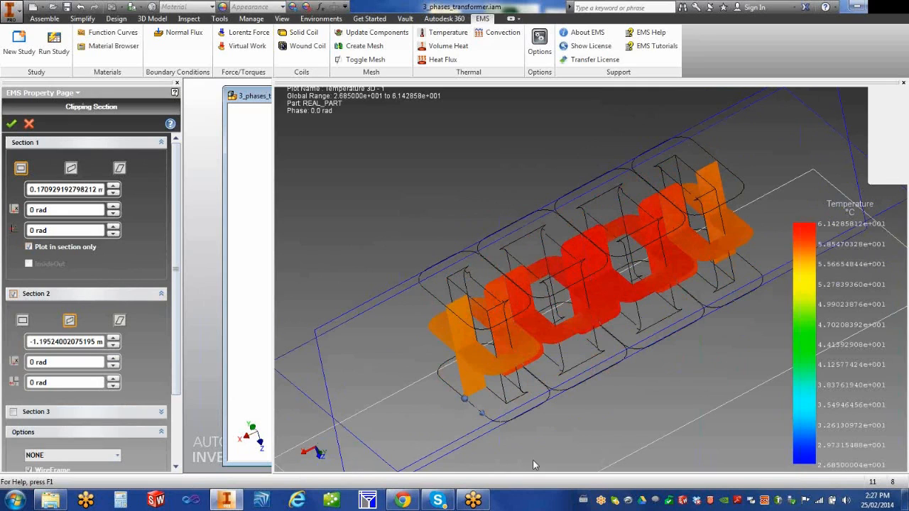
left_click(11, 125)
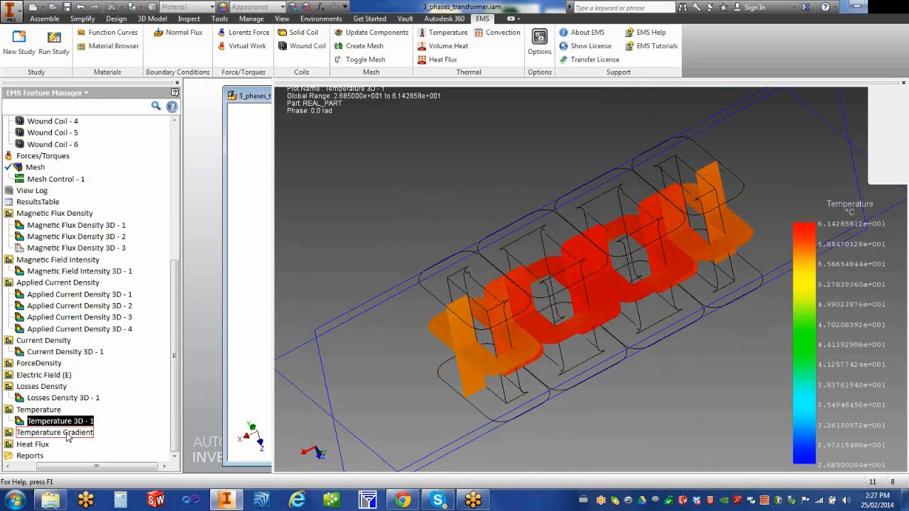
Step: Display Temperature Gradient 3D - 1 and orbit to see more of the model's top
left_click_drag(95, 466, 68, 467)
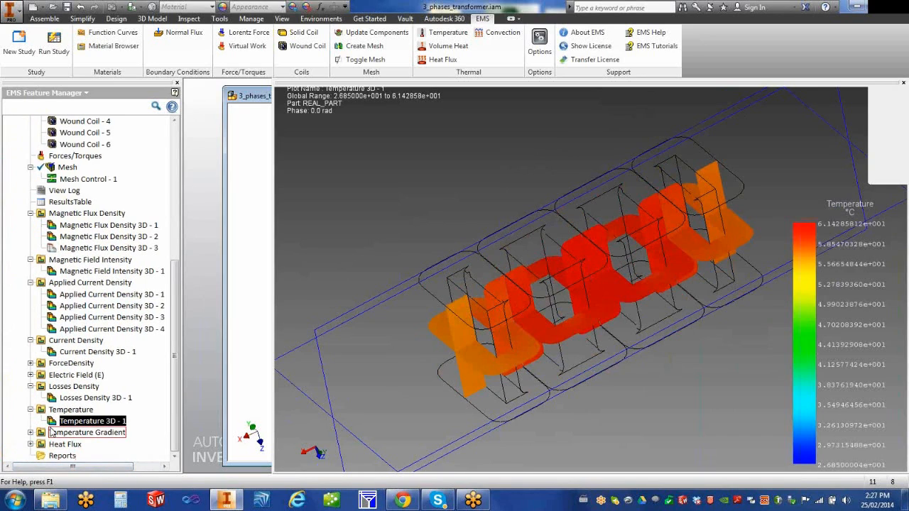
left_click(31, 433)
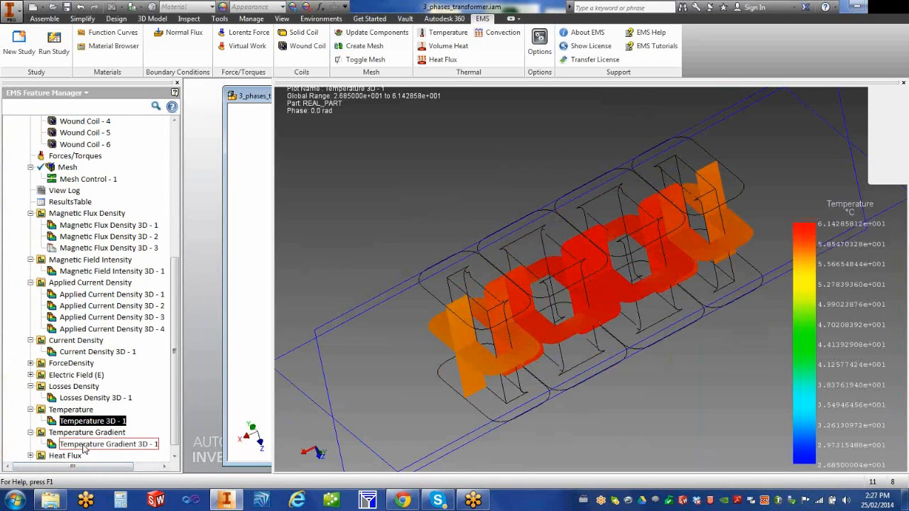
double_click(83, 447)
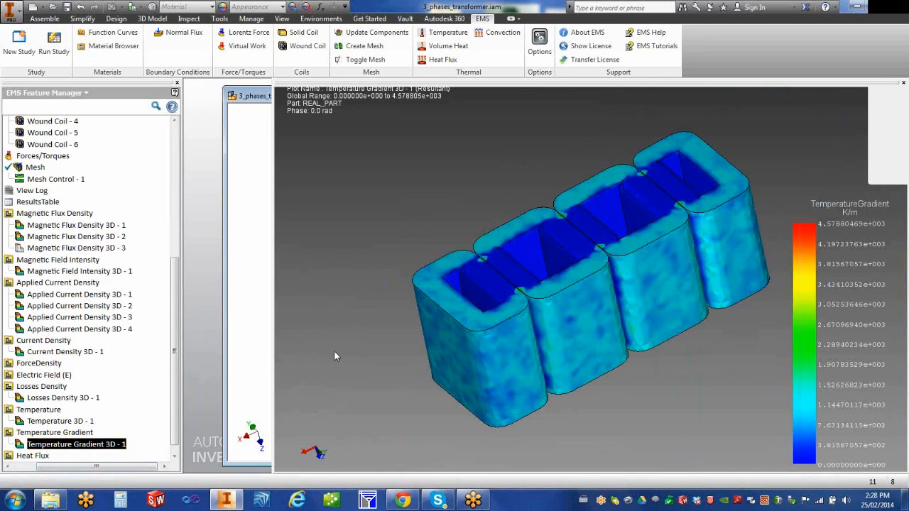
middle_click_drag(443, 332, 461, 341)
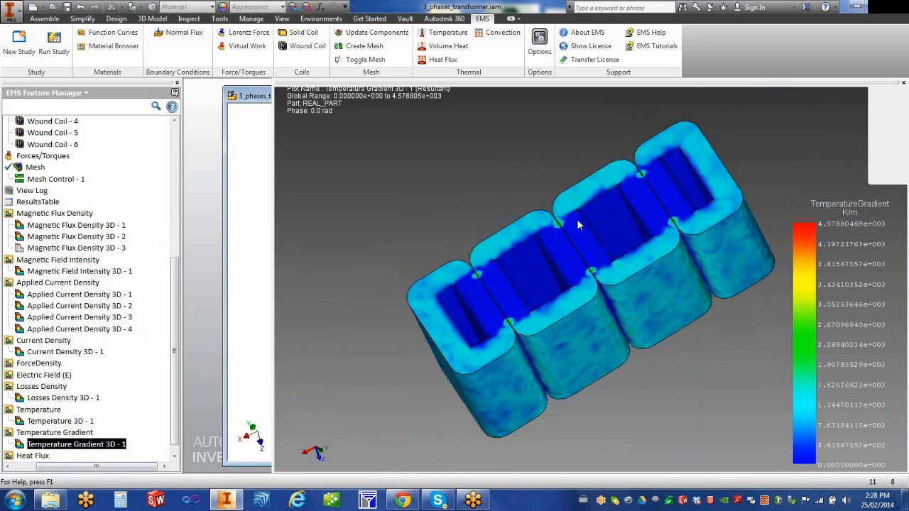
Step: Expand the Heat Flux results and select Heat Flux 3D - 1
scroll(174, 376, "down", 1)
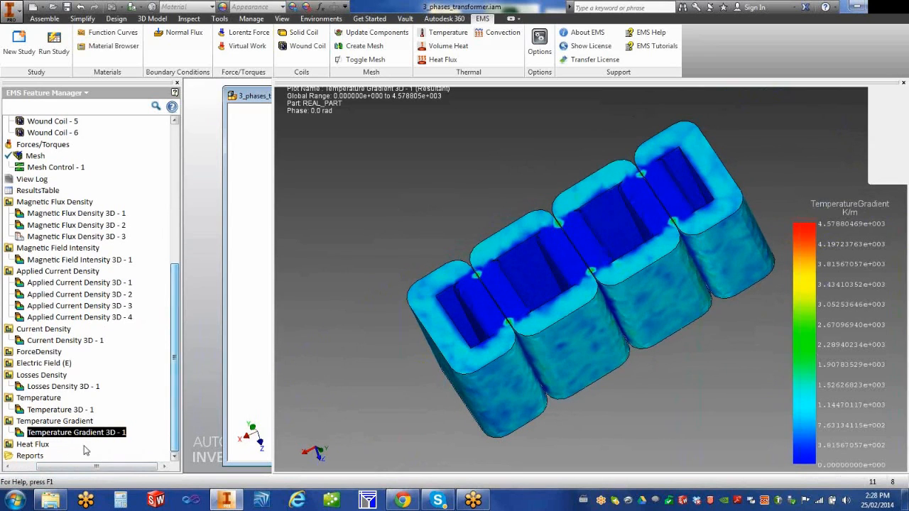
left_click(32, 466)
left_click(30, 444)
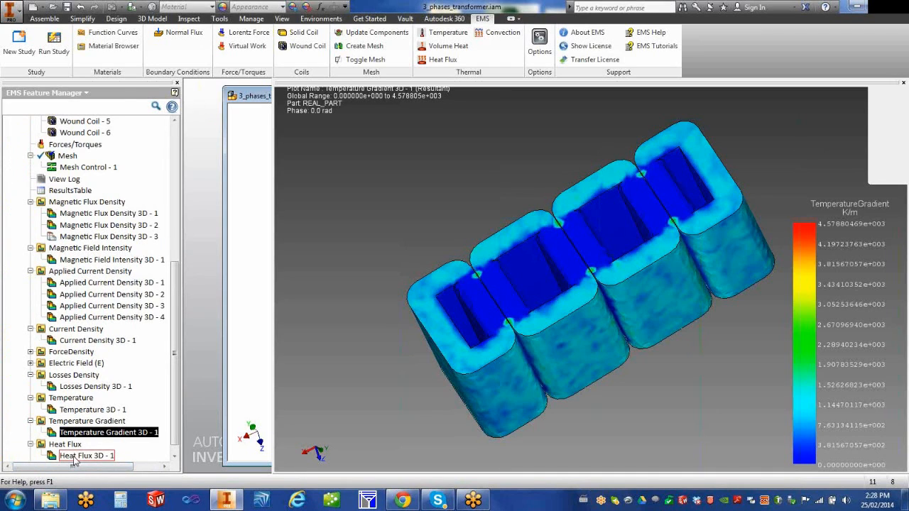
left_click(74, 457)
Step: Show Heat Flux 3D - 1, select the Temperature group, and enlarge the plot view
double_click(75, 458)
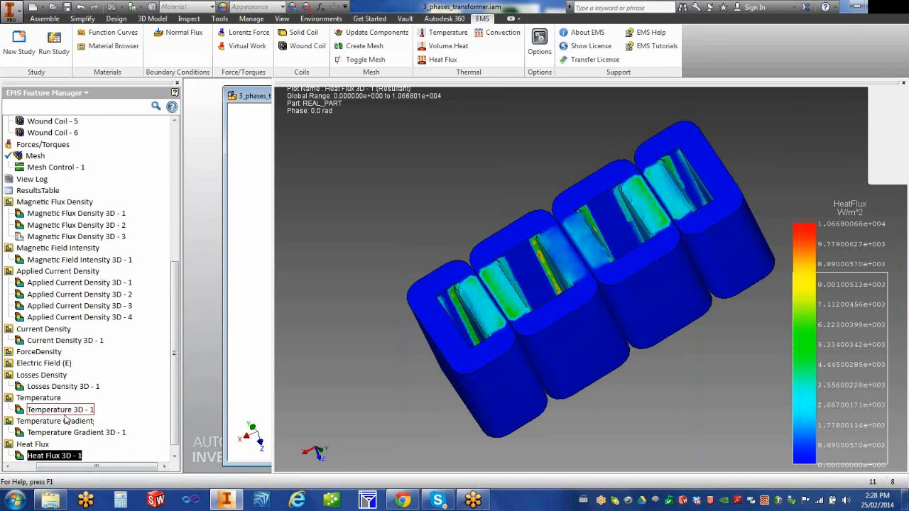
left_click(44, 401)
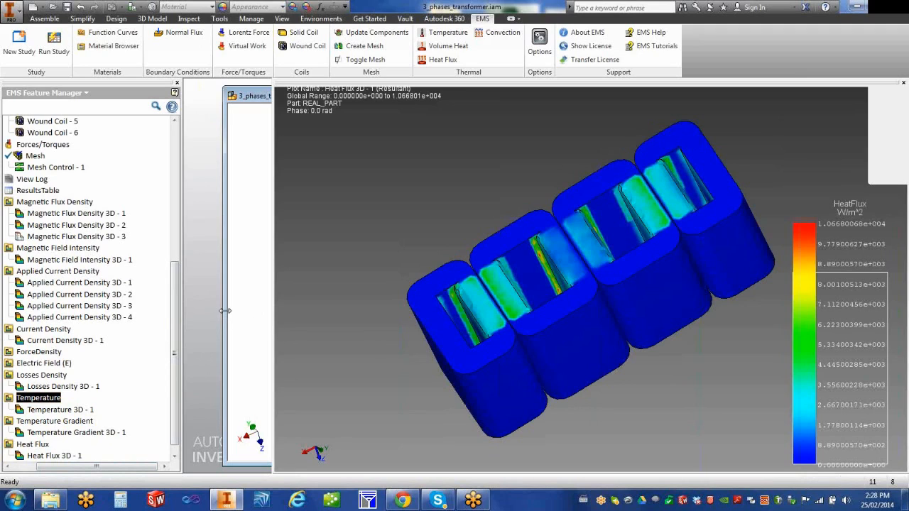
left_click_drag(224, 310, 271, 326)
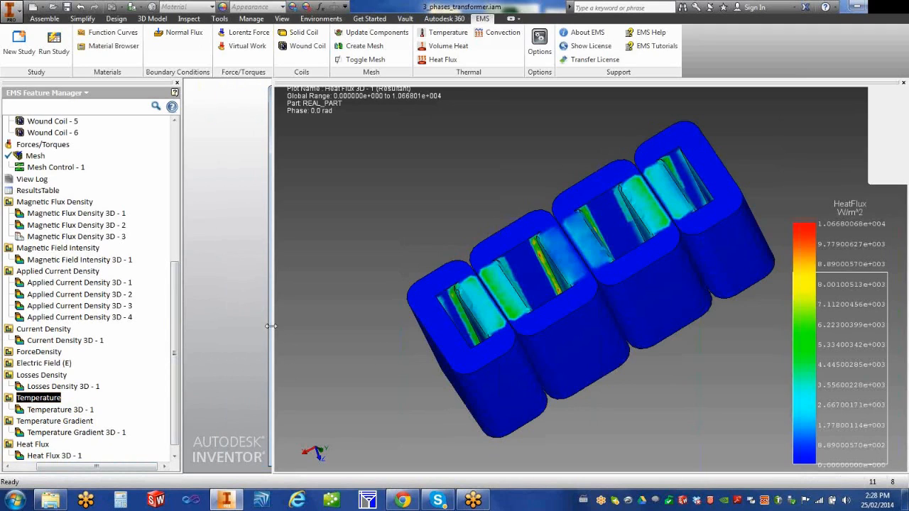
Step: Create a Temperature 2D line plot in K between two points picked on the coil edge
right_click(56, 400)
left_click(83, 419)
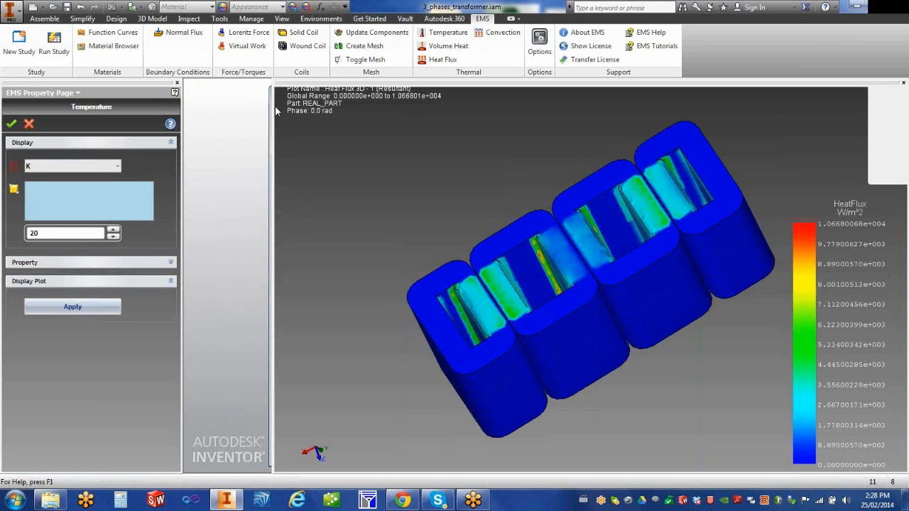
left_click_drag(276, 110, 567, 132)
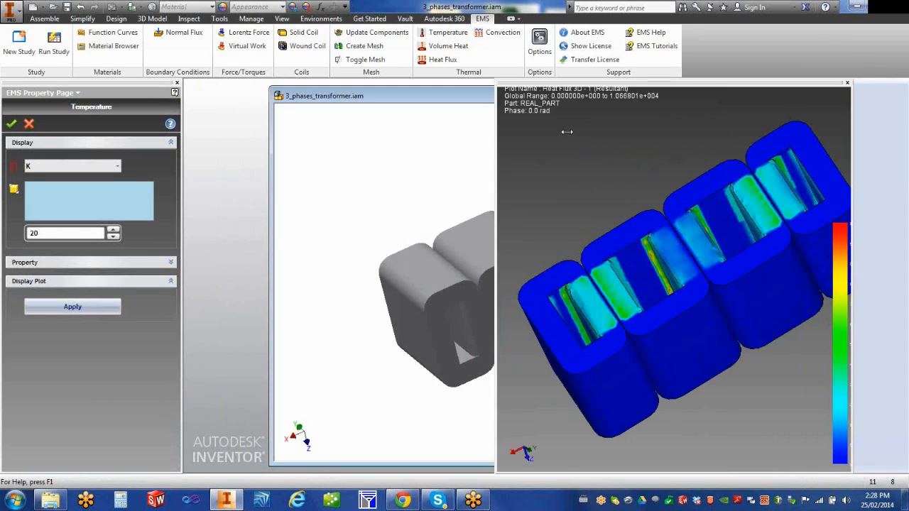
left_click(460, 283)
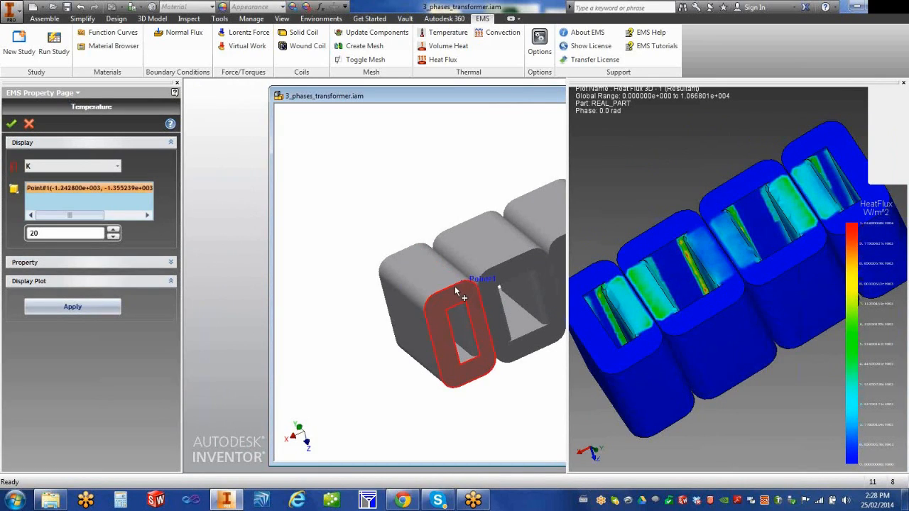
left_click(417, 244)
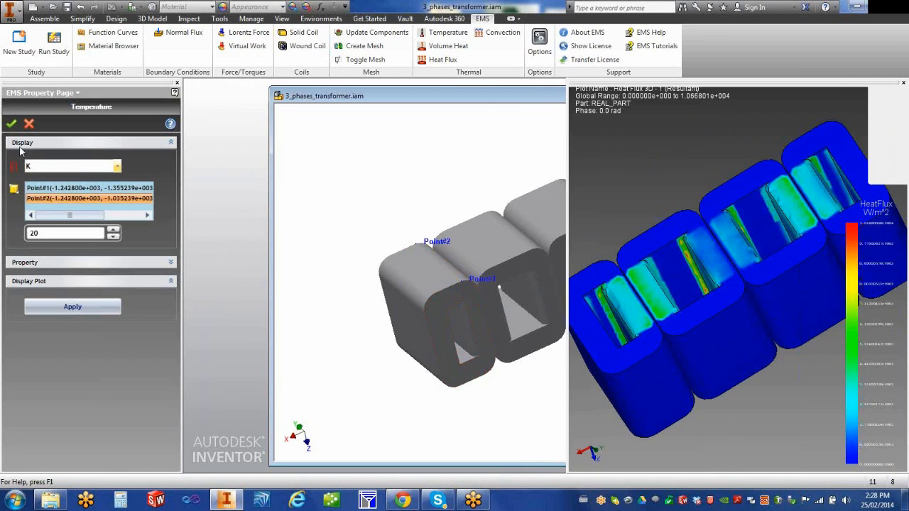
left_click(109, 166)
left_click(110, 166)
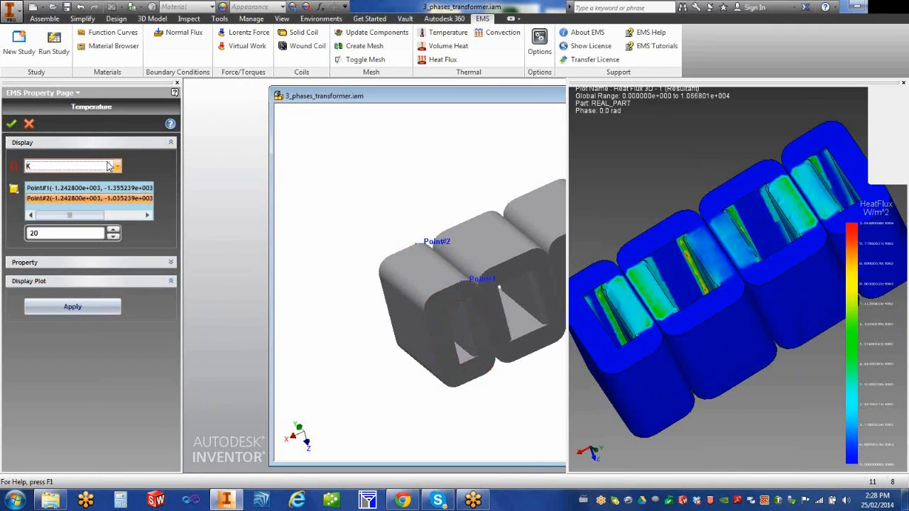
left_click(11, 125)
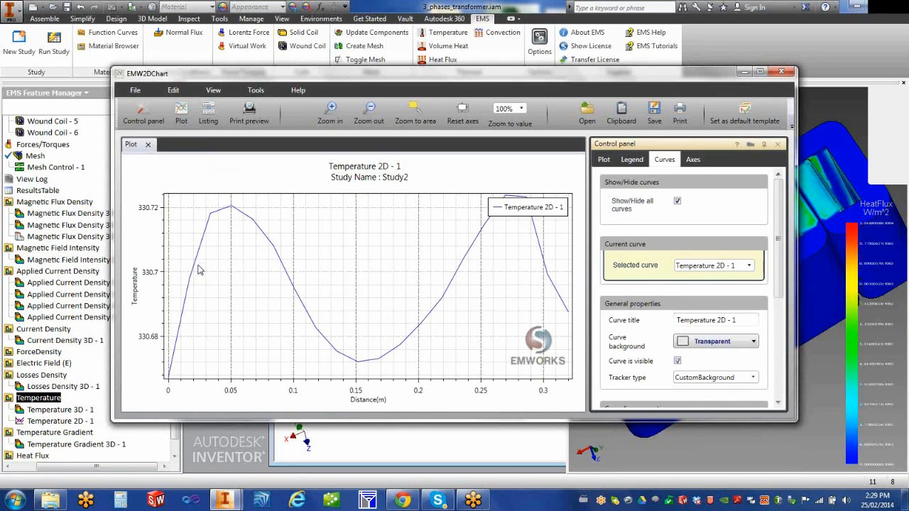
Step: Read curve temperatures with the tracker, zoom into a small area, then zoom fully out
left_click_drag(201, 267, 272, 260)
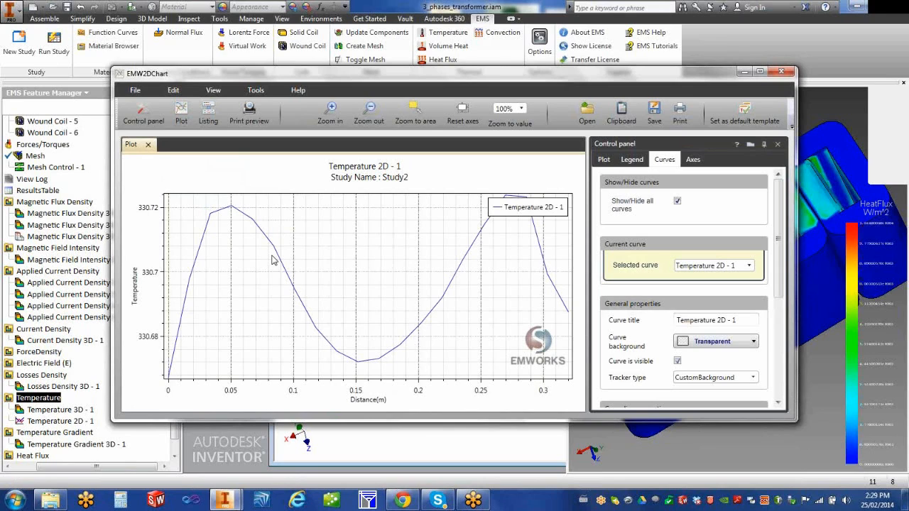
middle_click_drag(282, 251, 290, 272)
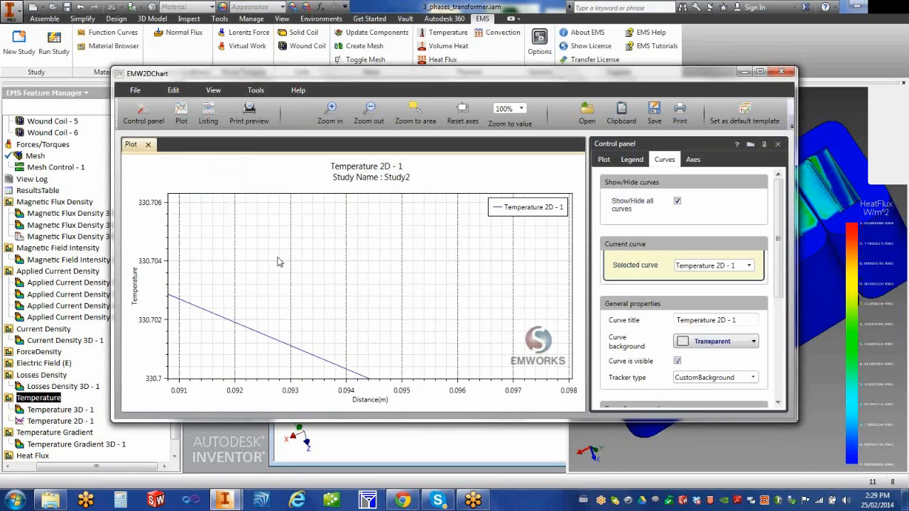
left_click(368, 118)
left_click(371, 110)
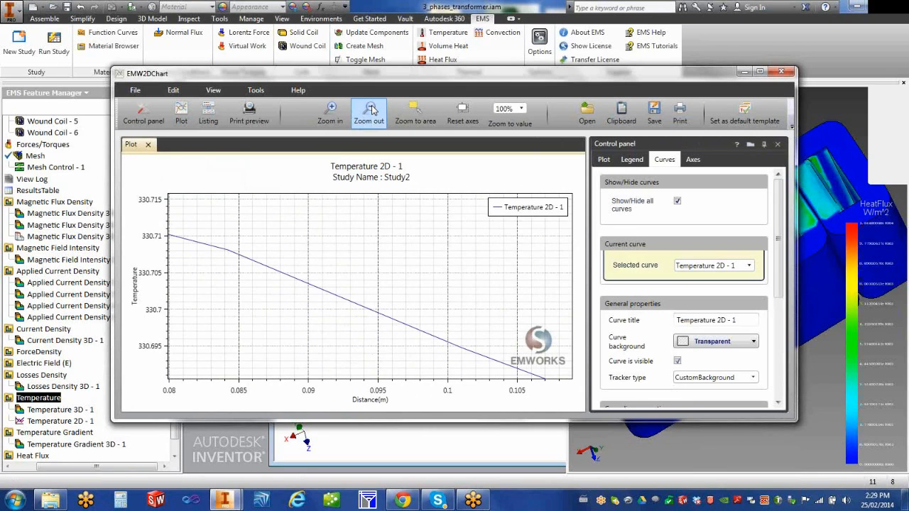
left_click(372, 110)
left_click(371, 110)
left_click(371, 110)
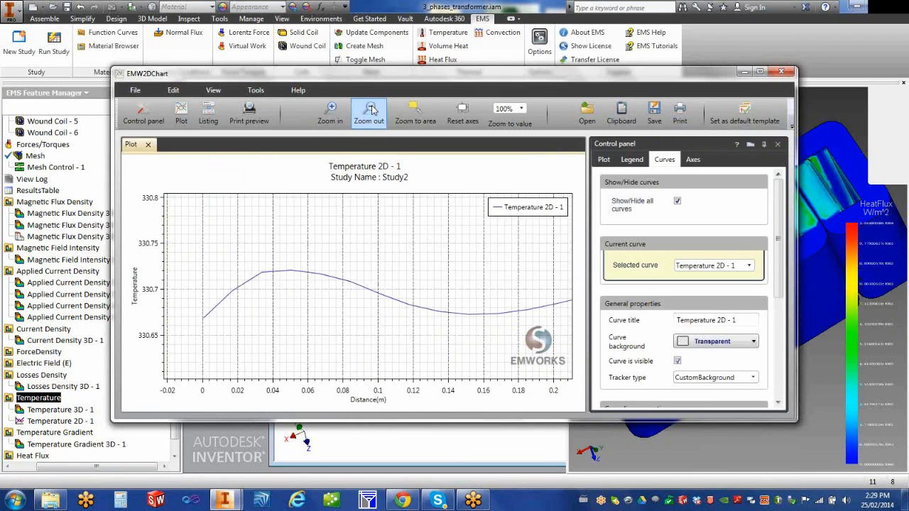
left_click(371, 111)
Step: Zoom in on the 0.04–0.15 m region, read values, and list the curve points
left_click(333, 112)
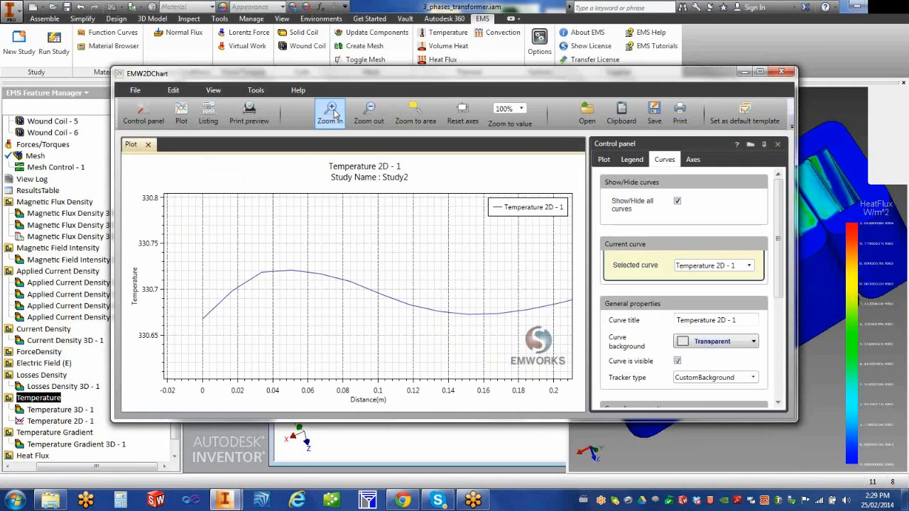
left_click(332, 113)
left_click_drag(213, 260, 321, 278)
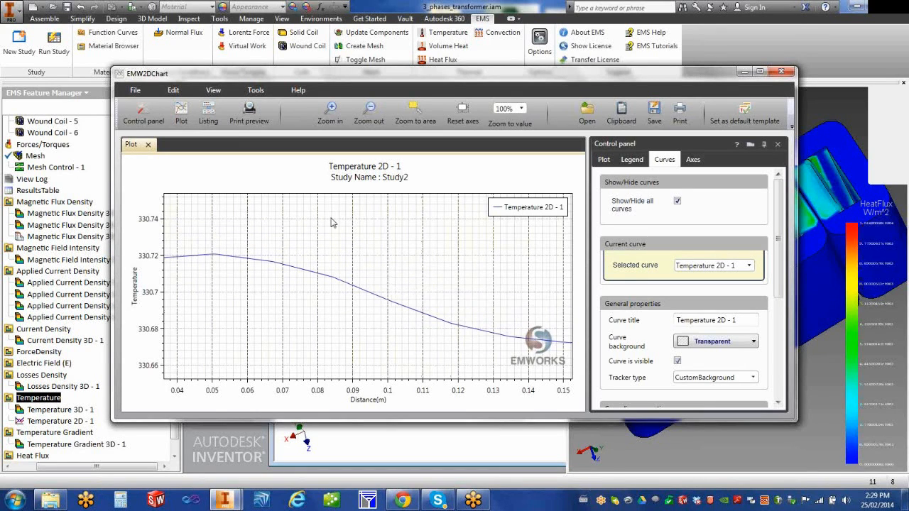
left_click(208, 113)
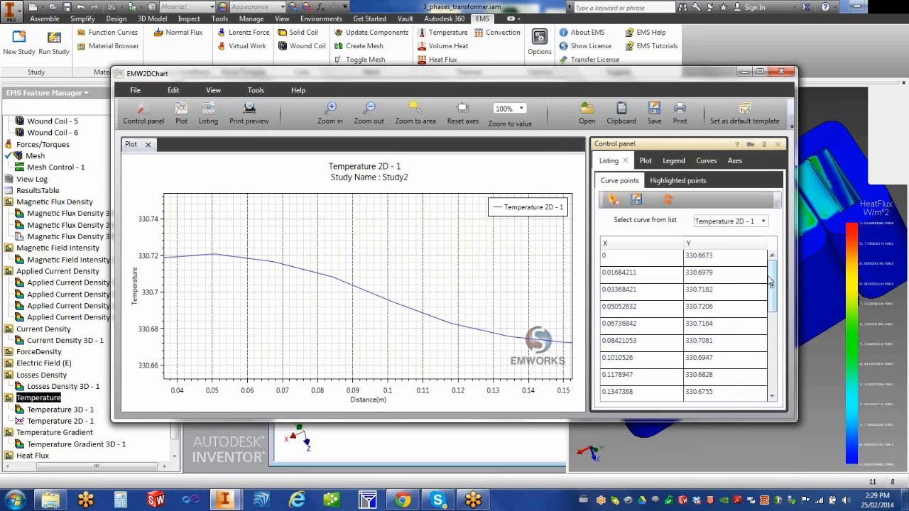
Step: Scroll through the curve points table, then close the EMW2DChart window
scroll(784, 276, "down", 4)
scroll(784, 276, "up", 4)
left_click(782, 74)
Step: Adjust the Heat Flux results view width, then bring up the Temperature results plot options
scroll(176, 447, "down", 1)
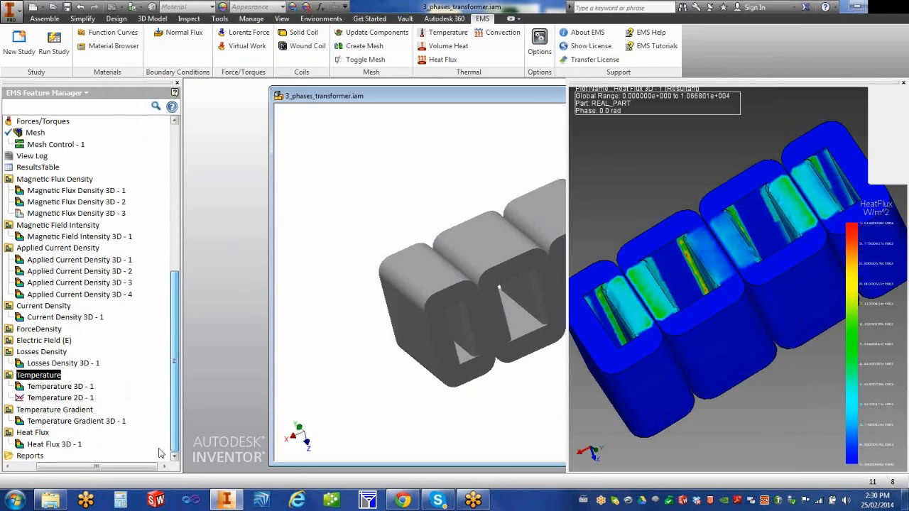
left_click_drag(106, 466, 81, 466)
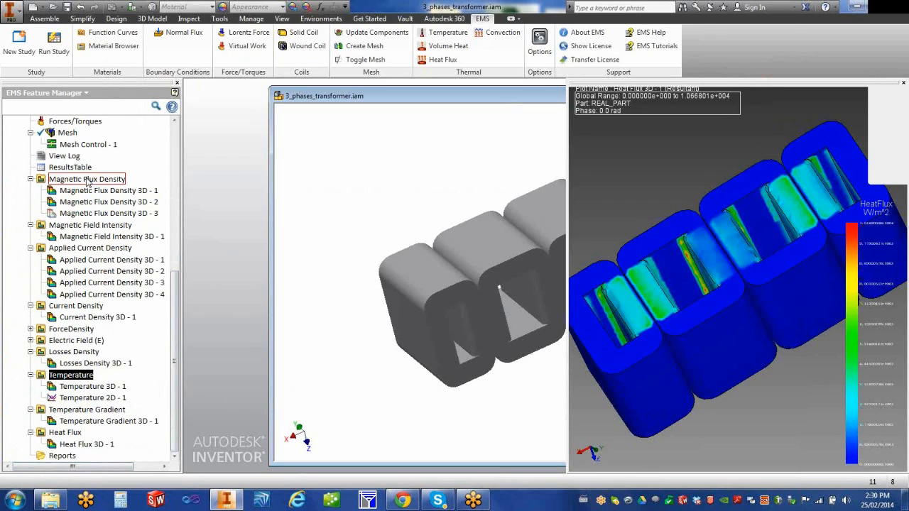
left_click_drag(359, 167, 293, 167)
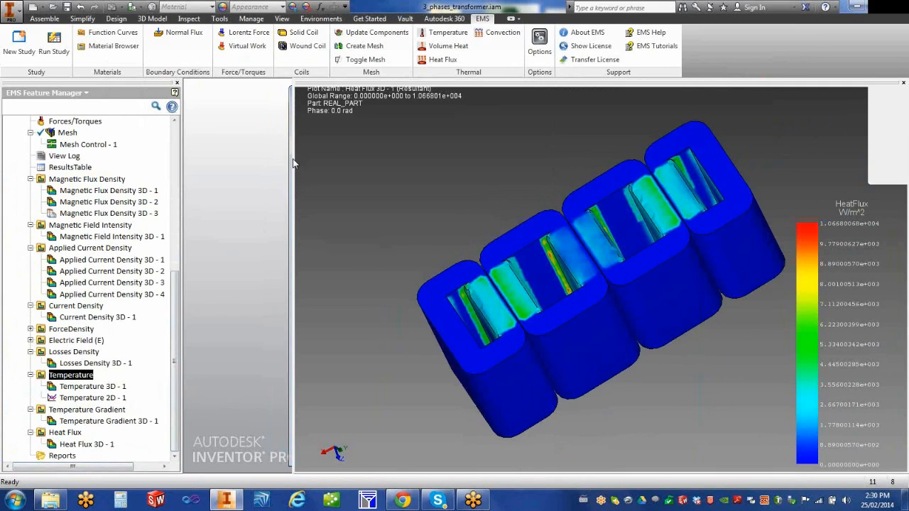
left_click_drag(294, 161, 540, 166)
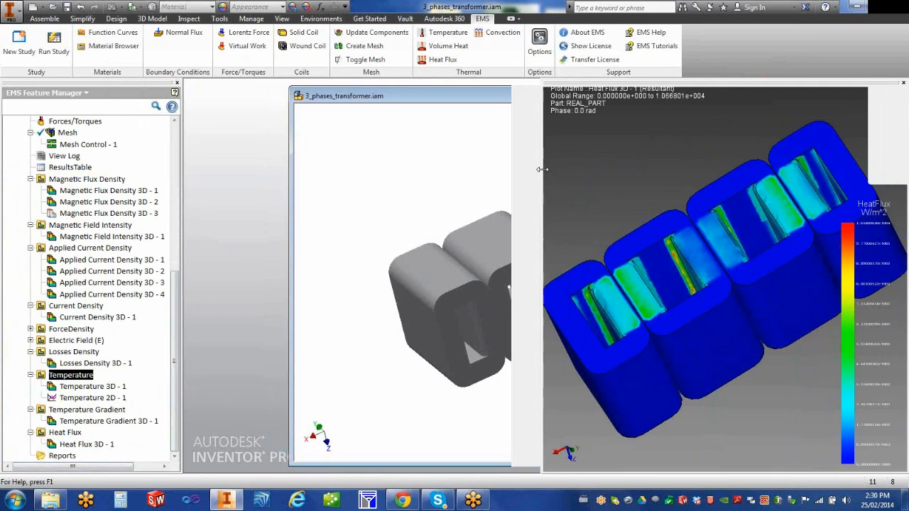
right_click(79, 377)
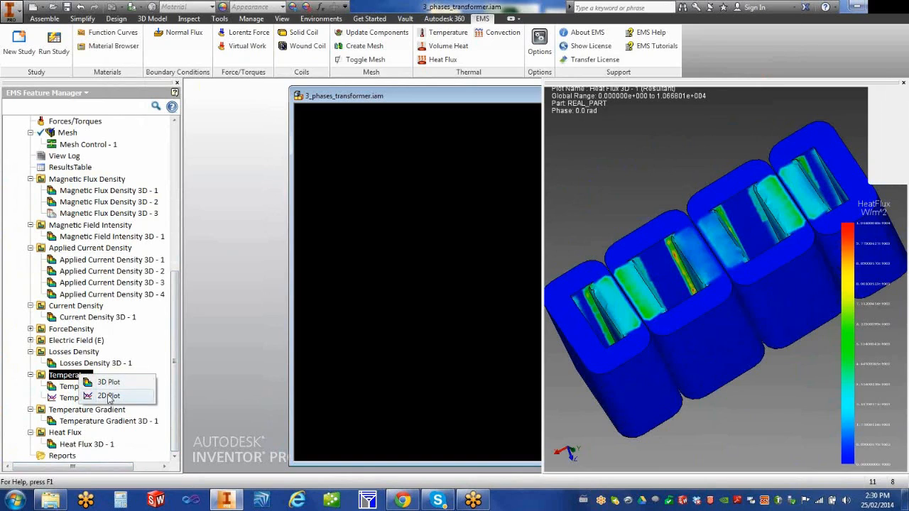
Step: Create a Temperature 2D plot along five points picked across the transformer core and apply it
left_click(108, 396)
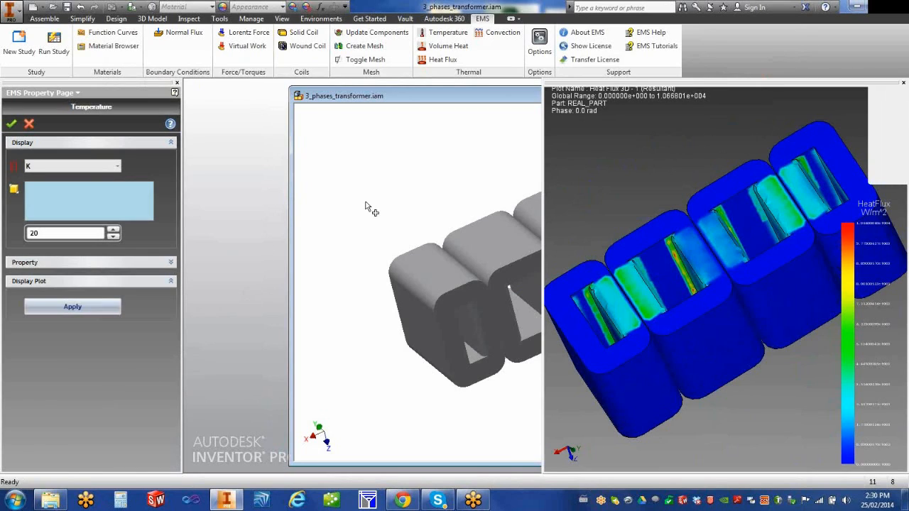
left_click(426, 246)
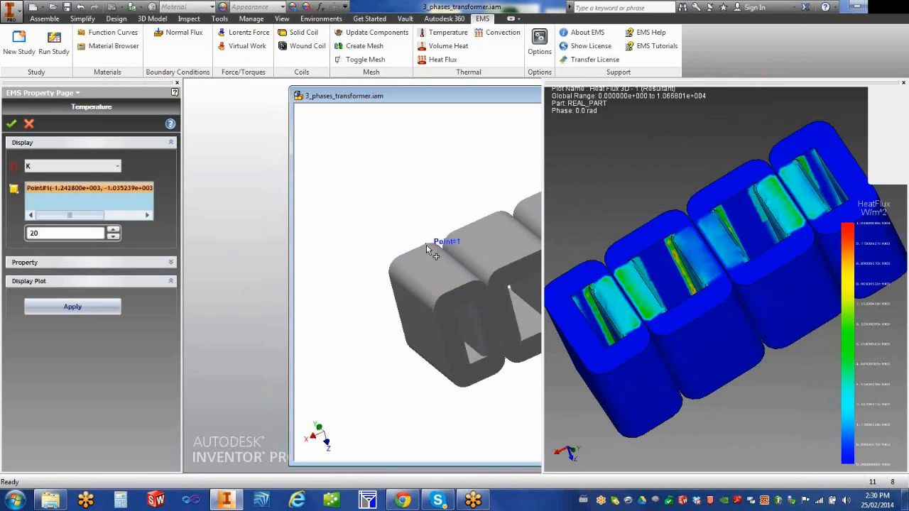
left_click(475, 279)
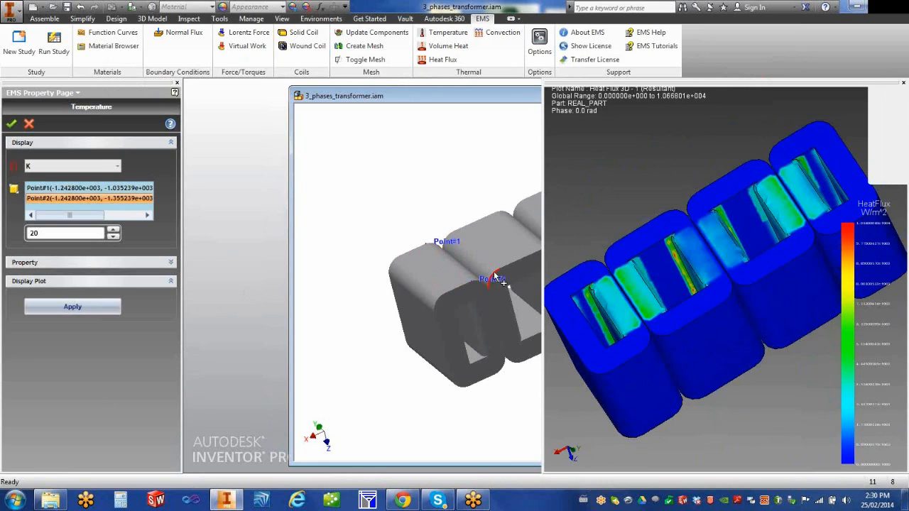
left_click(500, 270)
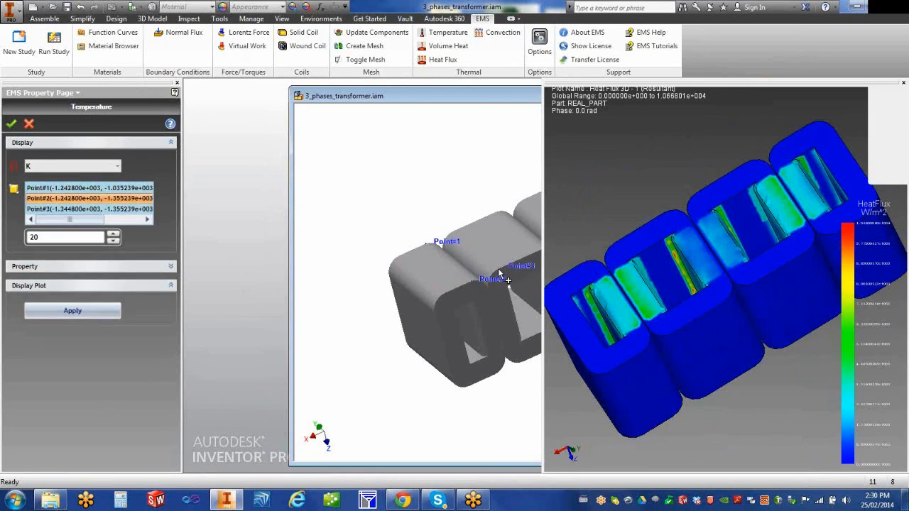
left_click(497, 212)
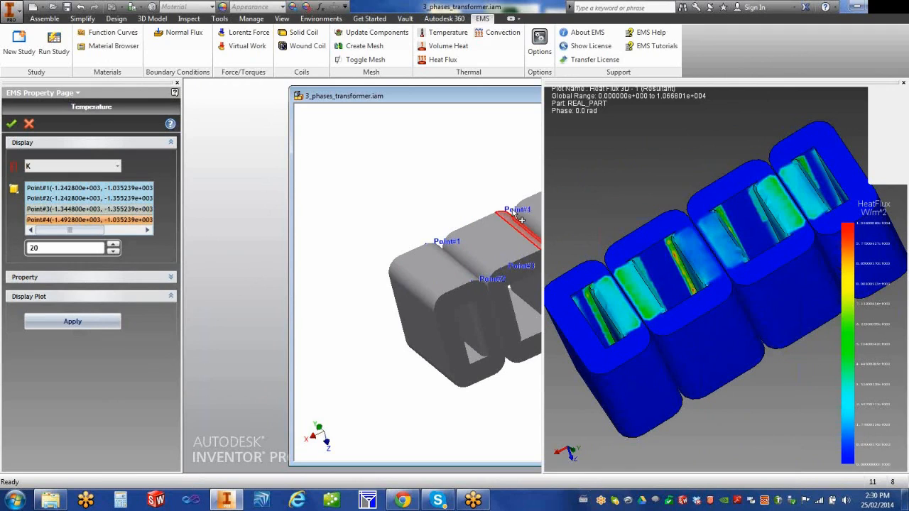
left_click(532, 200)
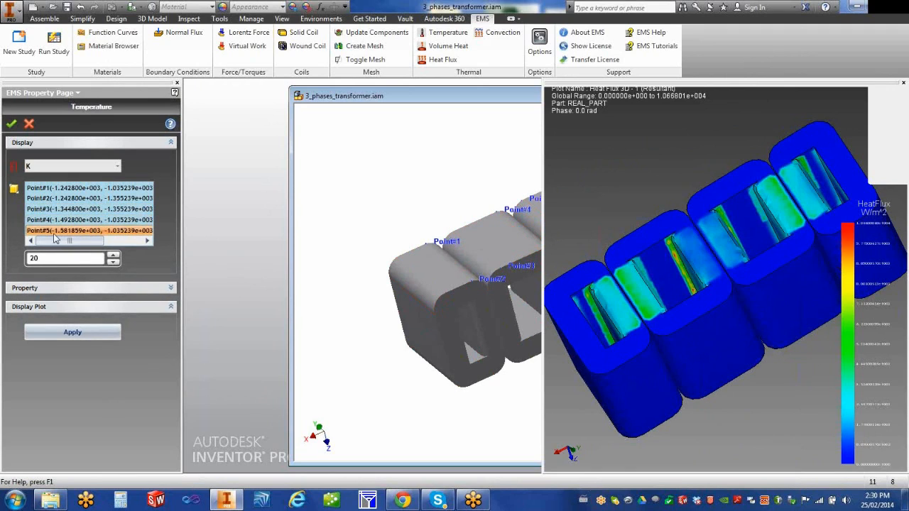
left_click(58, 326)
left_click(29, 124)
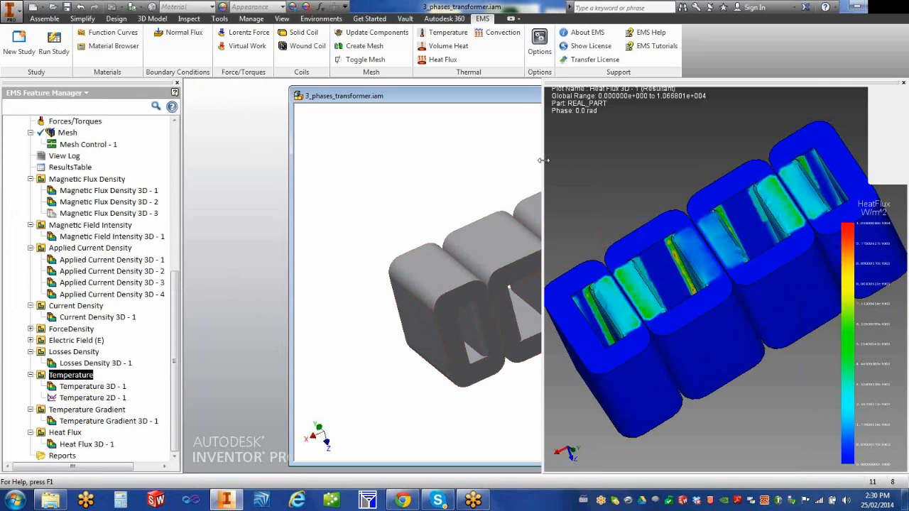
left_click_drag(267, 150, 266, 151)
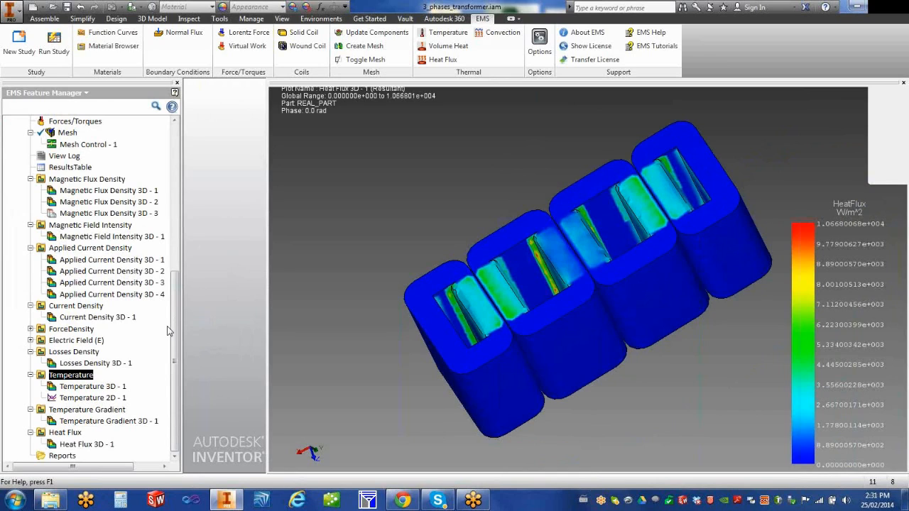
Step: View Temperature 3D - 1, then Temperature Gradient 3D - 1 (0 to 4.578805e+003 K/m) from above
double_click(52, 389)
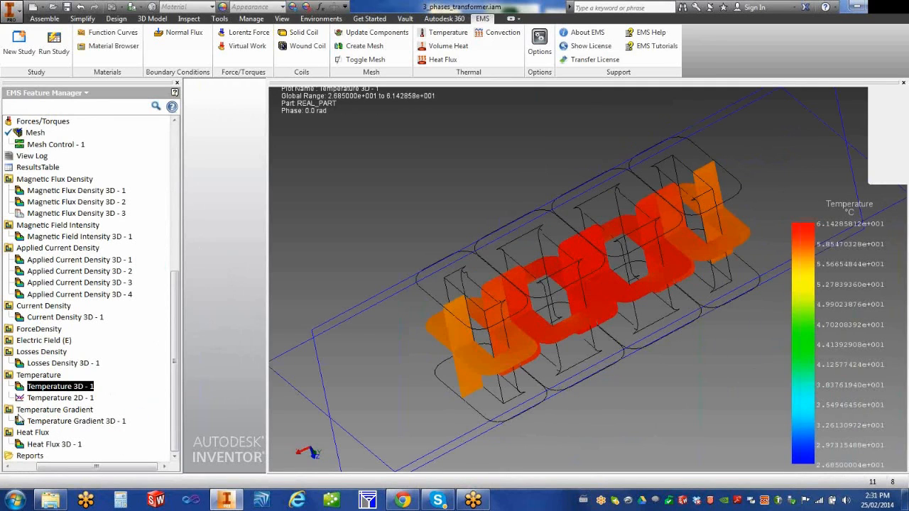
left_click(20, 422)
double_click(19, 423)
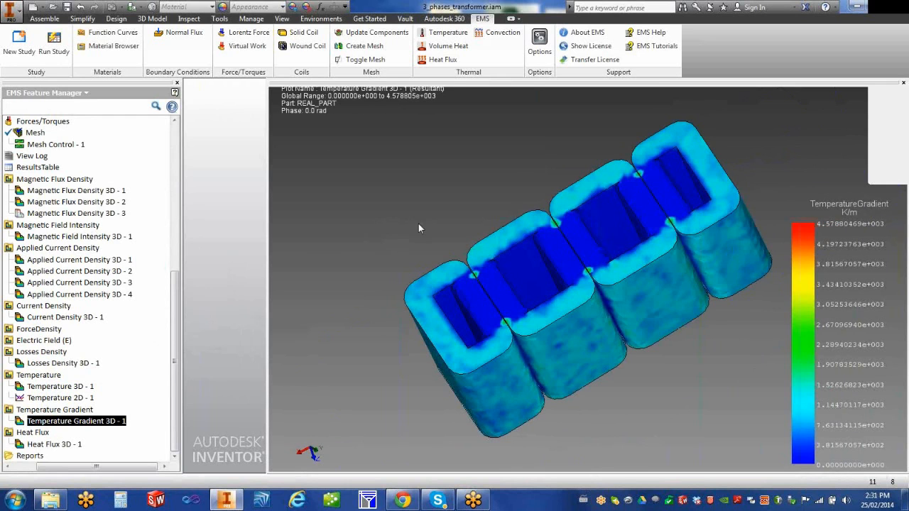
middle_click_drag(441, 233, 487, 278, "shift")
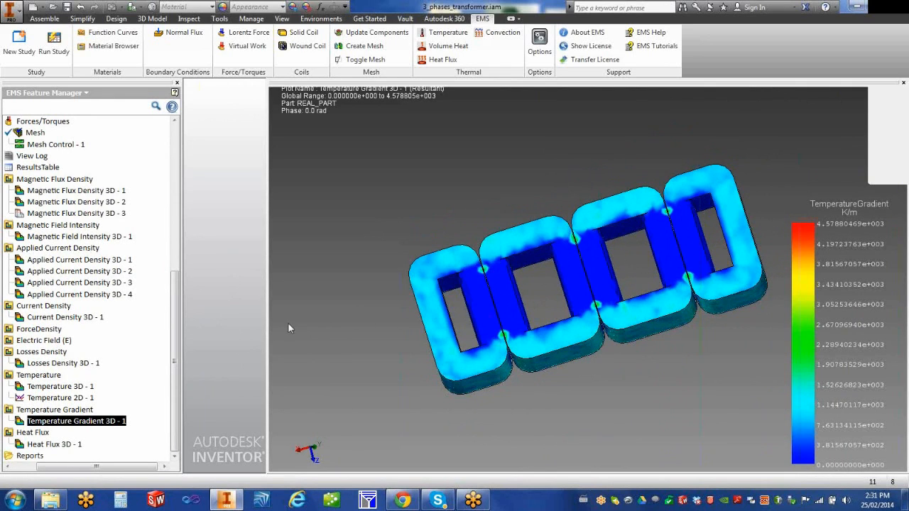
left_click_drag(121, 468, 88, 468)
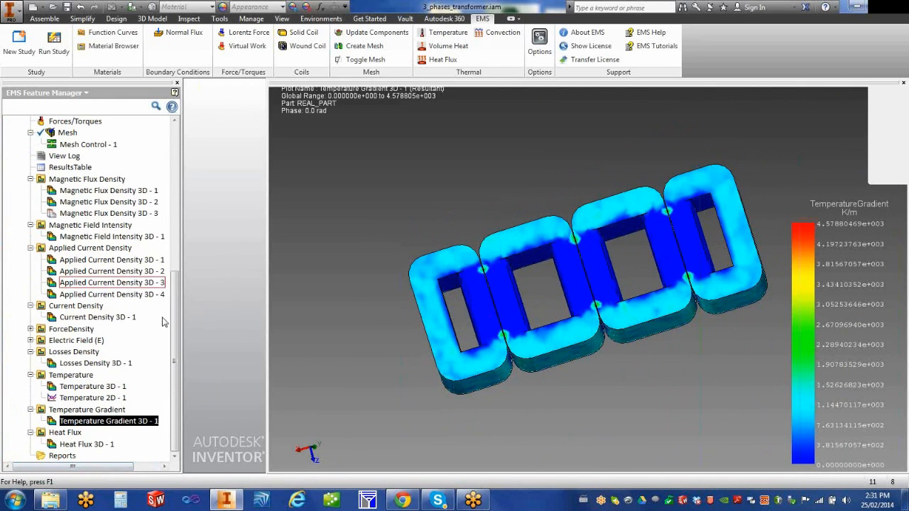
left_click(54, 364)
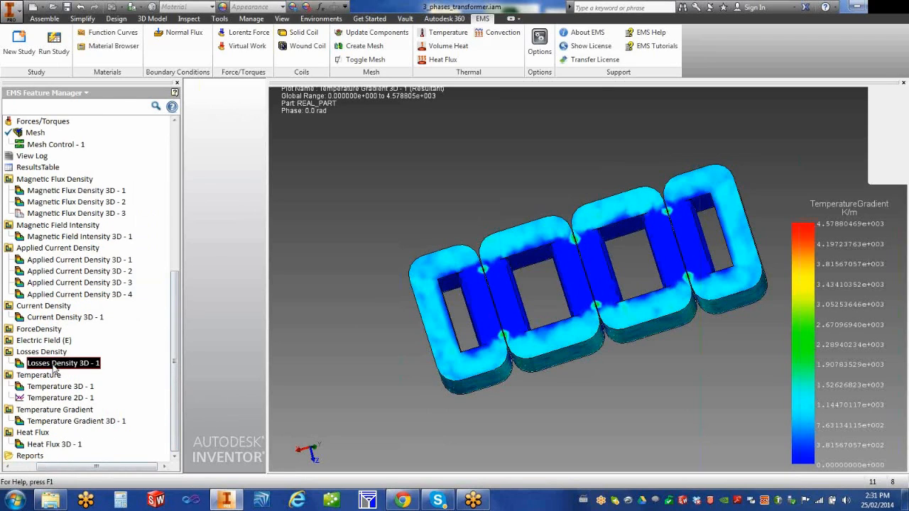
Step: Display the Losses Density 3D - 1 plot, 0 to 9.224842e+001 W/m^3, and scroll the tree to Solids
double_click(19, 365)
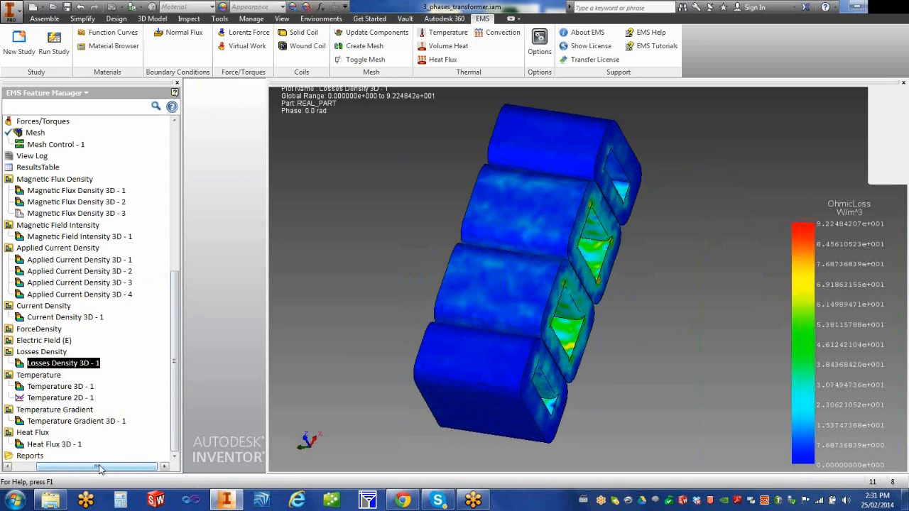
left_click_drag(107, 466, 77, 467)
left_click_drag(175, 285, 176, 152)
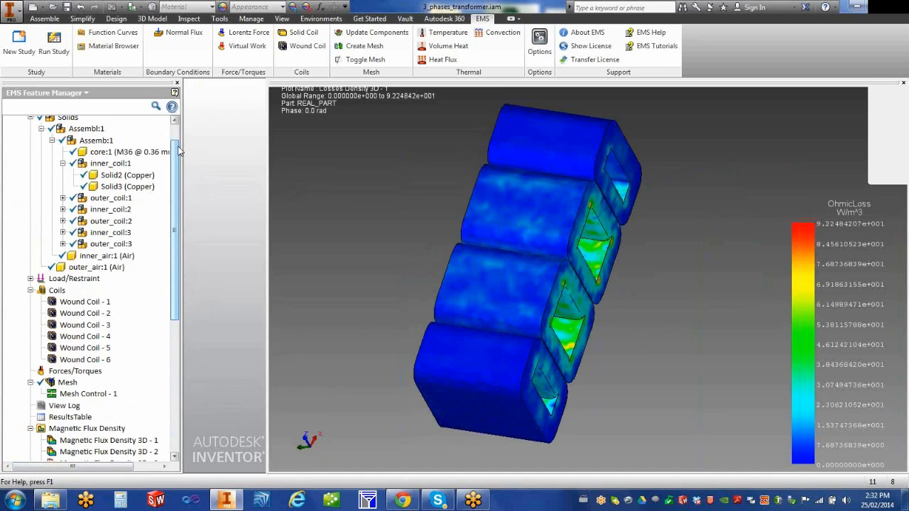
Step: Collapse the Solids node under Study2 and select Study2 in the EMS Feature Manager
left_click_drag(177, 151, 179, 129)
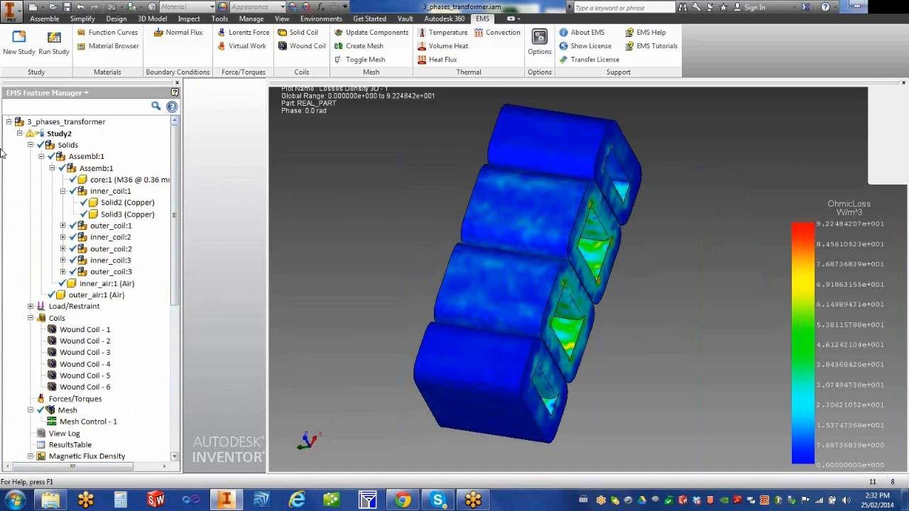
left_click(30, 145)
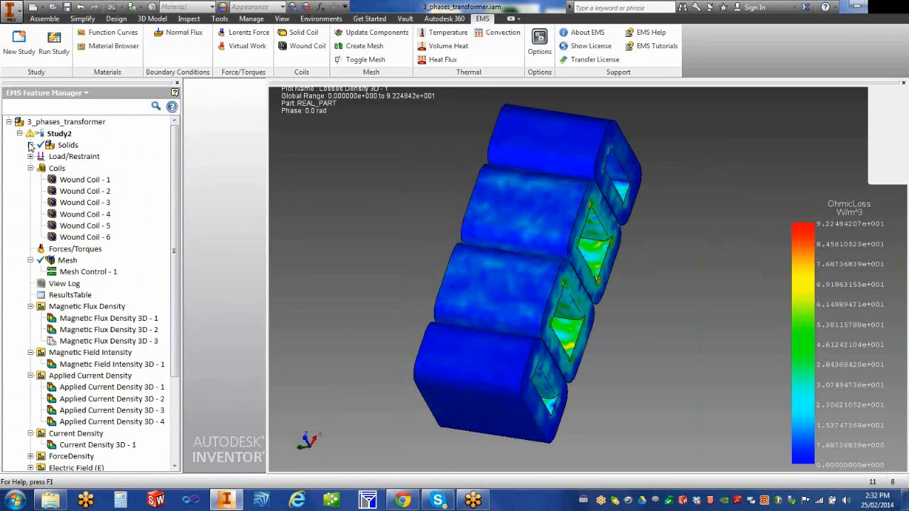
left_click_drag(180, 346, 189, 207)
left_click(59, 134)
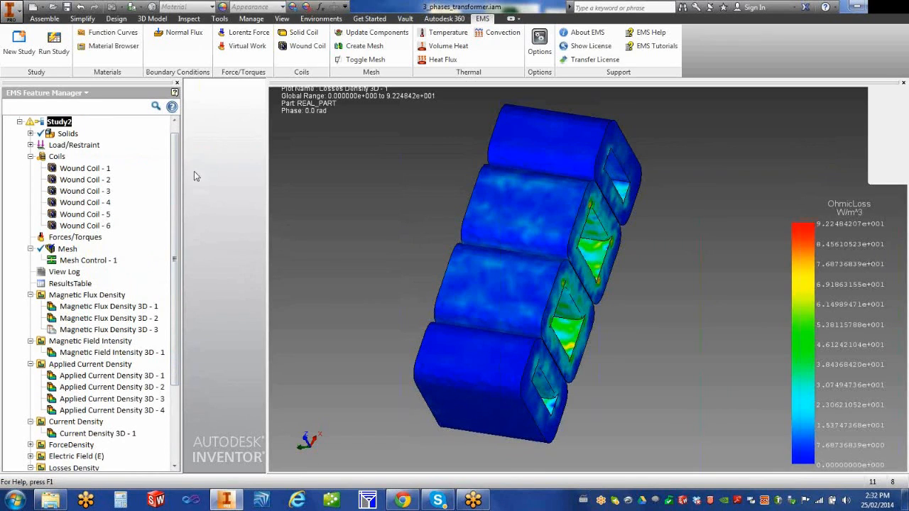
scroll(175, 170, "up", 1)
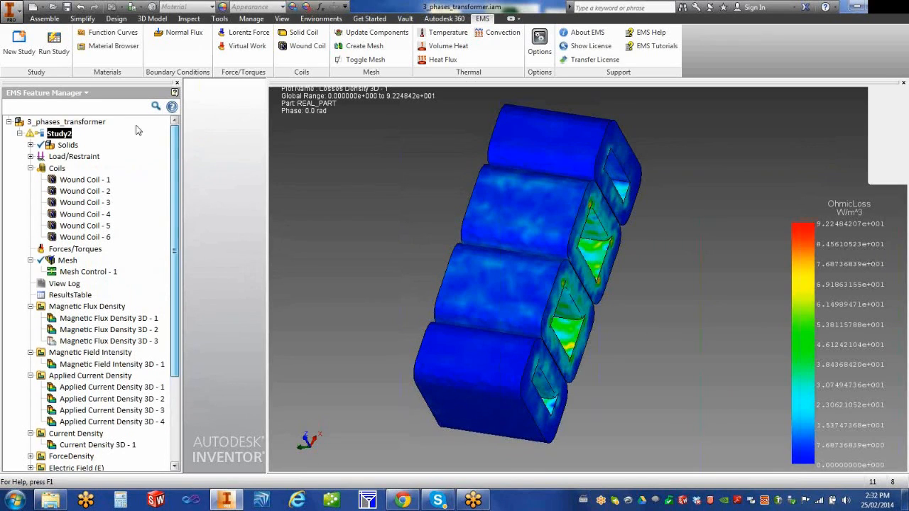
Step: Copy Study2 and paste it onto the 3_phases_transformer assembly, keeping the name Study1
right_click(58, 134)
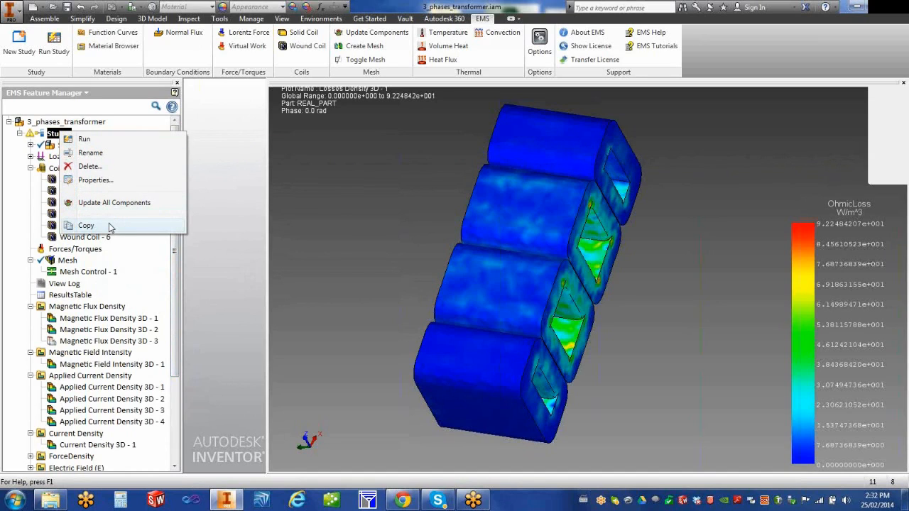
left_click(86, 225)
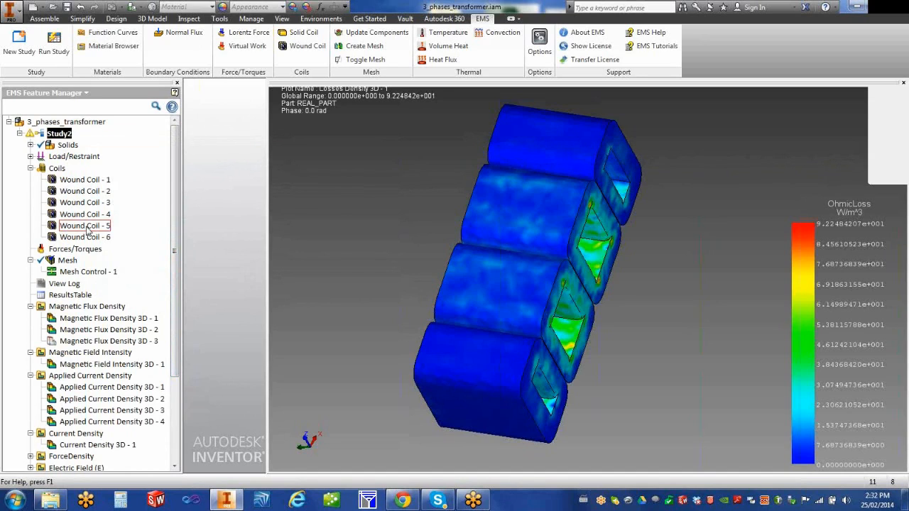
left_click(78, 124)
right_click(78, 124)
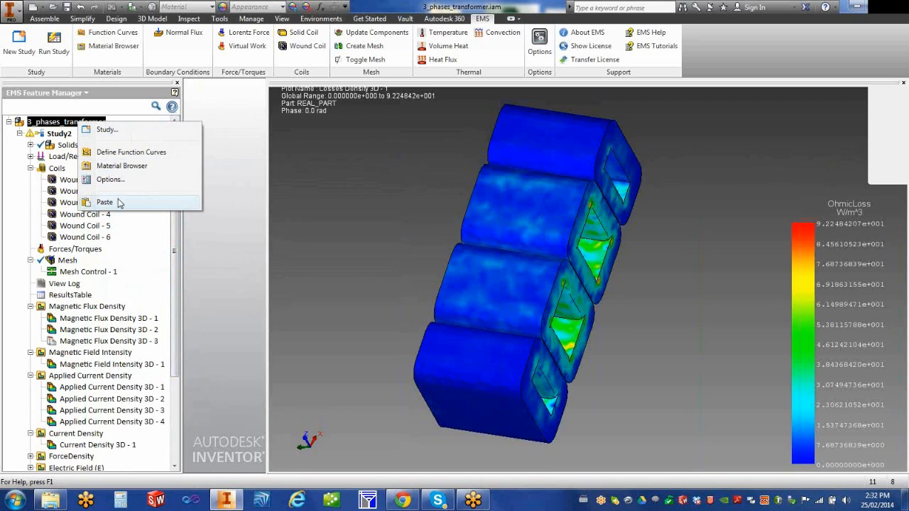
left_click(118, 202)
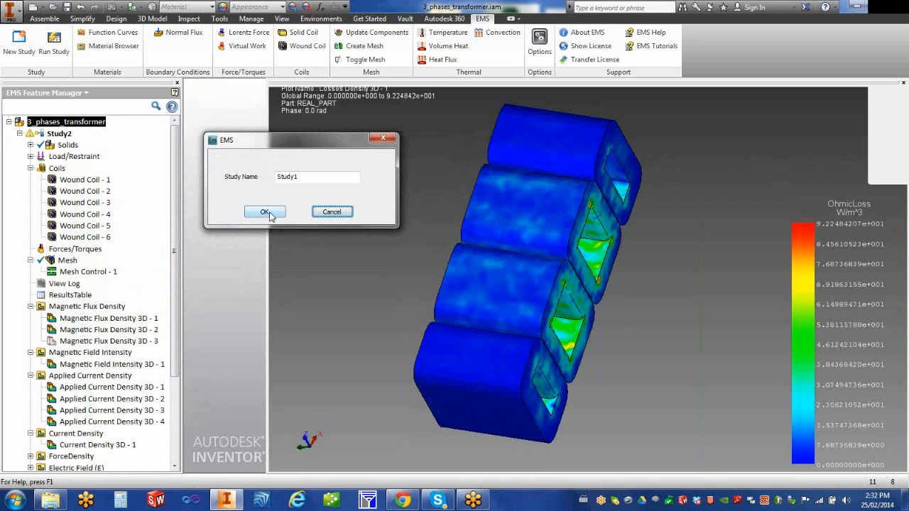
left_click(267, 213)
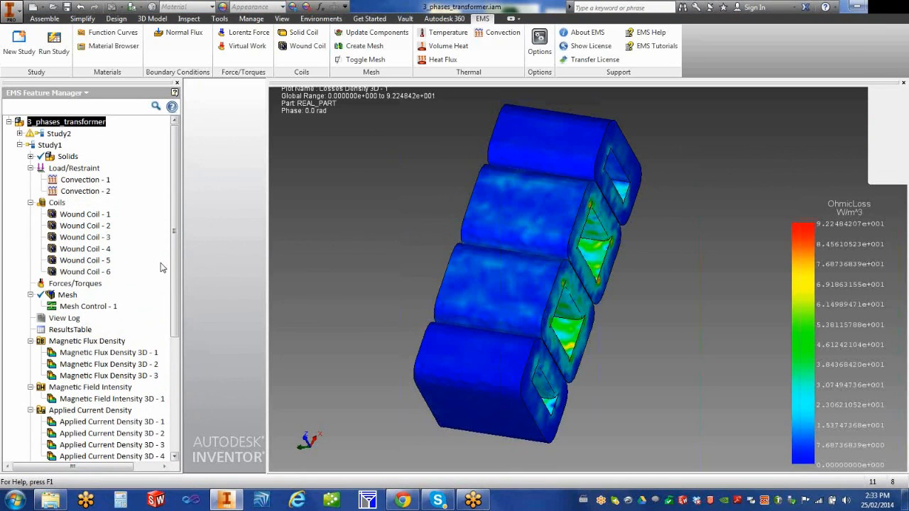
Step: Collapse Study1's Load/Restraint list
right_click(51, 147)
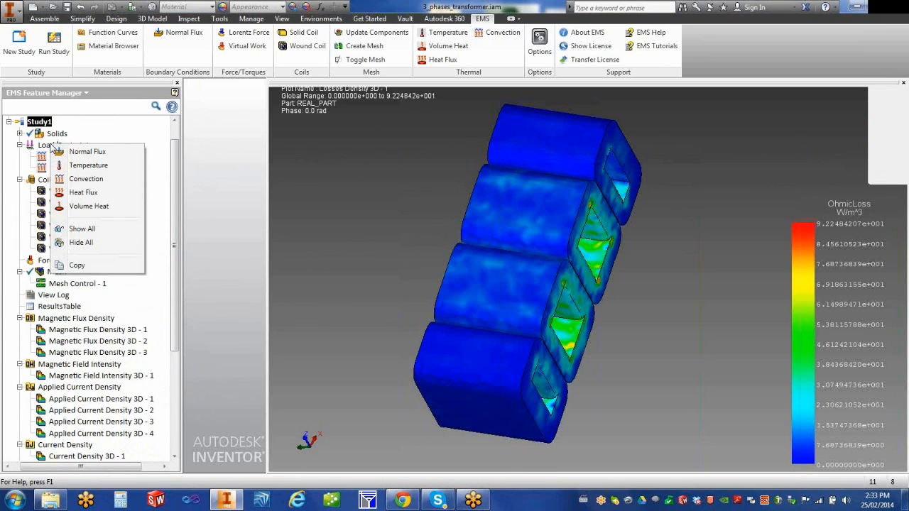
left_click(214, 202)
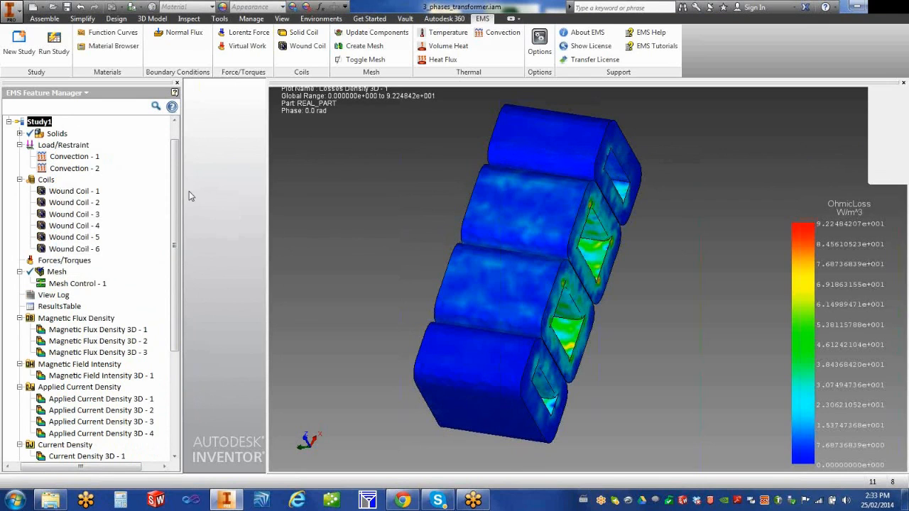
left_click(20, 145)
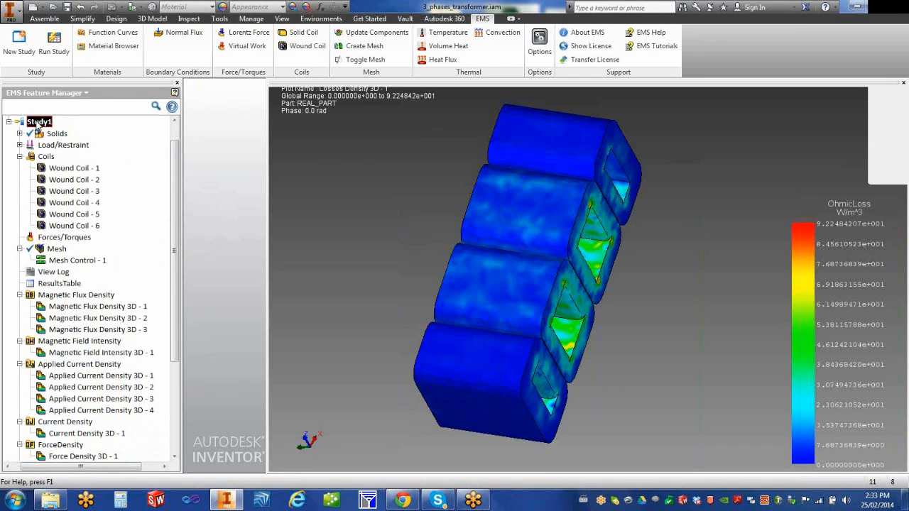
Step: Check Study1's actions and the assembly's Compare Studies Results submenu without choosing anything
right_click(36, 122)
scroll(176, 250, "up", 1)
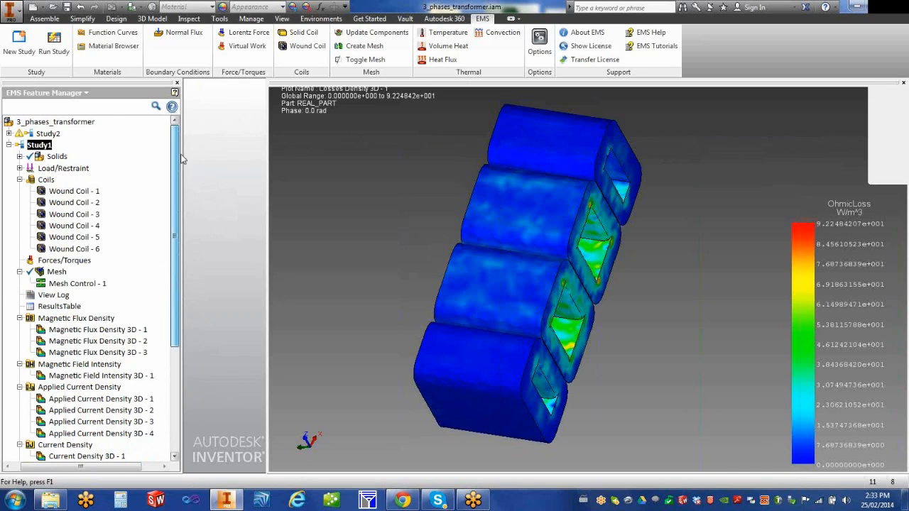
right_click(51, 124)
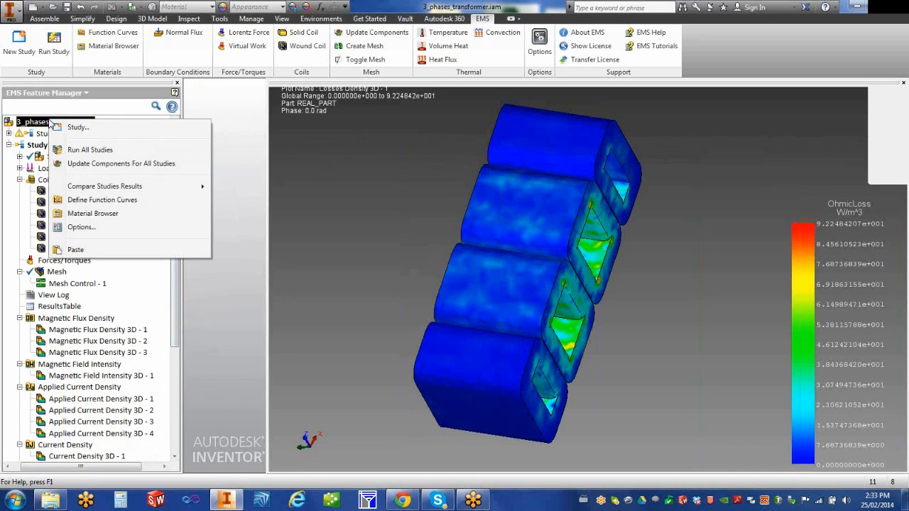
mouse_move(177, 189)
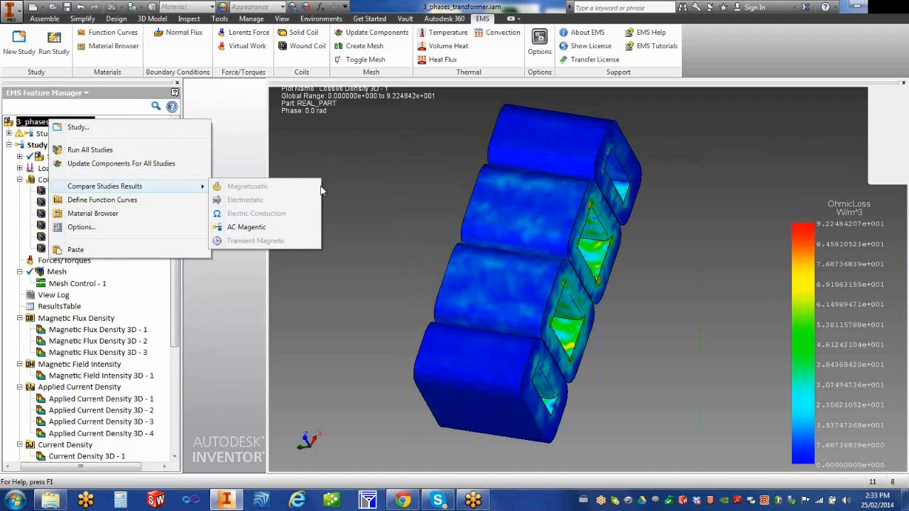
left_click(294, 159)
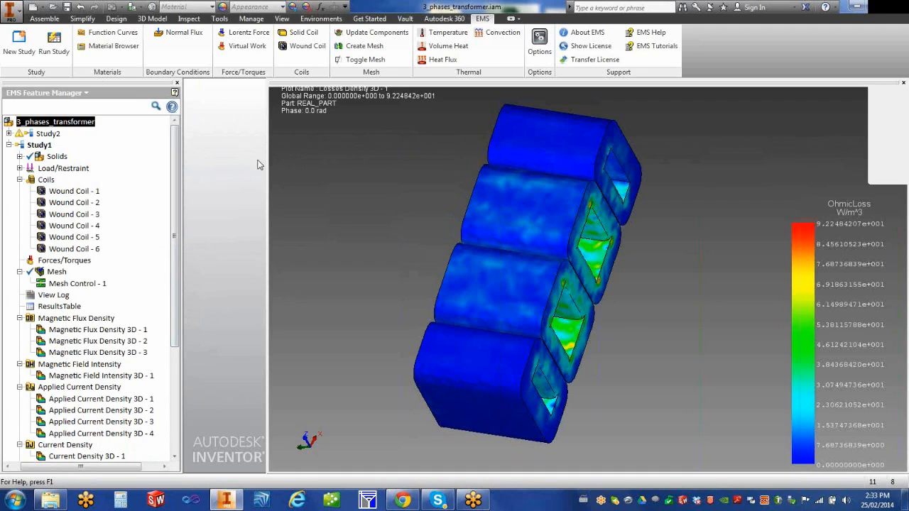
Step: Widen the 3D results view and expand Study2 down to its Reports entry
left_click_drag(267, 167, 240, 167)
left_click(9, 134)
left_click_drag(174, 234, 171, 328)
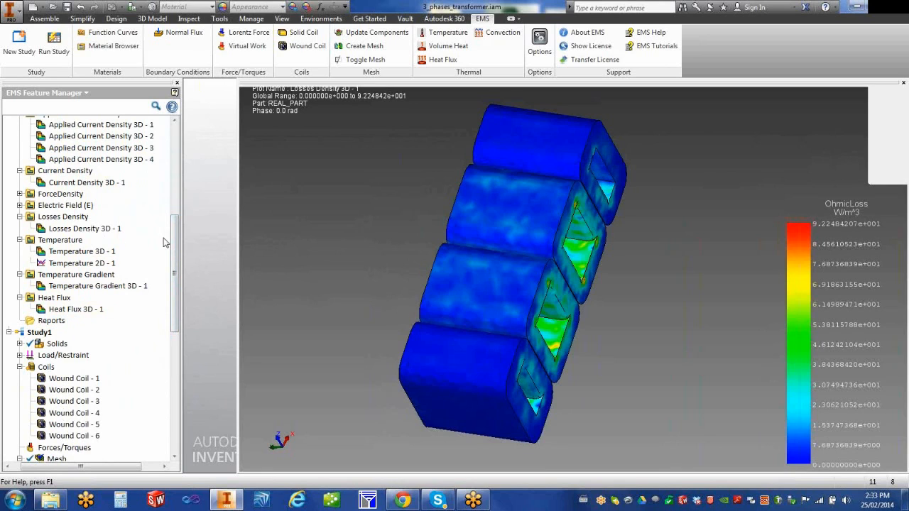
Step: Generate a Microsoft Word report for Study2 without the Description and File Information sections
right_click(56, 322)
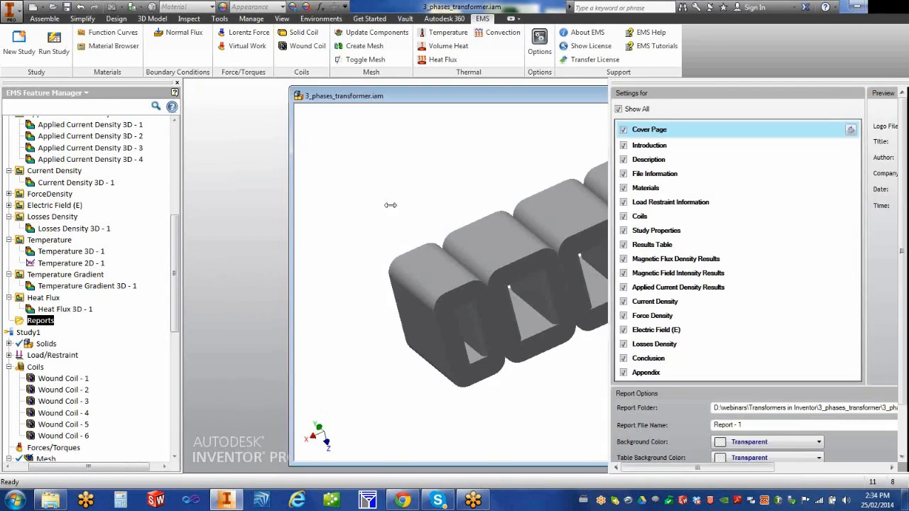
left_click_drag(319, 190, 179, 171)
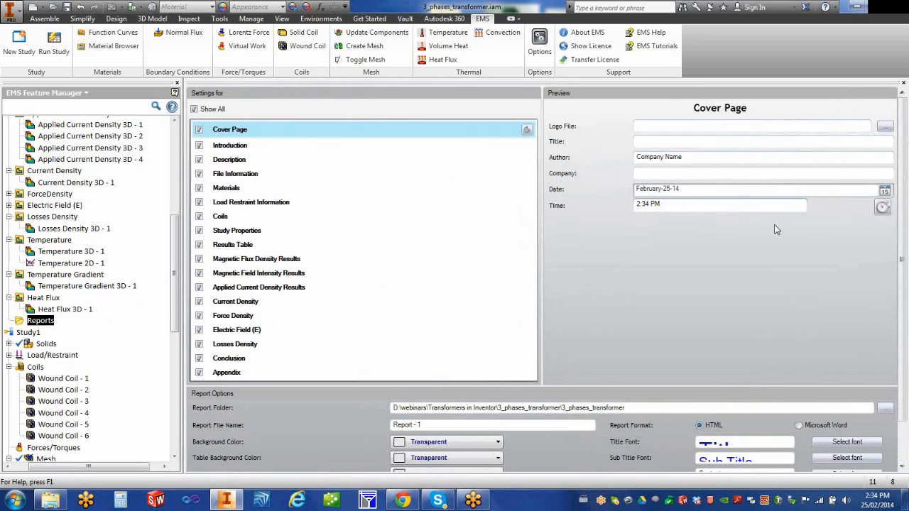
left_click(200, 160)
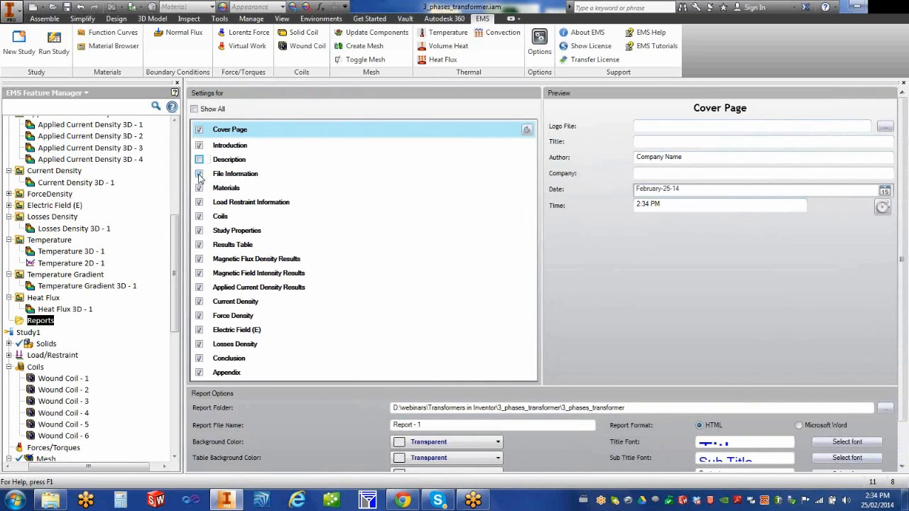
left_click(200, 174)
left_click_drag(903, 400, 904, 461)
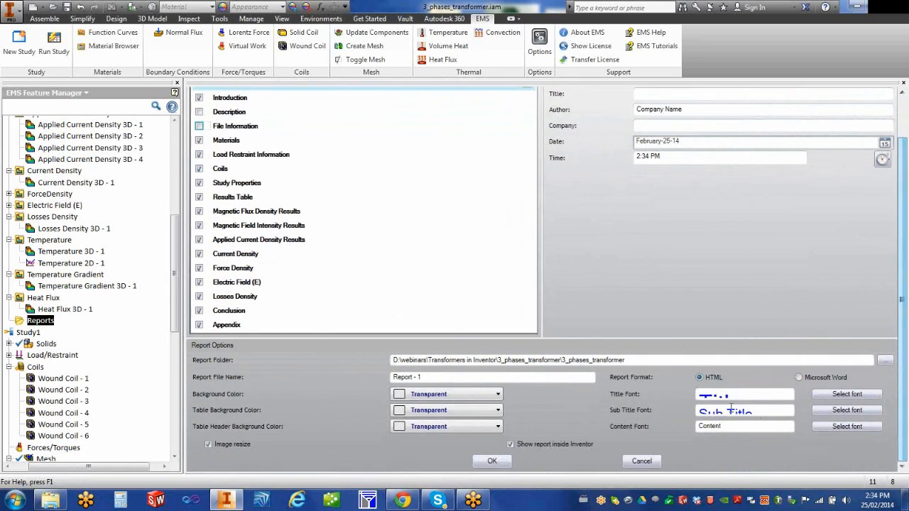
left_click(799, 378)
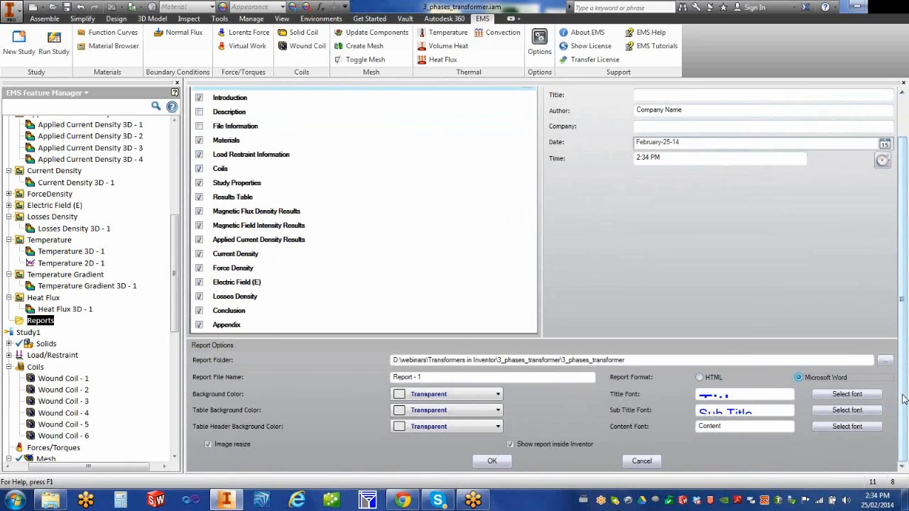
left_click(492, 462)
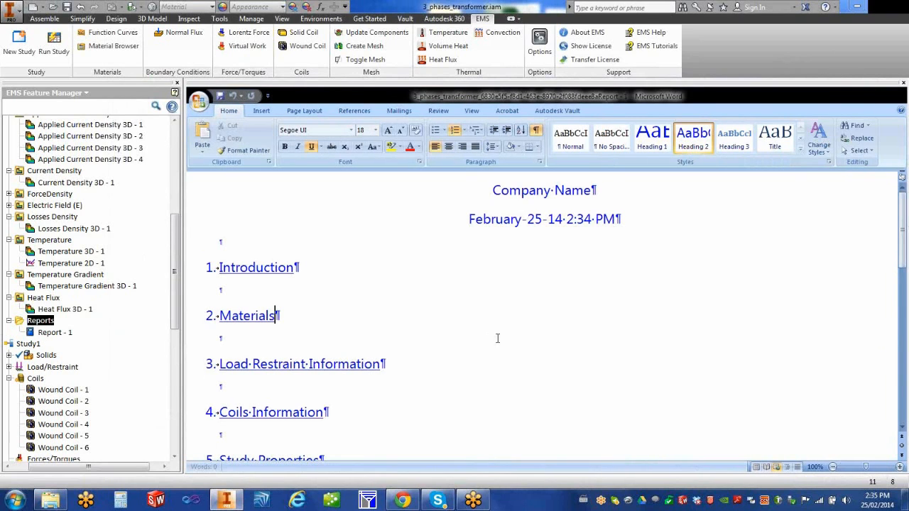
scroll(497, 339, "down", 5)
scroll(514, 344, "down", 8)
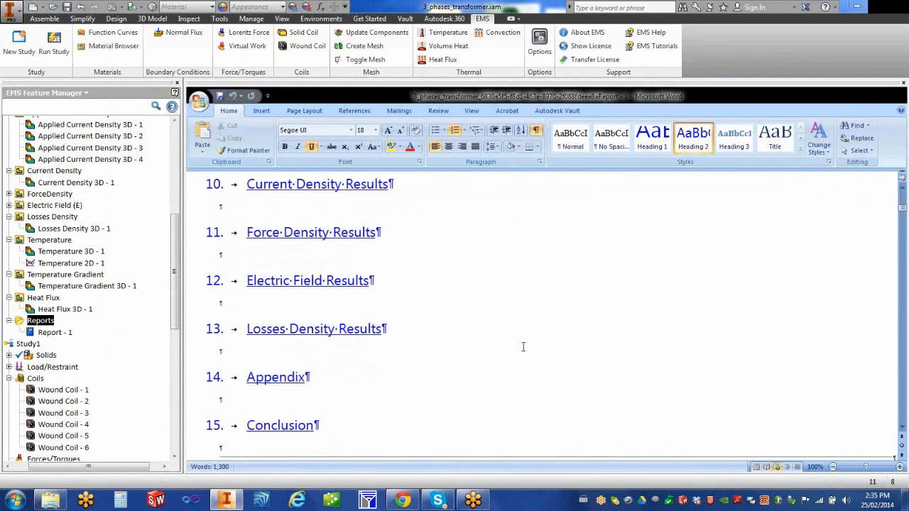
scroll(639, 371, "down", 8)
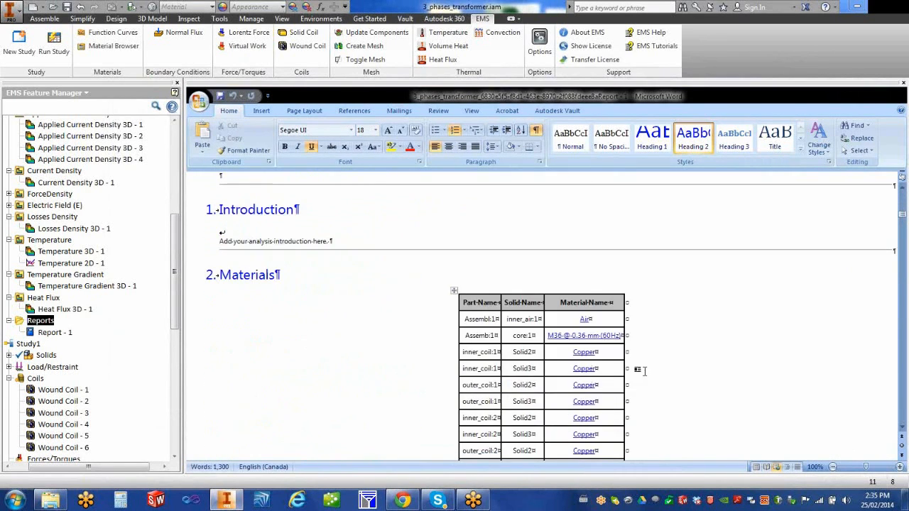
scroll(703, 375, "up", 3)
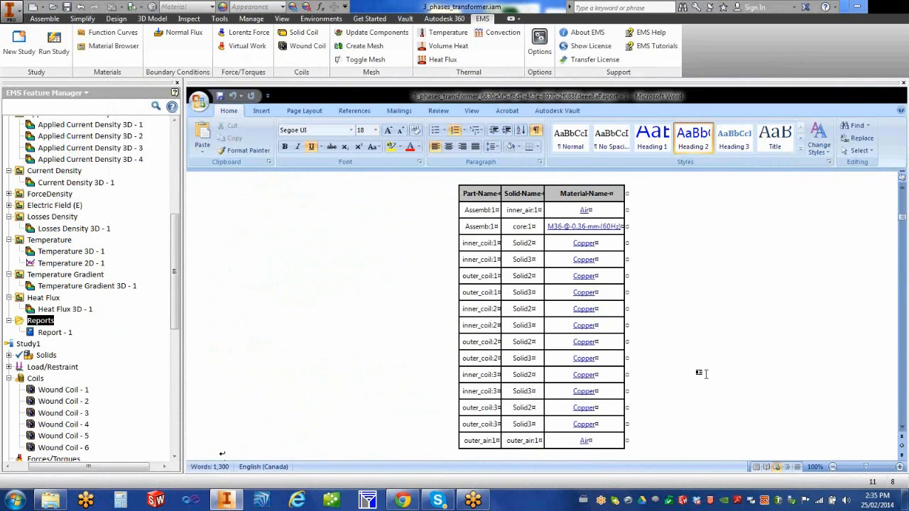
scroll(702, 374, "down", 12)
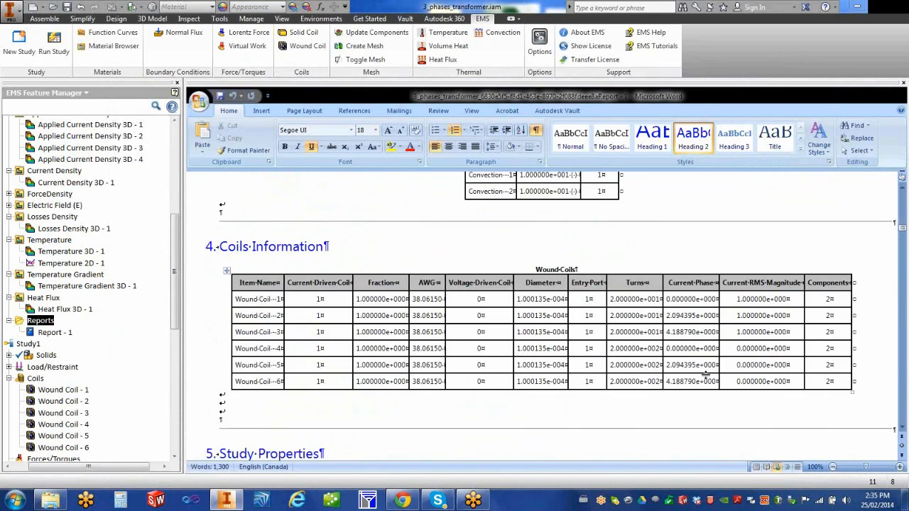
scroll(705, 377, "down", 1)
scroll(707, 375, "down", 1)
scroll(707, 375, "down", 12)
scroll(705, 377, "down", 10)
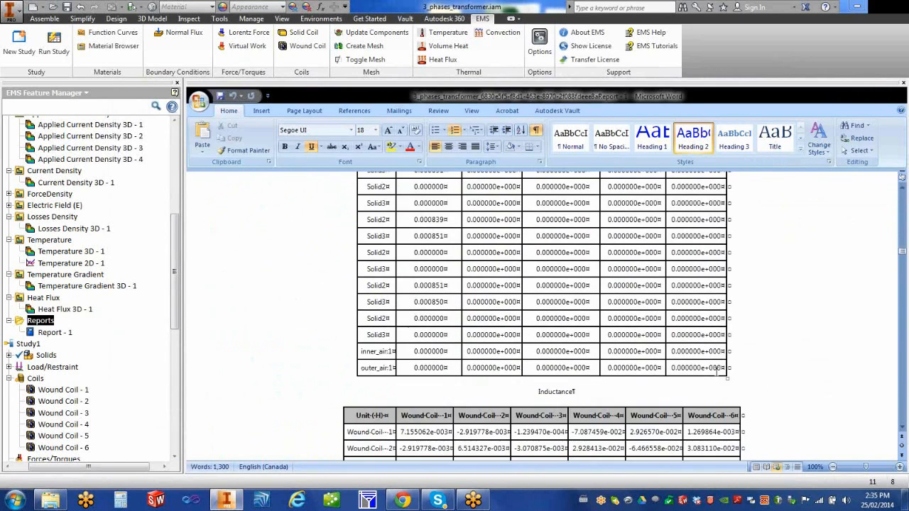
scroll(720, 375, "down", 10)
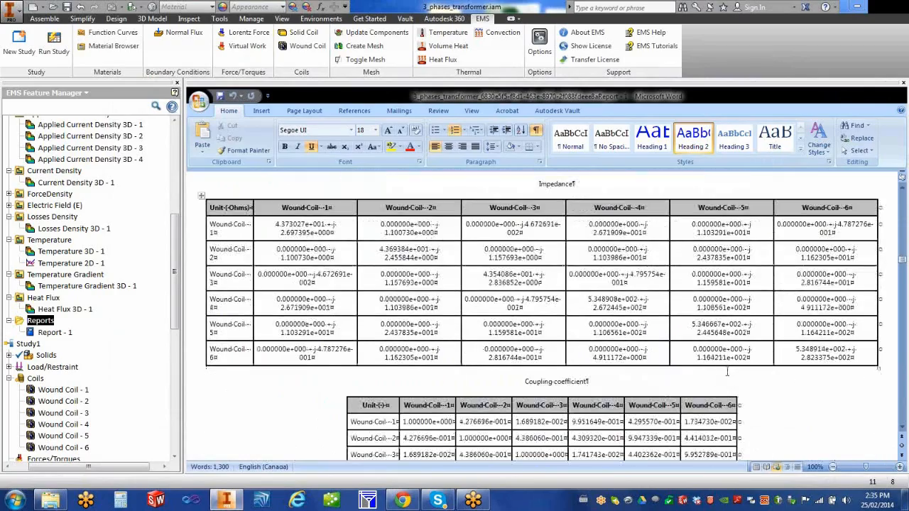
scroll(731, 373, "down", 8)
scroll(739, 373, "down", 10)
scroll(699, 382, "down", 10)
scroll(696, 383, "down", 10)
scroll(696, 382, "down", 10)
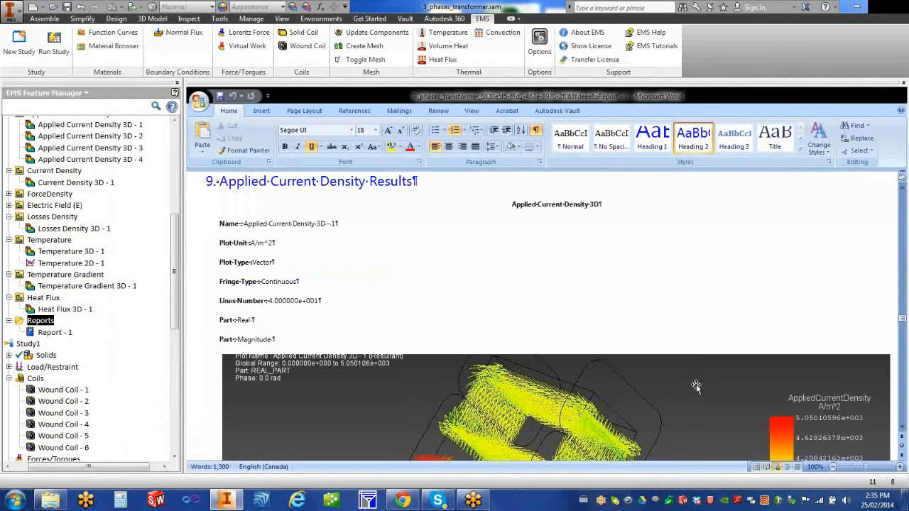
scroll(697, 386, "down", 3)
scroll(696, 385, "down", 12)
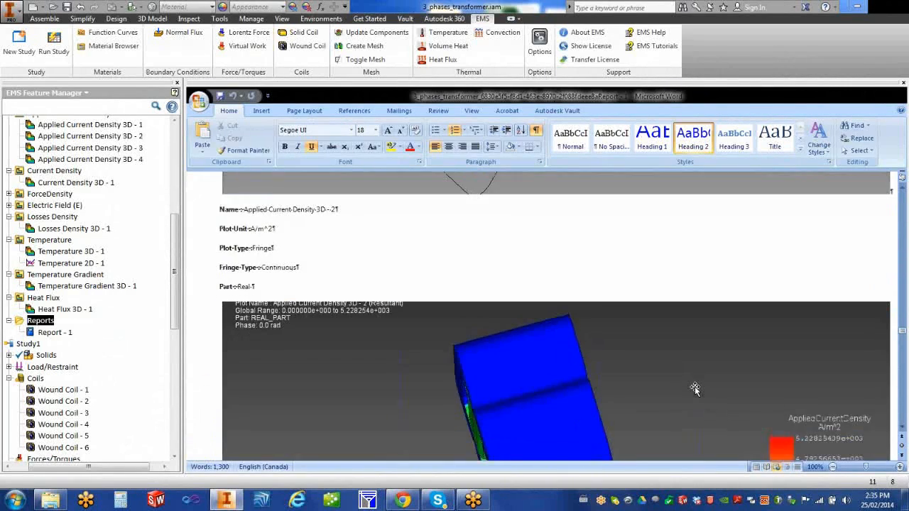
scroll(695, 389, "down", 15)
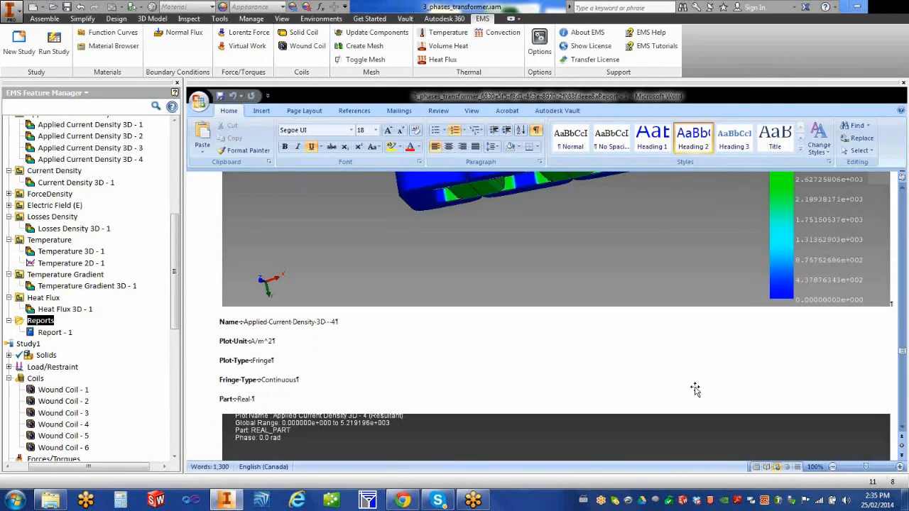
scroll(696, 389, "down", 6)
scroll(695, 389, "down", 15)
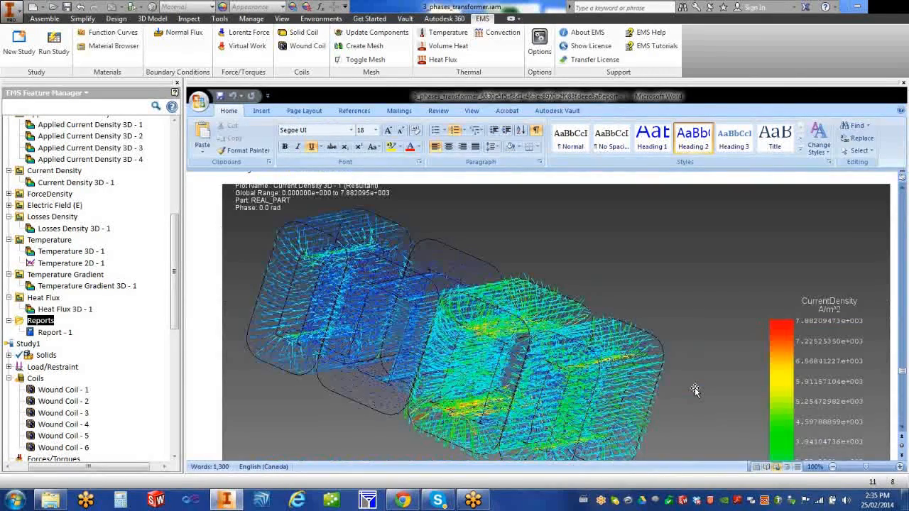
scroll(696, 390, "down", 15)
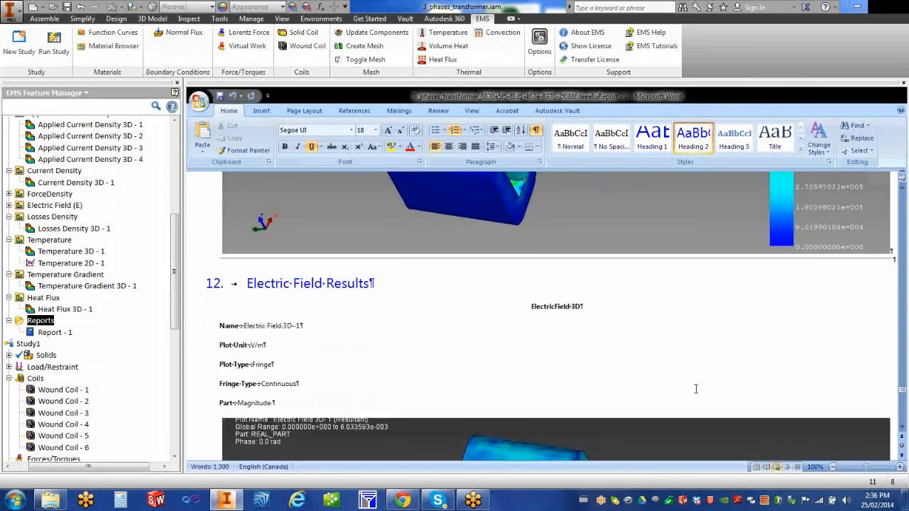
scroll(695, 389, "down", 8)
left_click_drag(903, 402, 904, 415)
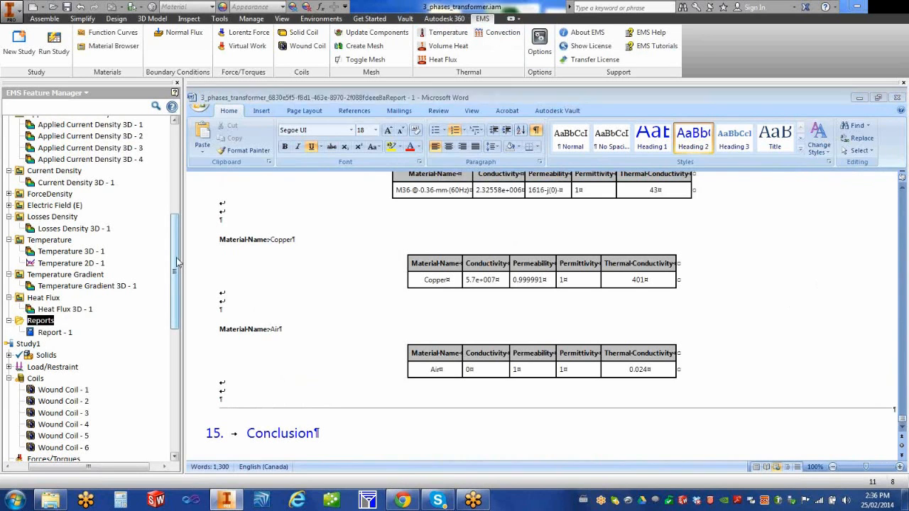
scroll(174, 241, "up", 4)
scroll(174, 232, "down", 2)
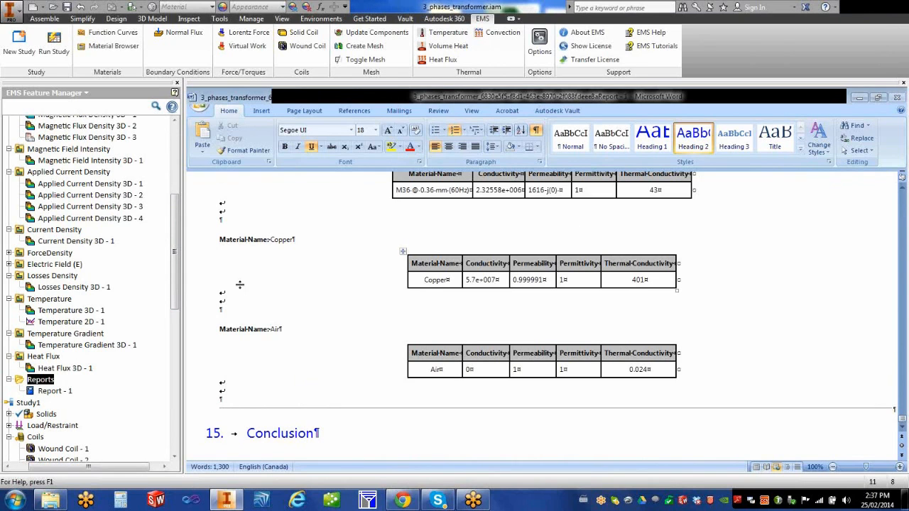
Step: Open Study2's ResultsTable on the Losses tab and keep the current colour scheme permanently
left_click_drag(177, 260, 179, 195)
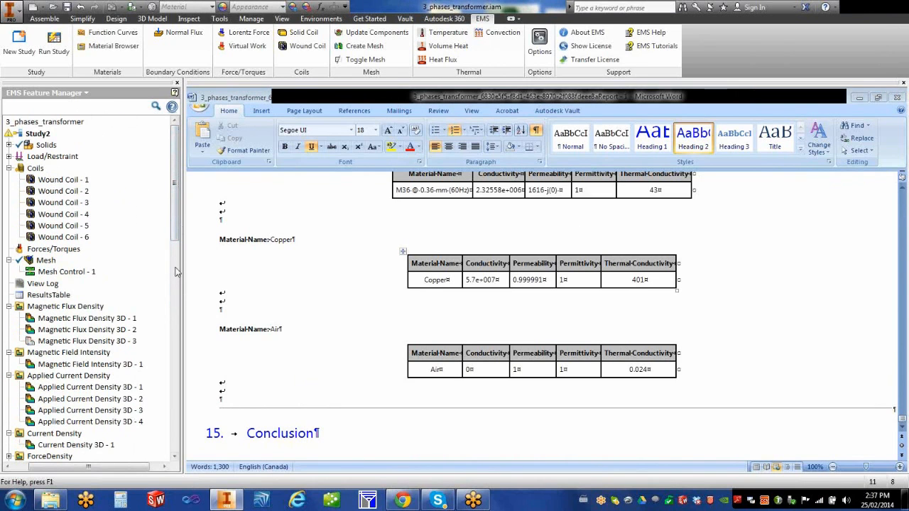
left_click(60, 296)
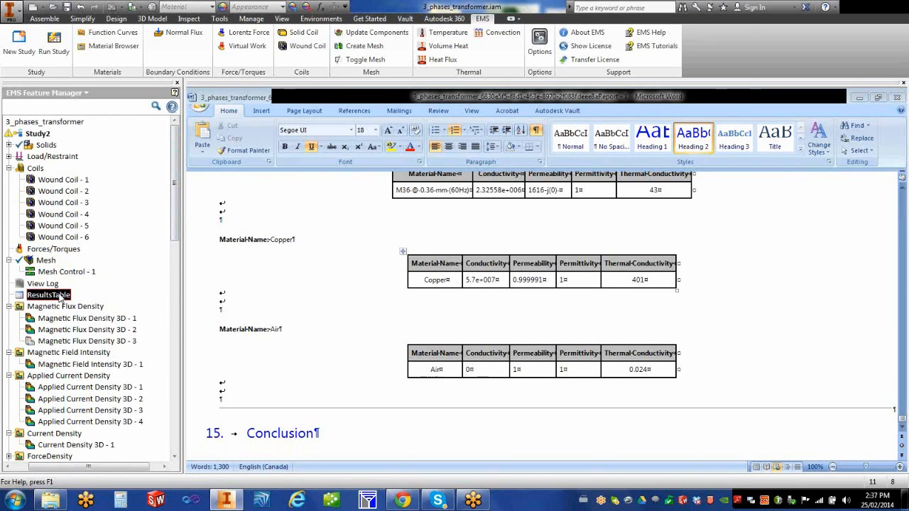
double_click(60, 296)
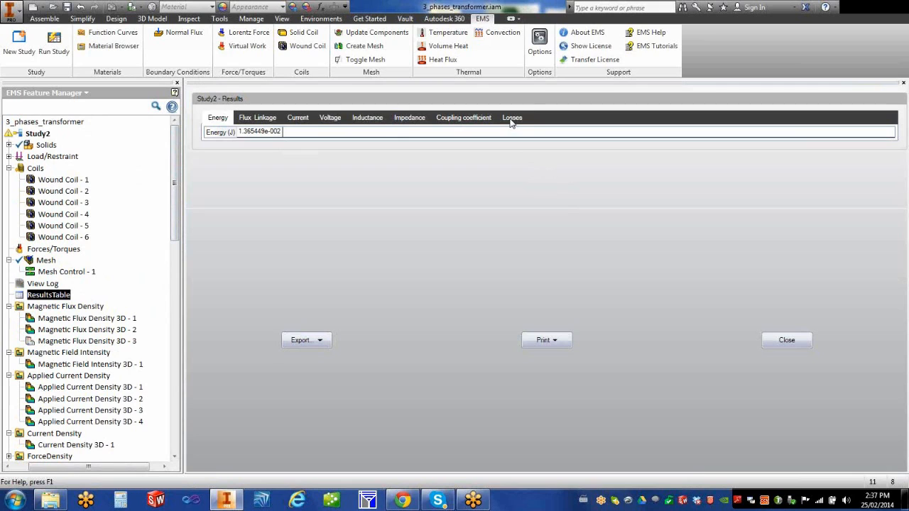
left_click(512, 118)
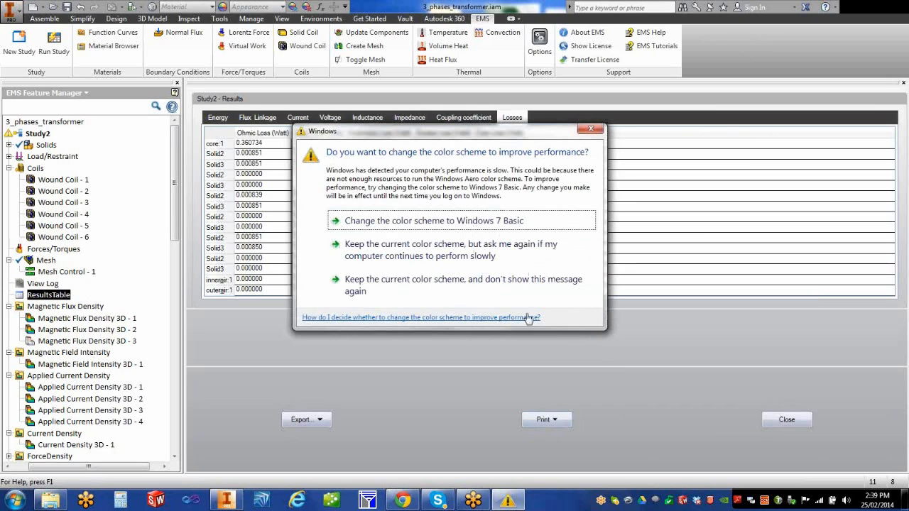
left_click(475, 285)
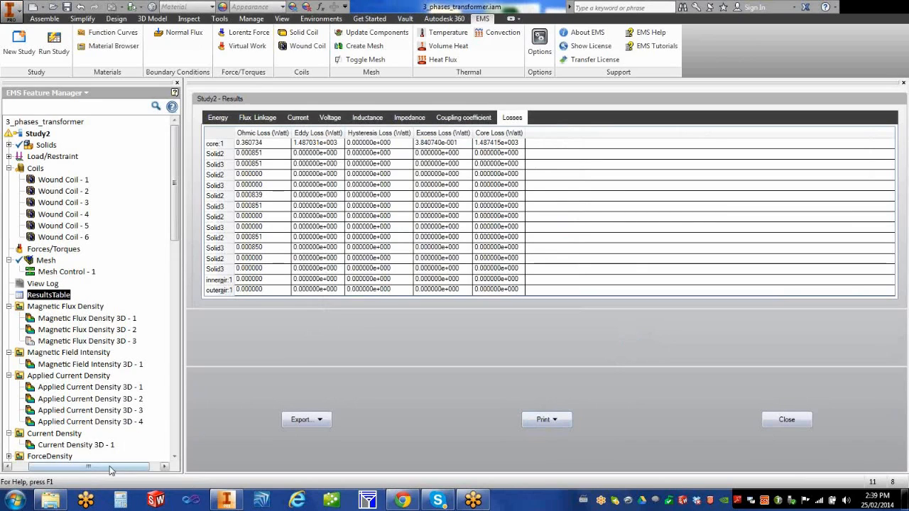
left_click_drag(123, 468, 105, 467)
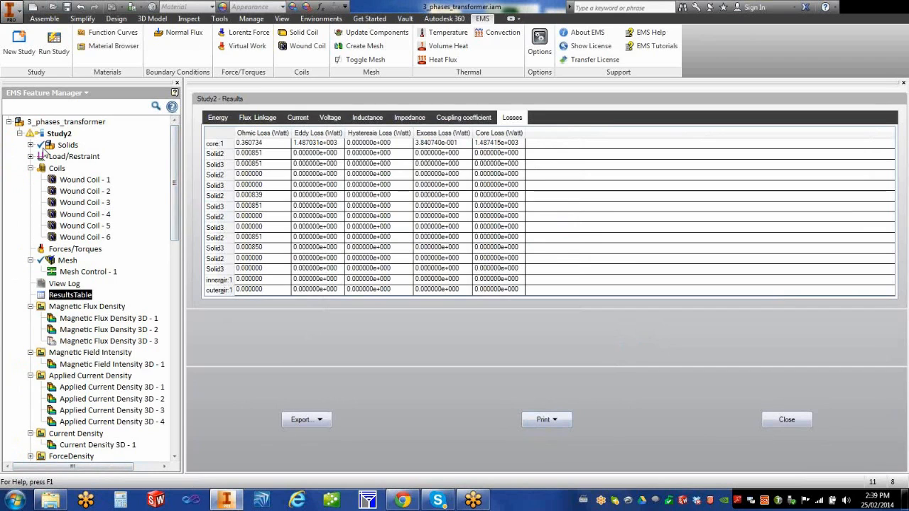
Step: Edit core:1's M36 @ 0.36 mm (60Hz) material and show its CoreLossDetails
left_click(31, 145)
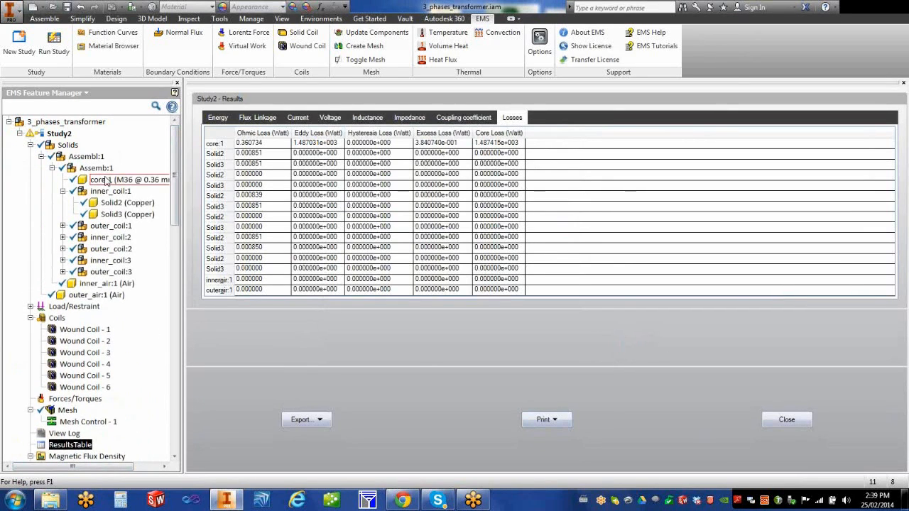
right_click(106, 184)
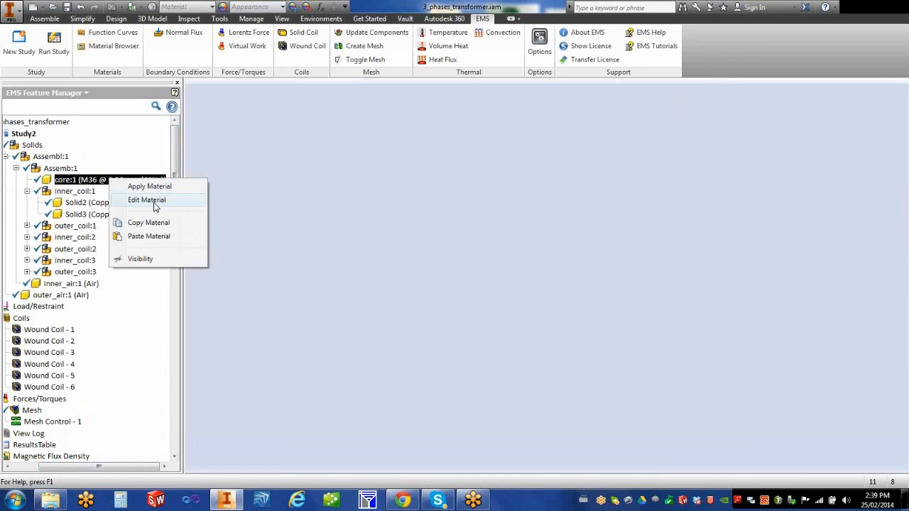
left_click(153, 201)
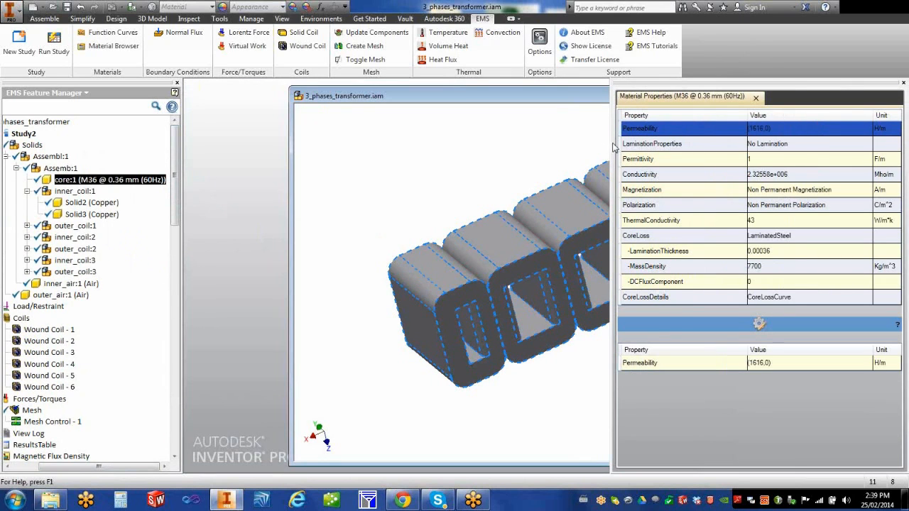
left_click_drag(611, 144, 186, 143)
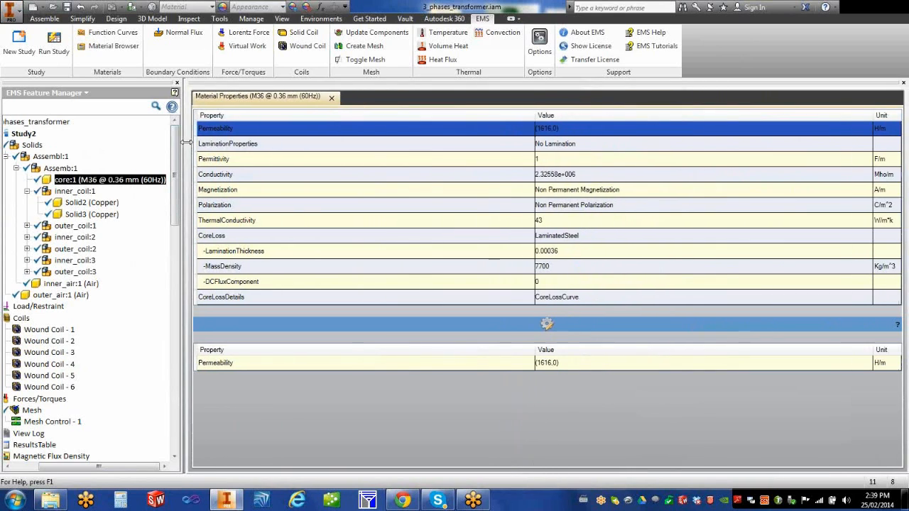
left_click(278, 299)
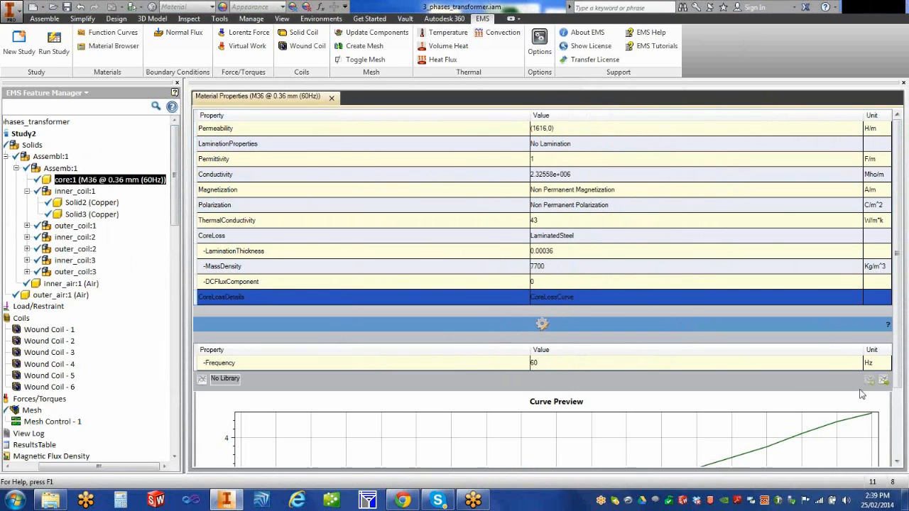
Step: Review the M36 60 Hz CoreLossCurve preview, then start a New Study proposed as Study3
scroll(898, 384, "down", 3)
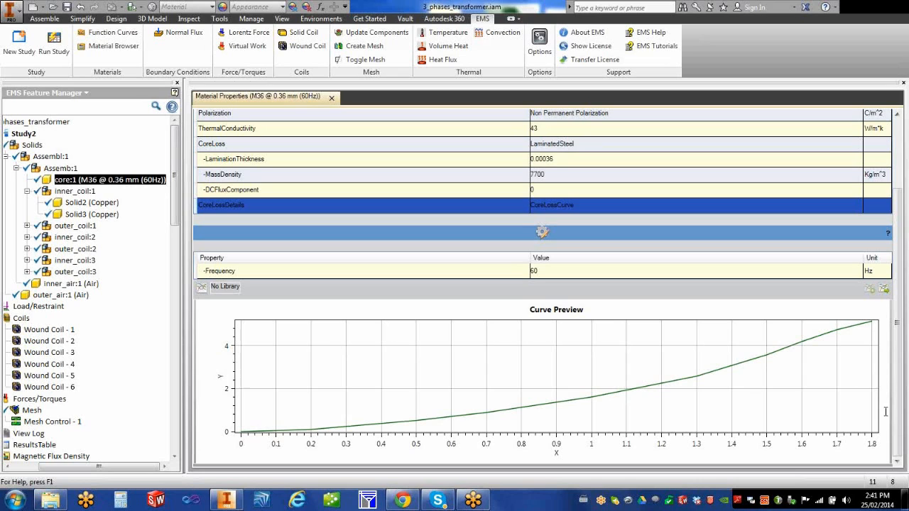
left_click_drag(117, 468, 74, 466)
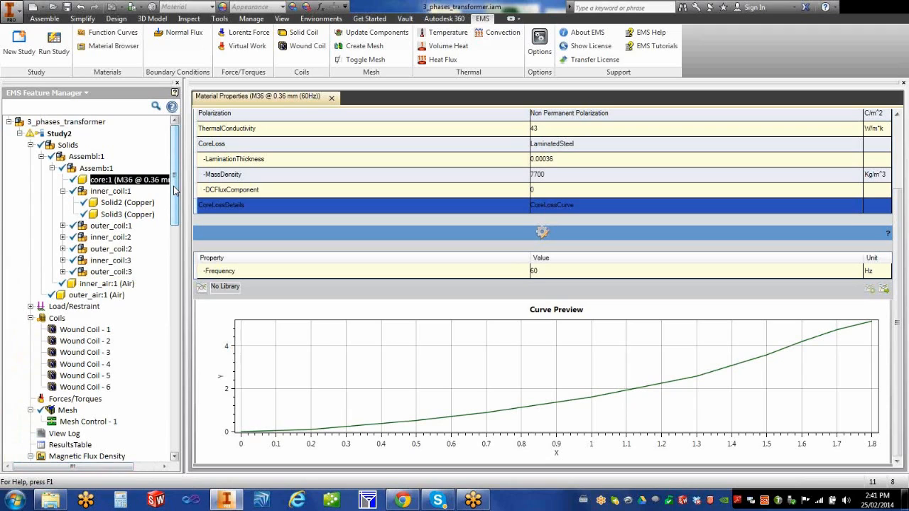
left_click(19, 52)
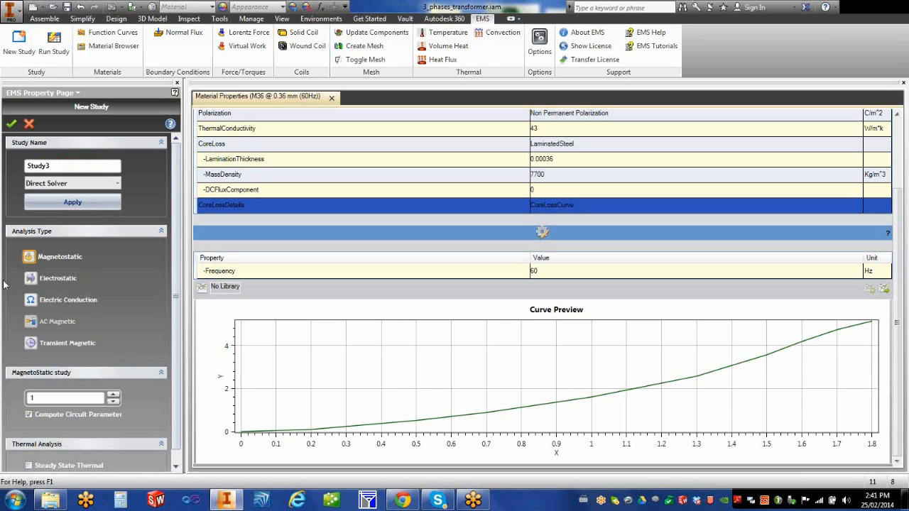
Step: Cancel the New Study setup, returning to core:1's M36 60 Hz core-loss curve
left_click(30, 125)
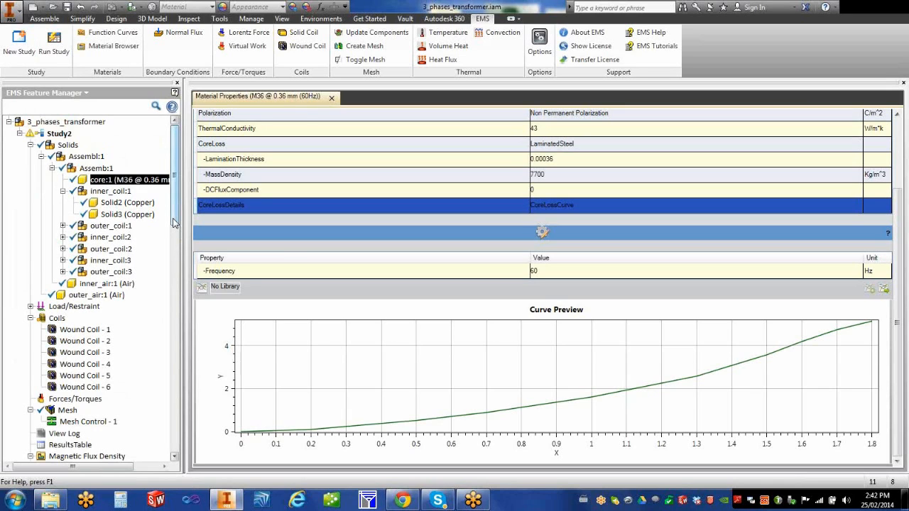
Step: Leave the Inventor feature tree and switch to the Chrome browser window
left_click_drag(174, 221, 161, 165)
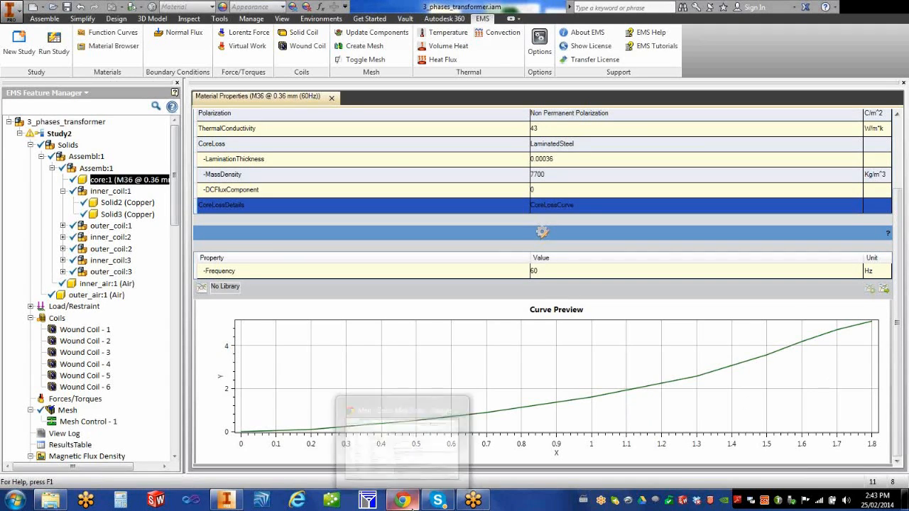
left_click(404, 503)
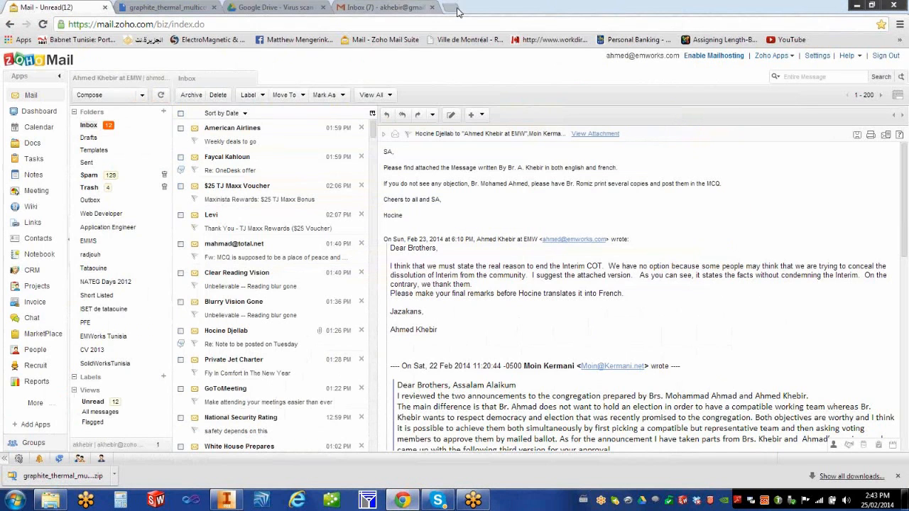
Step: Open the EMWorks website in a new tab and go to NEWS & EVENTS > Webinars
key("ctrl+t")
left_click(209, 39)
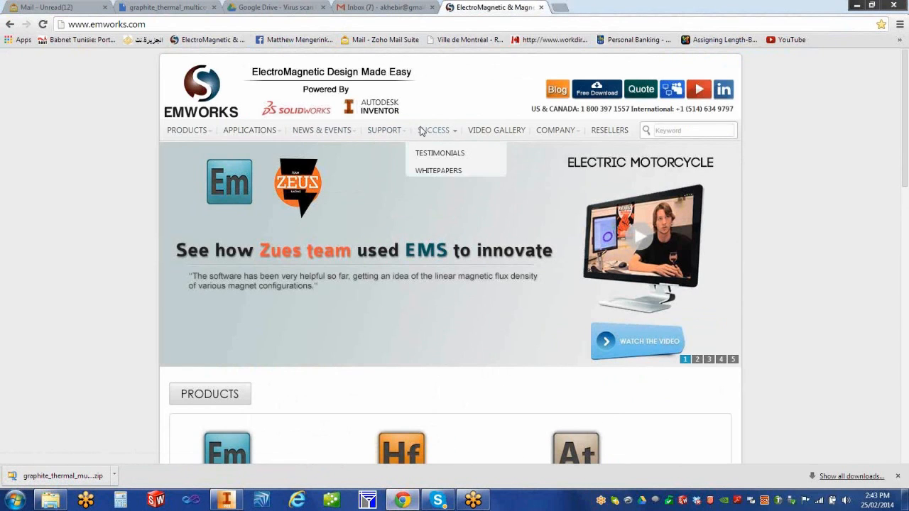
mouse_move(396, 135)
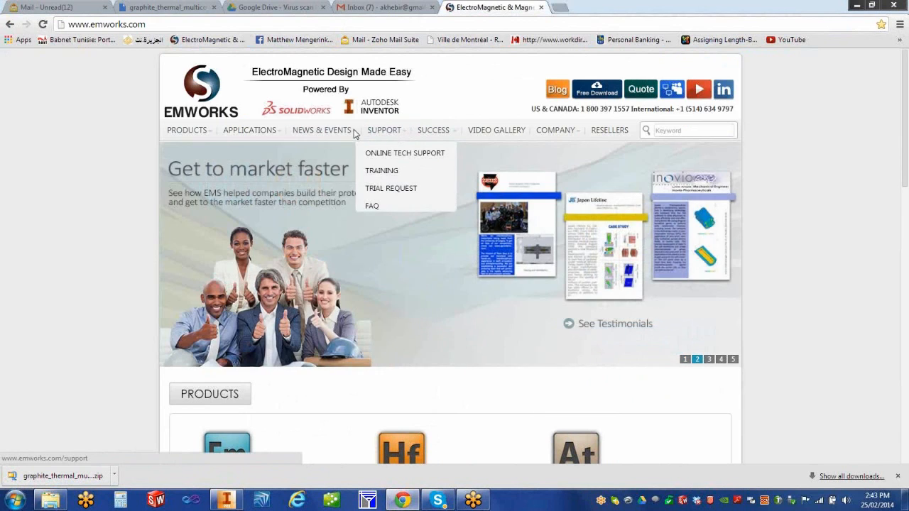
mouse_move(324, 131)
left_click(317, 193)
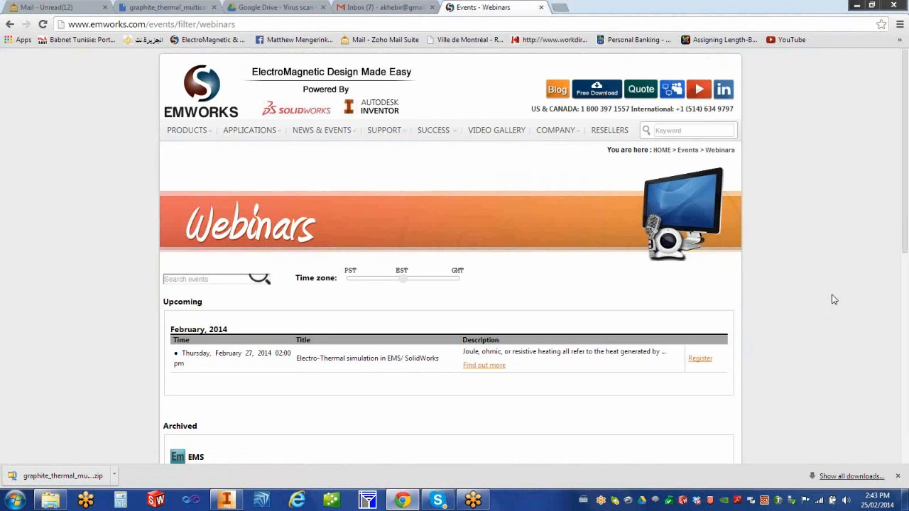
Step: Scroll through the upcoming and archived EMS webinars
scroll(834, 299, "down", 3)
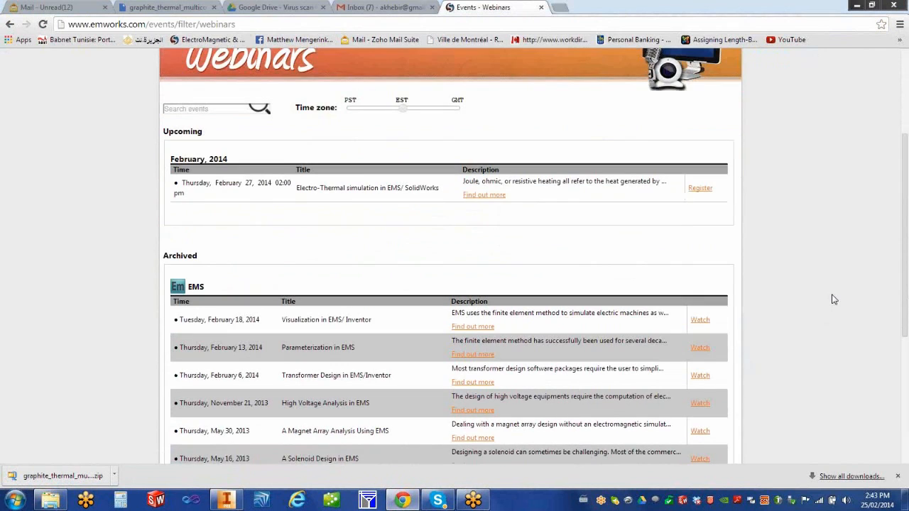
scroll(834, 299, "down", 1)
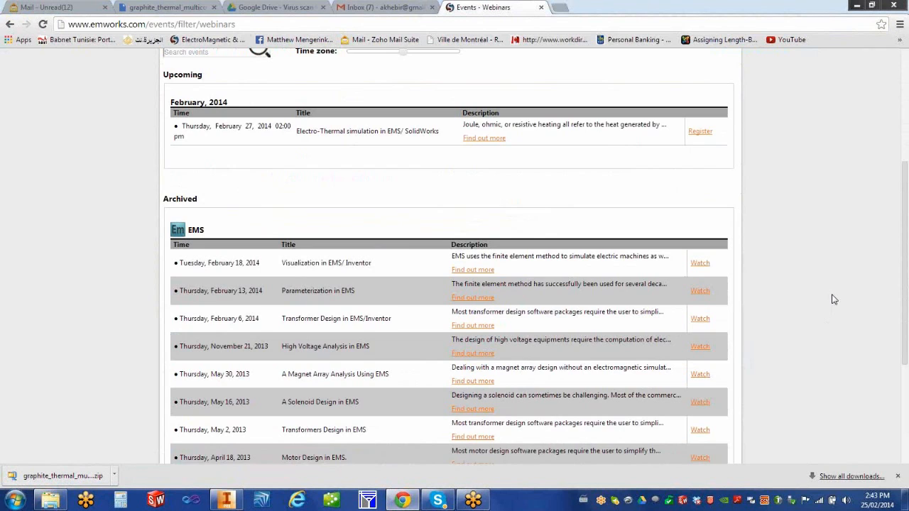
scroll(834, 299, "down", 1)
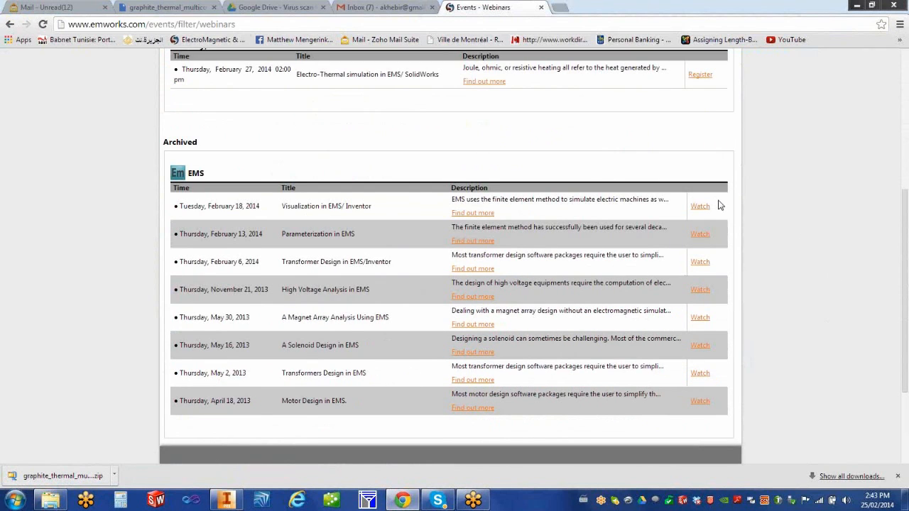
scroll(811, 303, "up", 1)
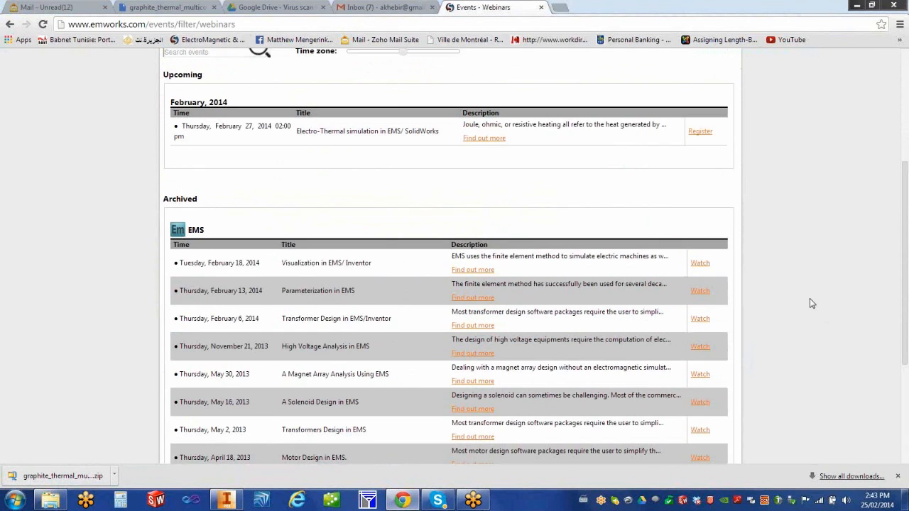
scroll(812, 303, "up", 1)
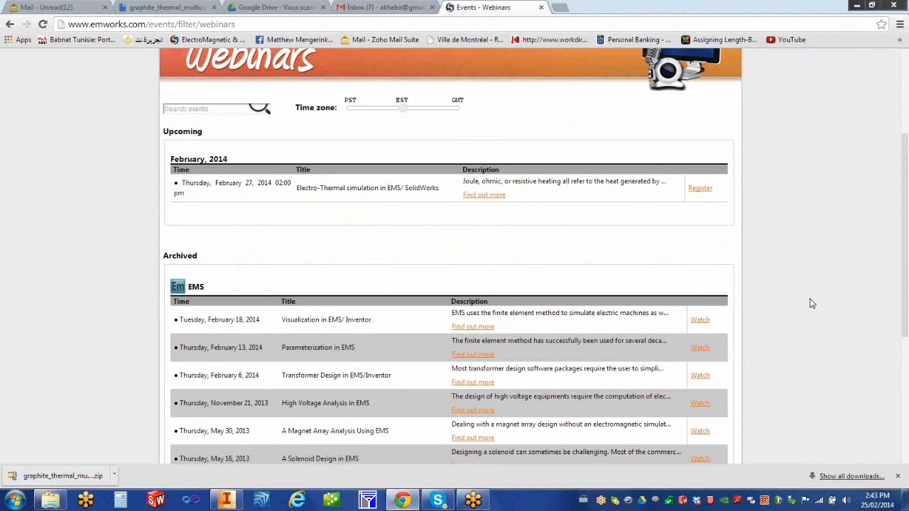
scroll(812, 303, "down", 2)
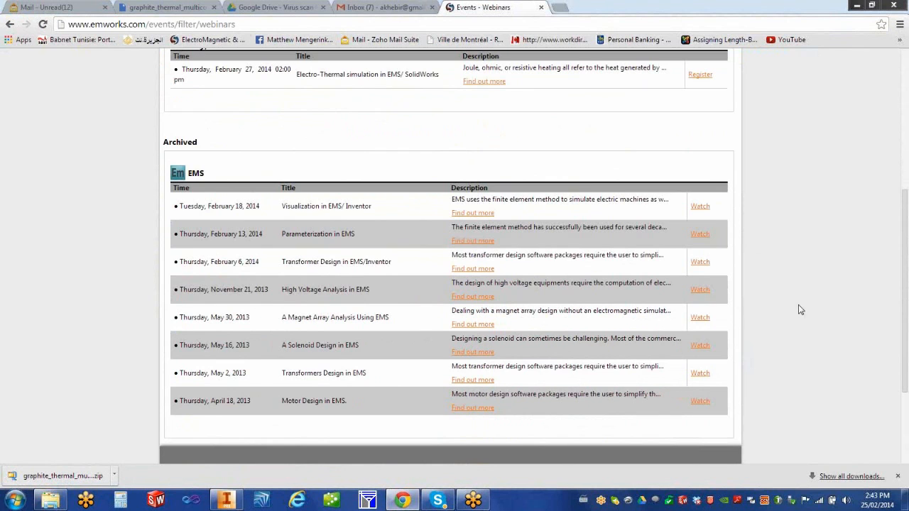
Step: Return to the top of the page and open the EMWorks Testimonials page
scroll(798, 310, "up", 2)
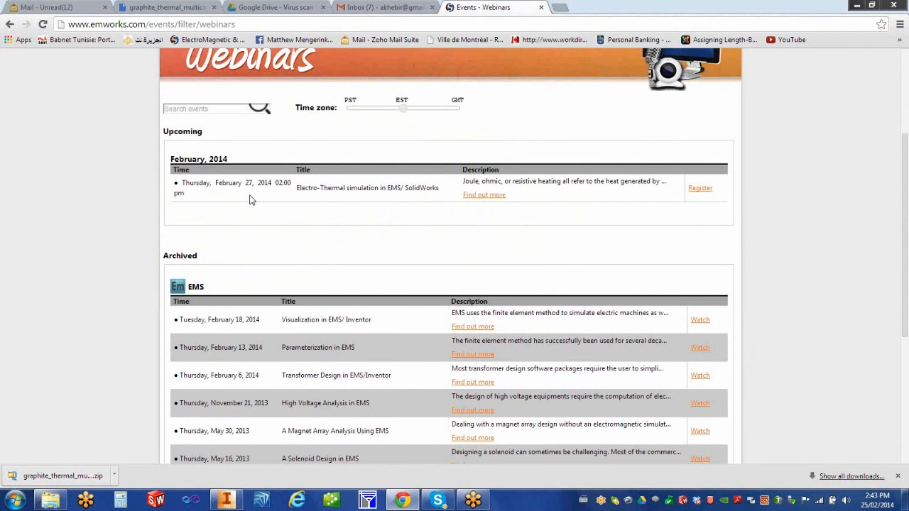
scroll(305, 226, "up", 2)
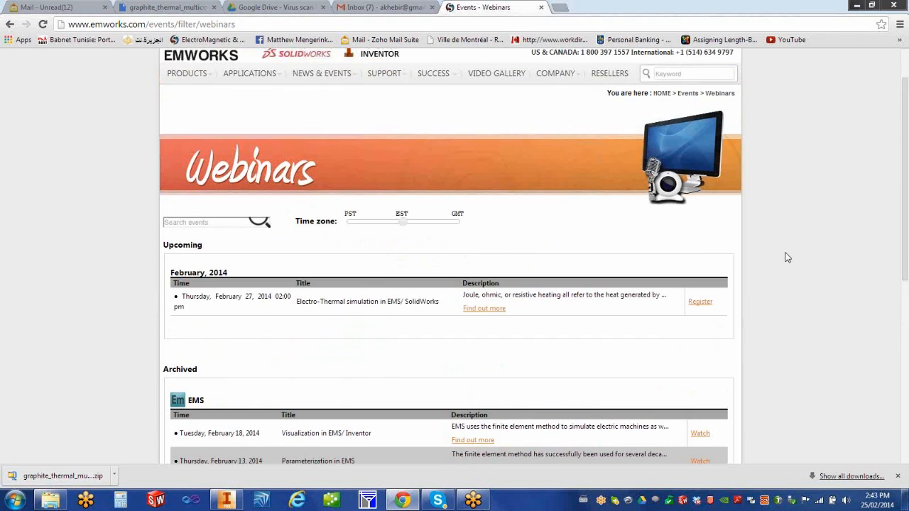
scroll(787, 257, "up", 1)
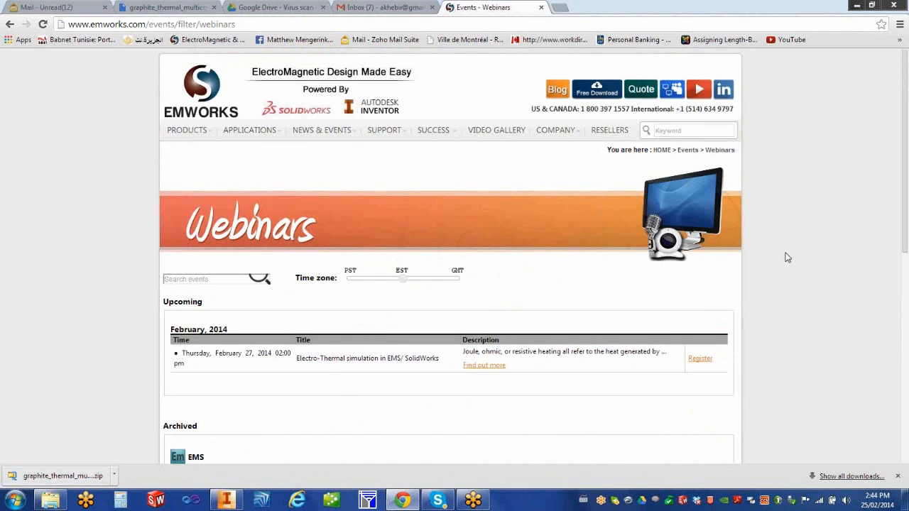
mouse_move(427, 135)
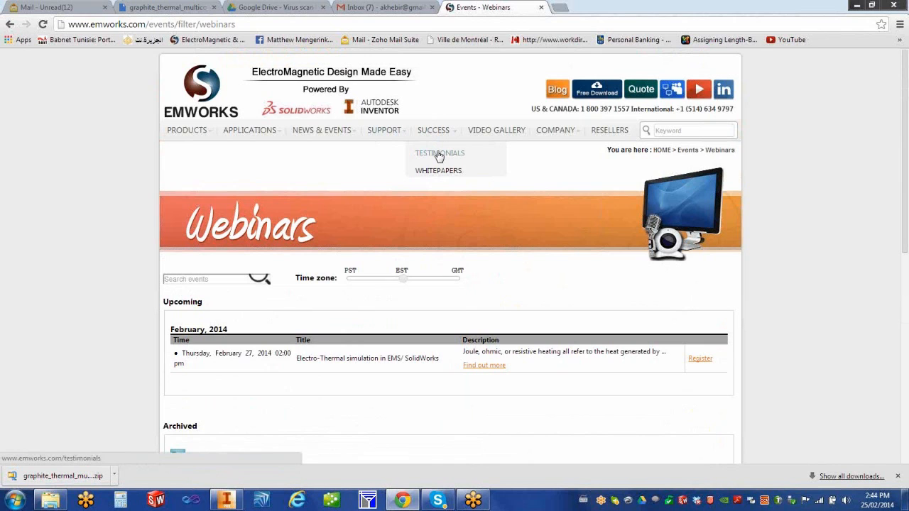
left_click(440, 155)
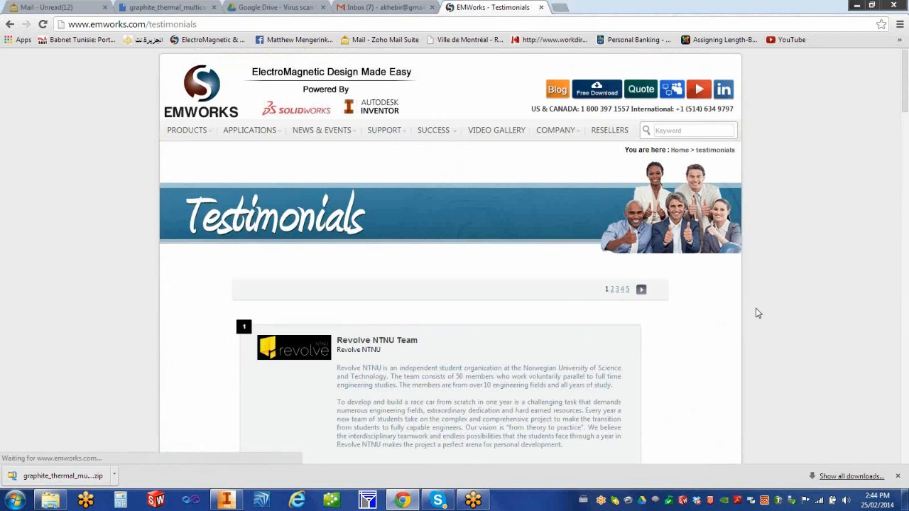
Step: Scroll through the first testimonials page, then open page 2, starting with Efacec Power Transformers, Portugal
scroll(755, 260, "down", 3)
scroll(727, 258, "down", 3)
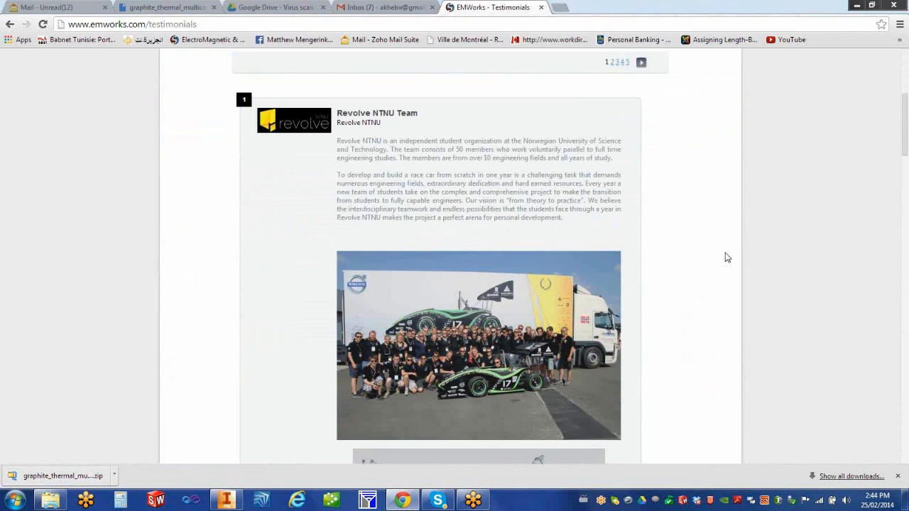
scroll(727, 258, "down", 7)
scroll(727, 258, "down", 9)
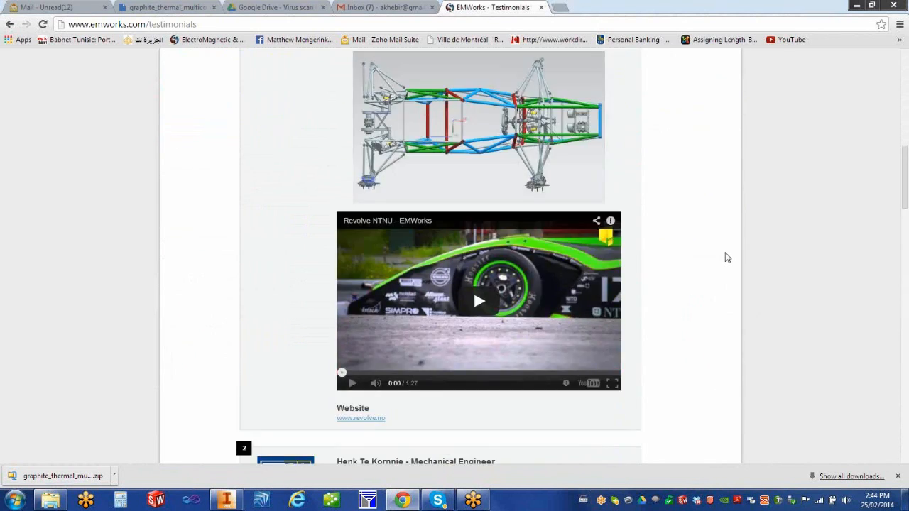
scroll(727, 257, "down", 6)
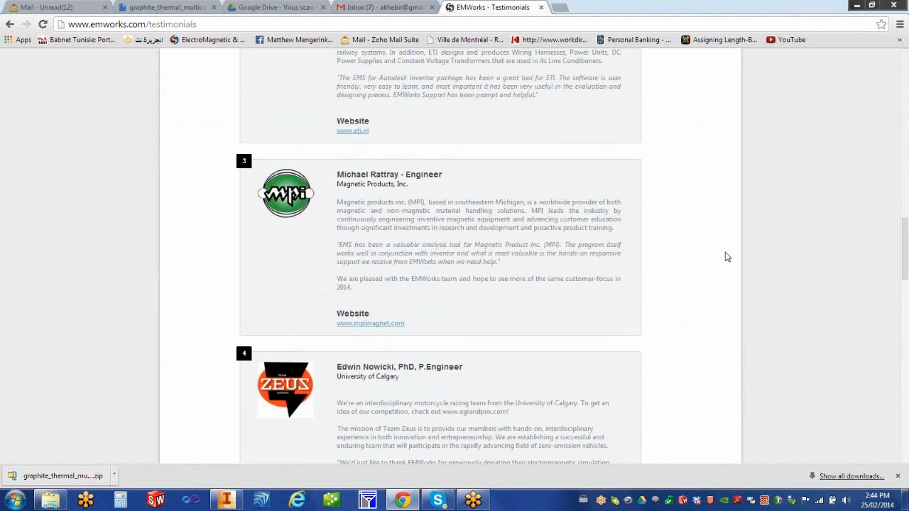
scroll(727, 258, "down", 12)
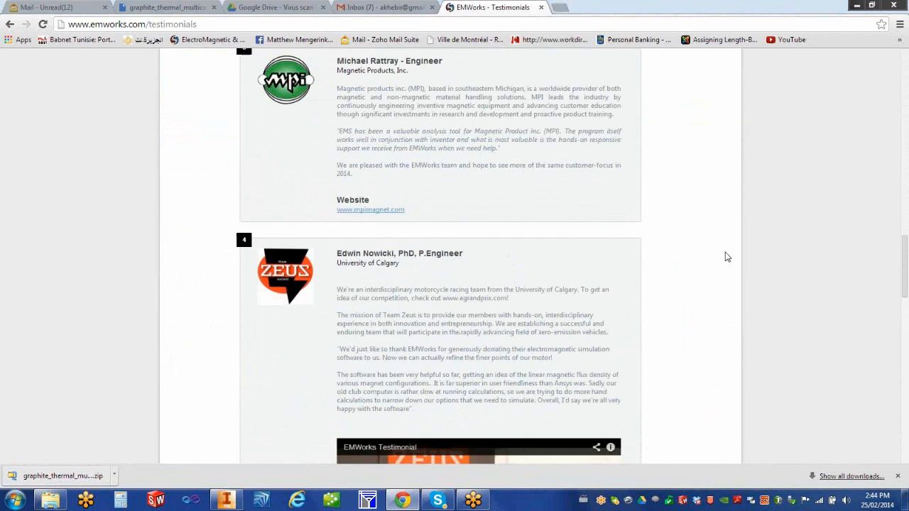
scroll(727, 257, "down", 12)
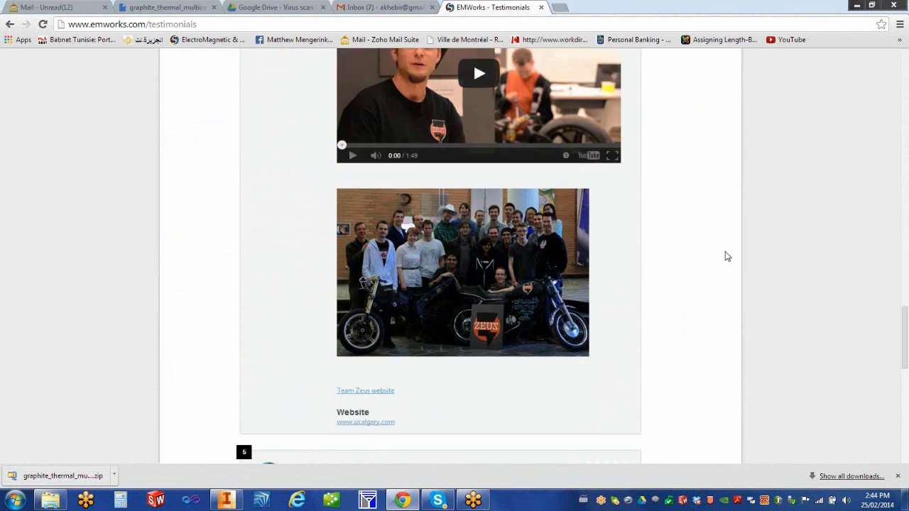
scroll(727, 257, "down", 3)
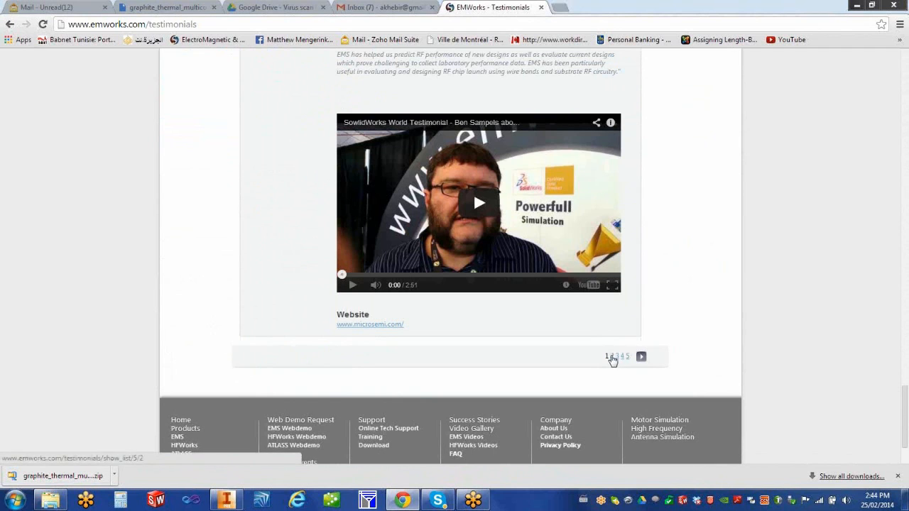
left_click(615, 357)
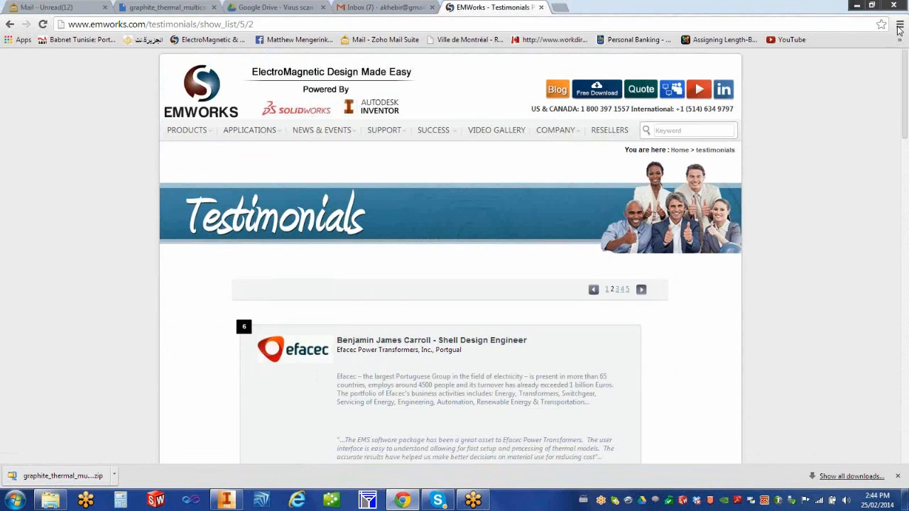
mouse_move(189, 135)
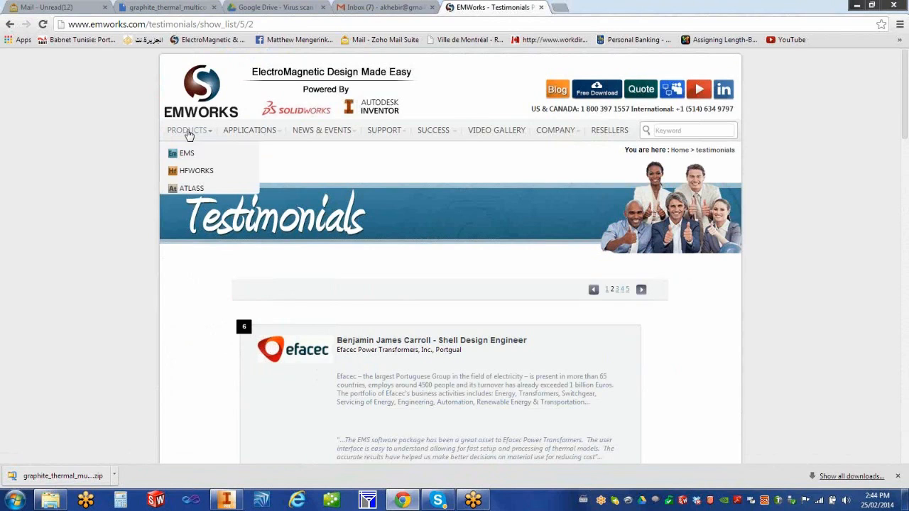